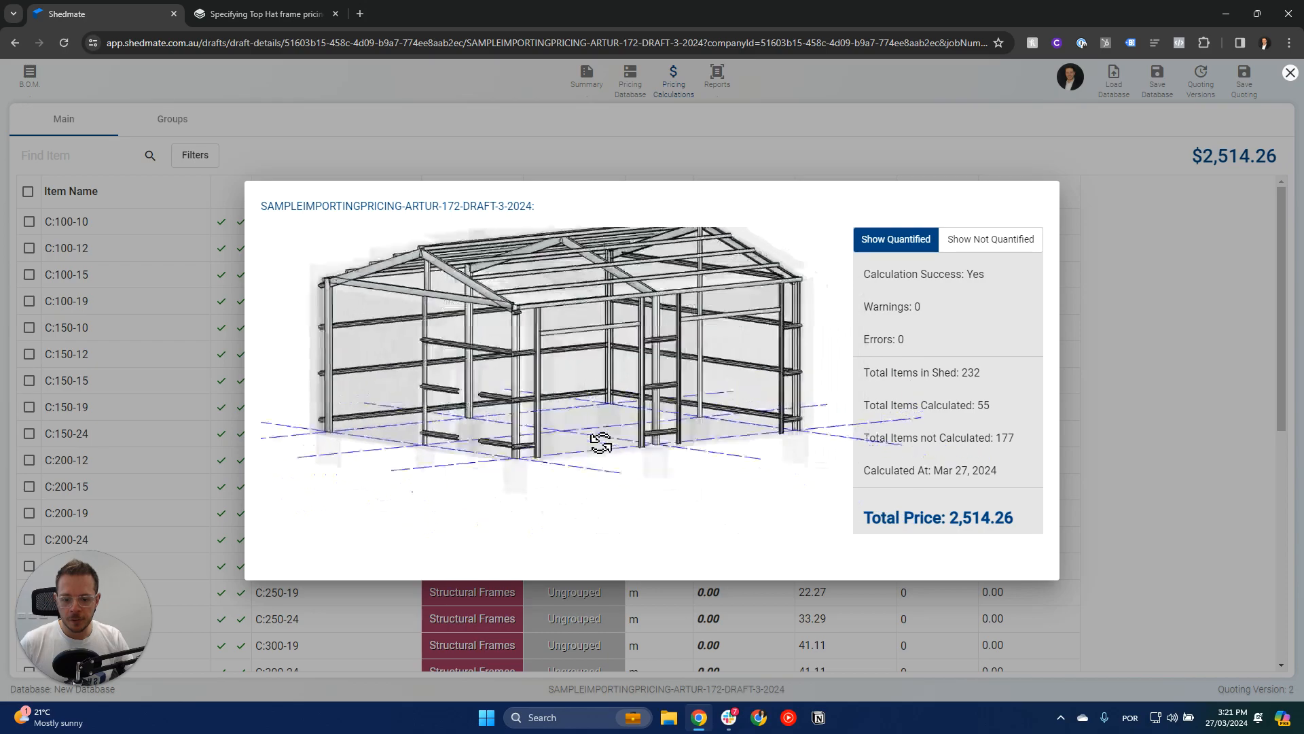
Step: Inspect the shed model in the pricing summary and close the summary
mouse_move(421, 393)
left_mouse_down()
mouse_move(466, 406)
mouse_move(430, 399)
left_mouse_up()
scroll(684, 387, "down", 3)
left_click(1117, 348)
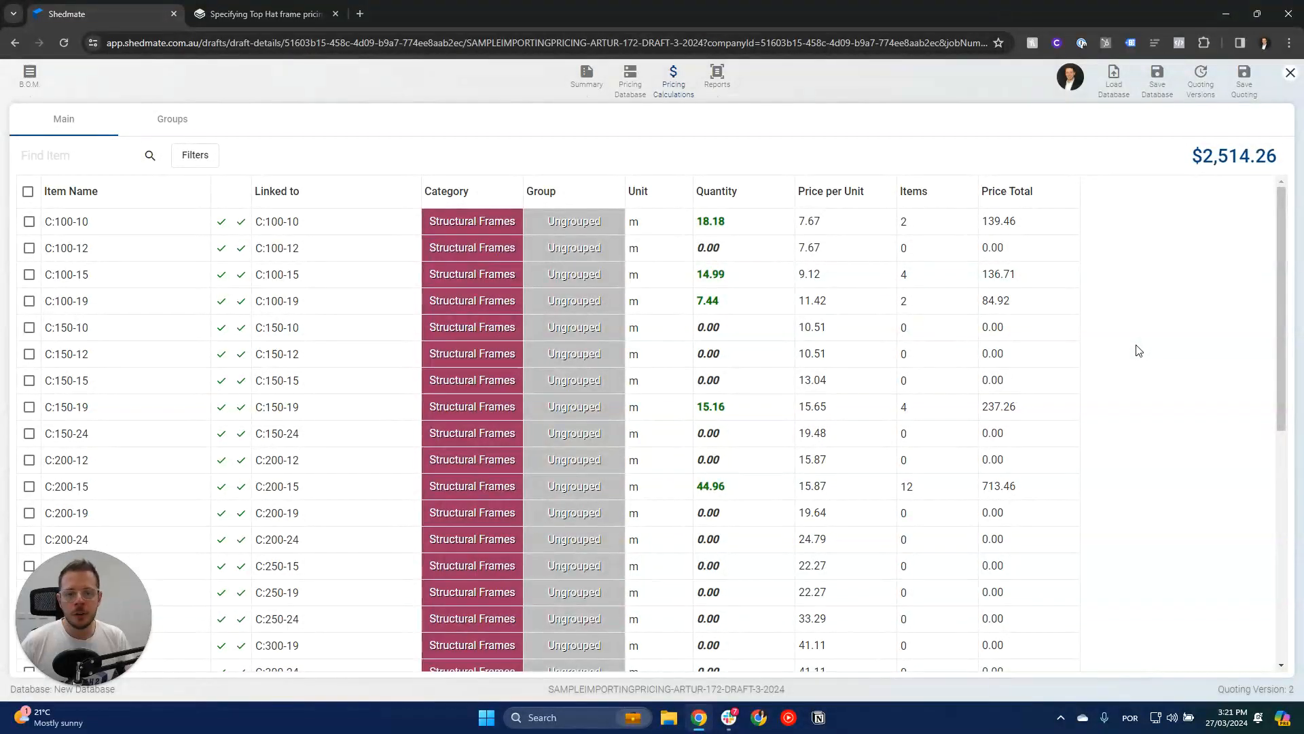
Step: Find the trimdek items in the pricing database and link Trimdek Zinc, Trimdek Colorbond and Cover Sheets for Trimdek/Corrugated to calculations
left_click(630, 80)
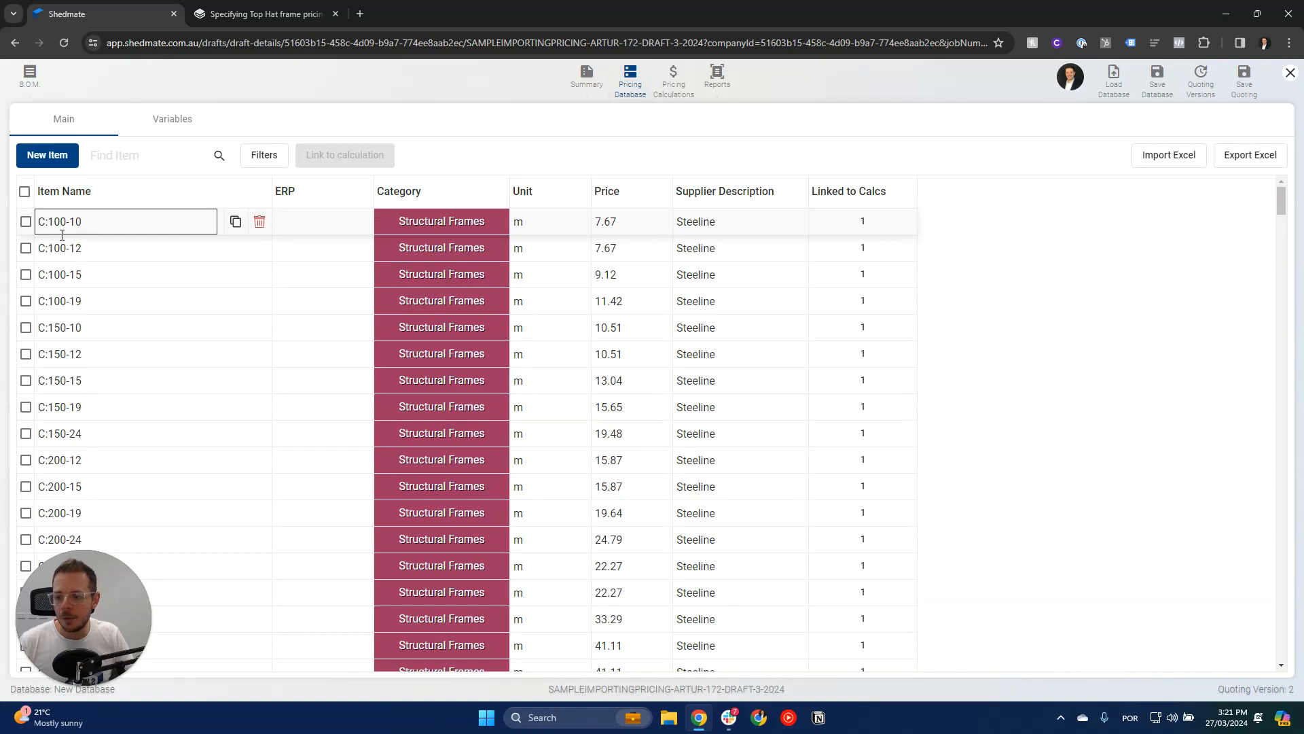
left_click(153, 157)
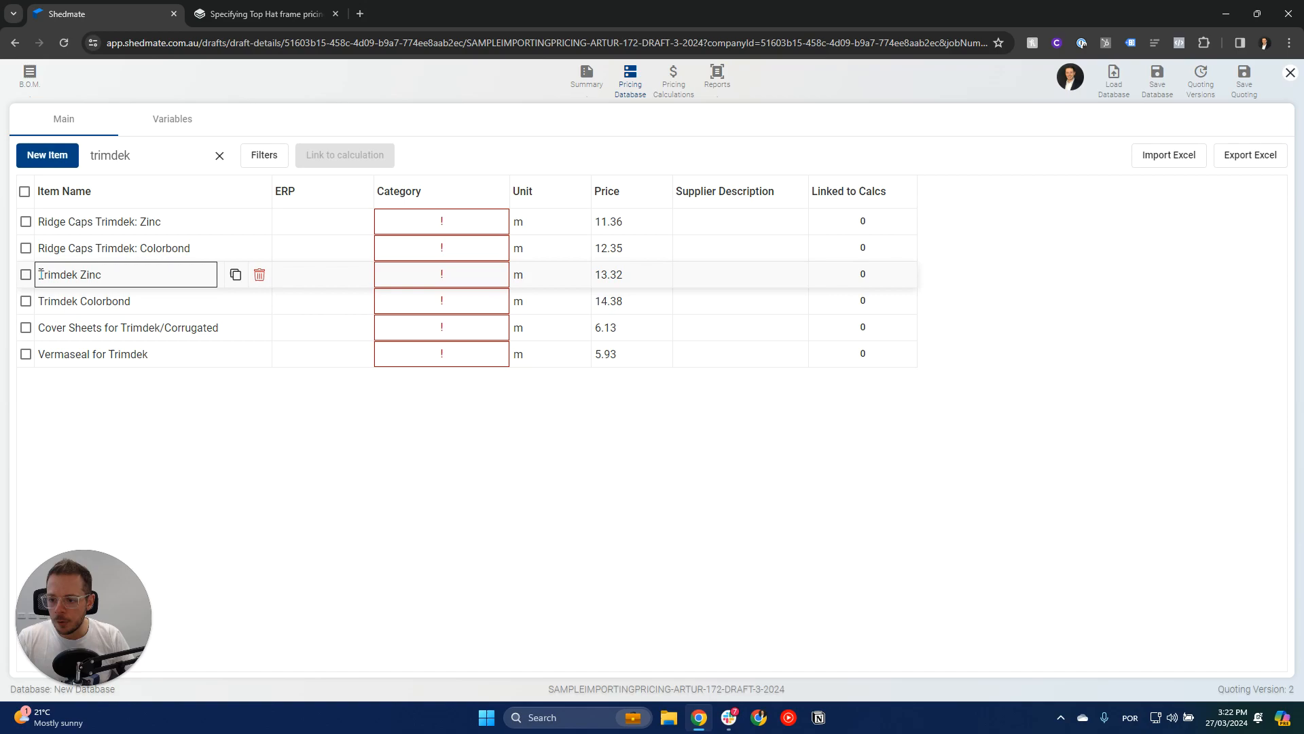
left_click(26, 275)
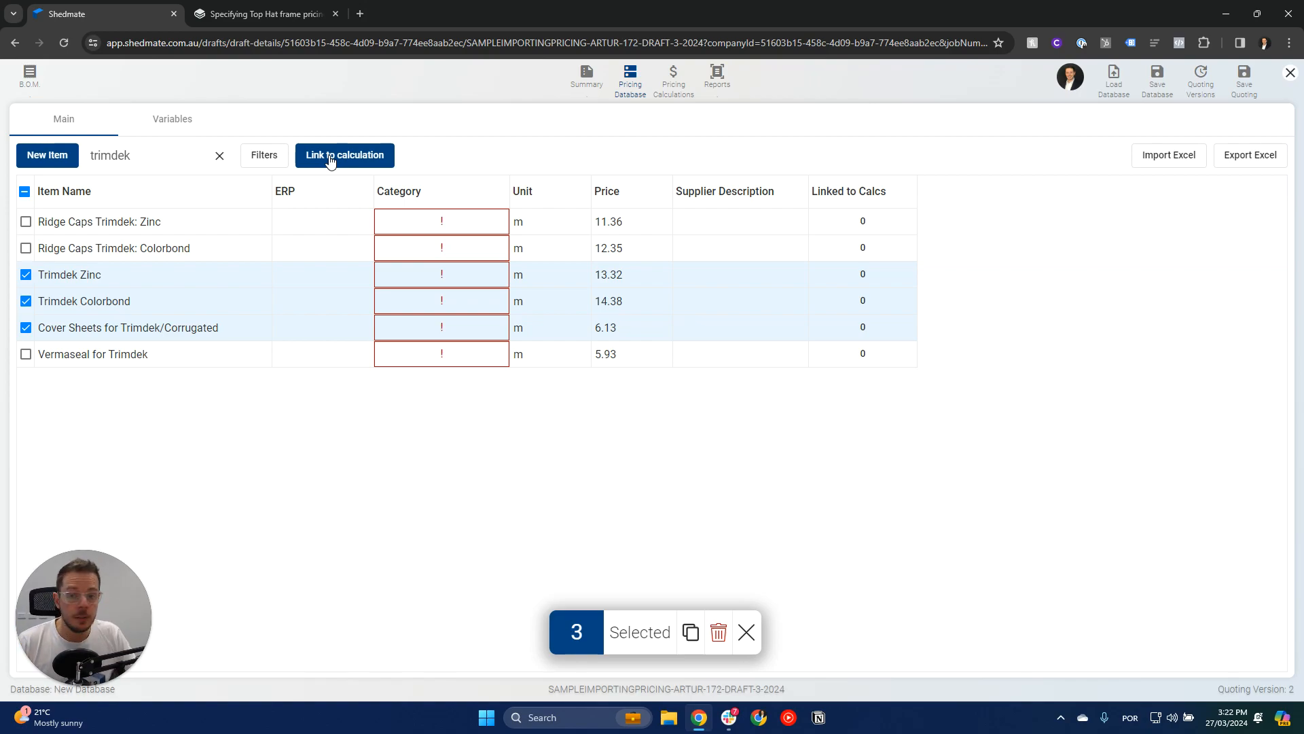
left_click(331, 157)
left_click(713, 398)
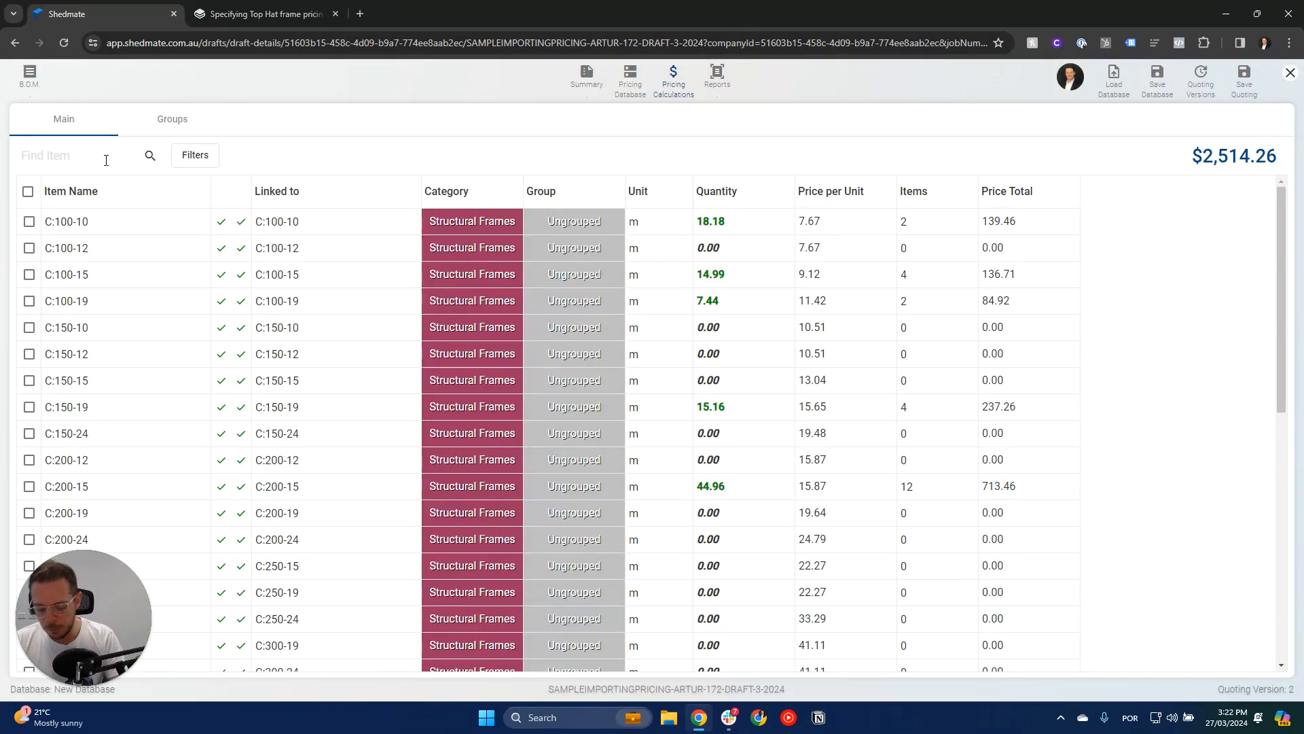
Step: Find the corrugated items in the pricing database and link Corrugated Zinc and Corrugated Colorbond to calculations
type("corrug")
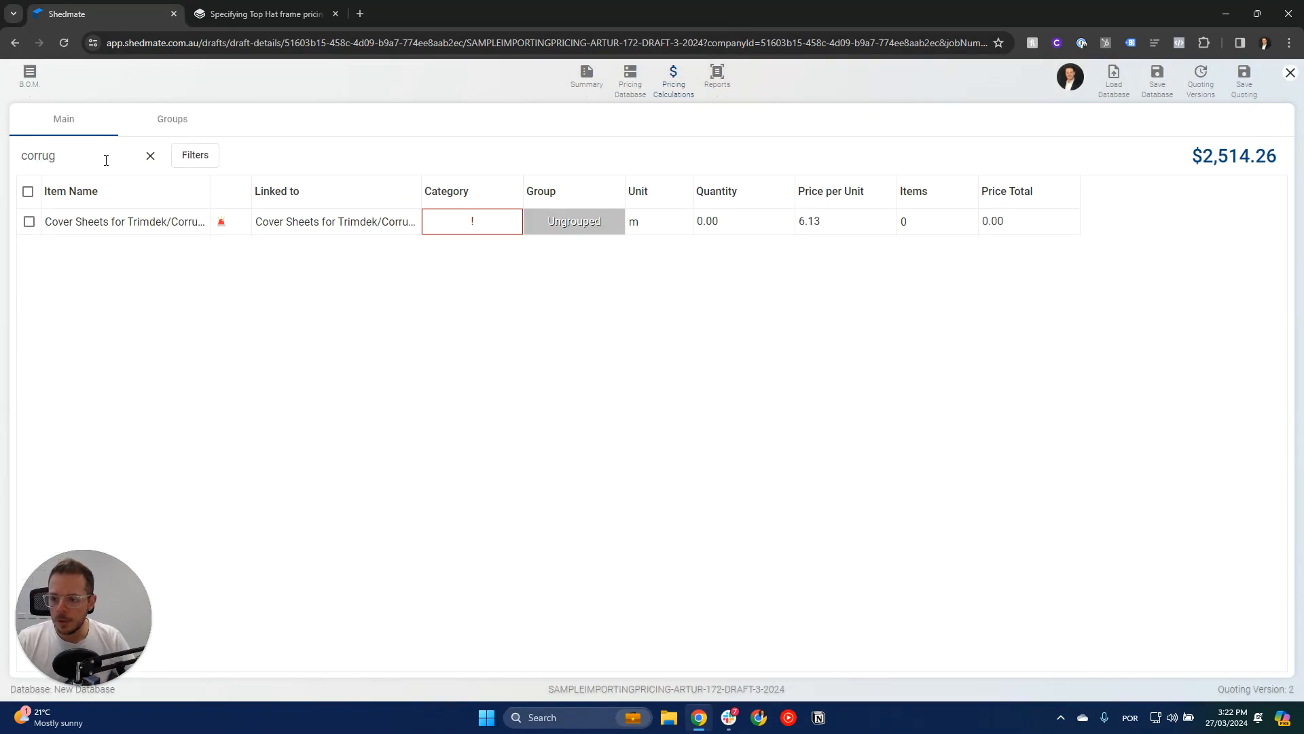
left_click(629, 78)
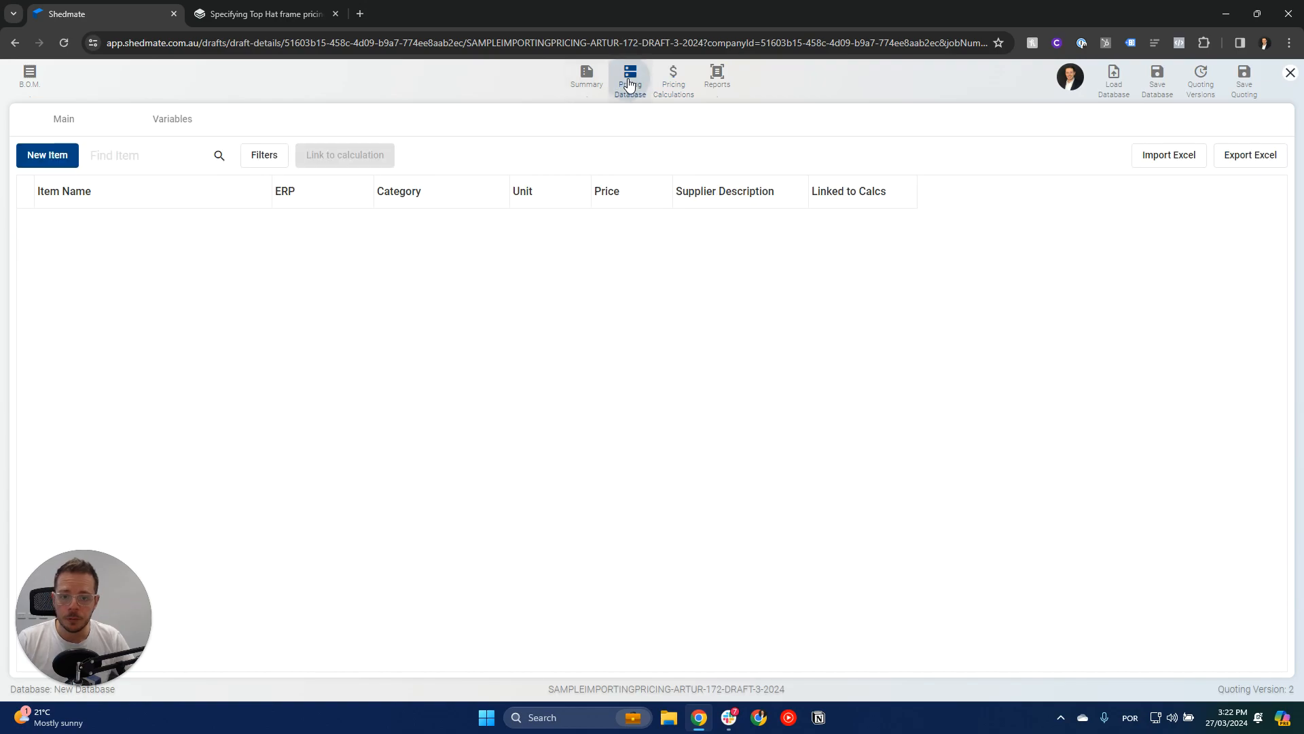
left_click(119, 158)
type("corrug")
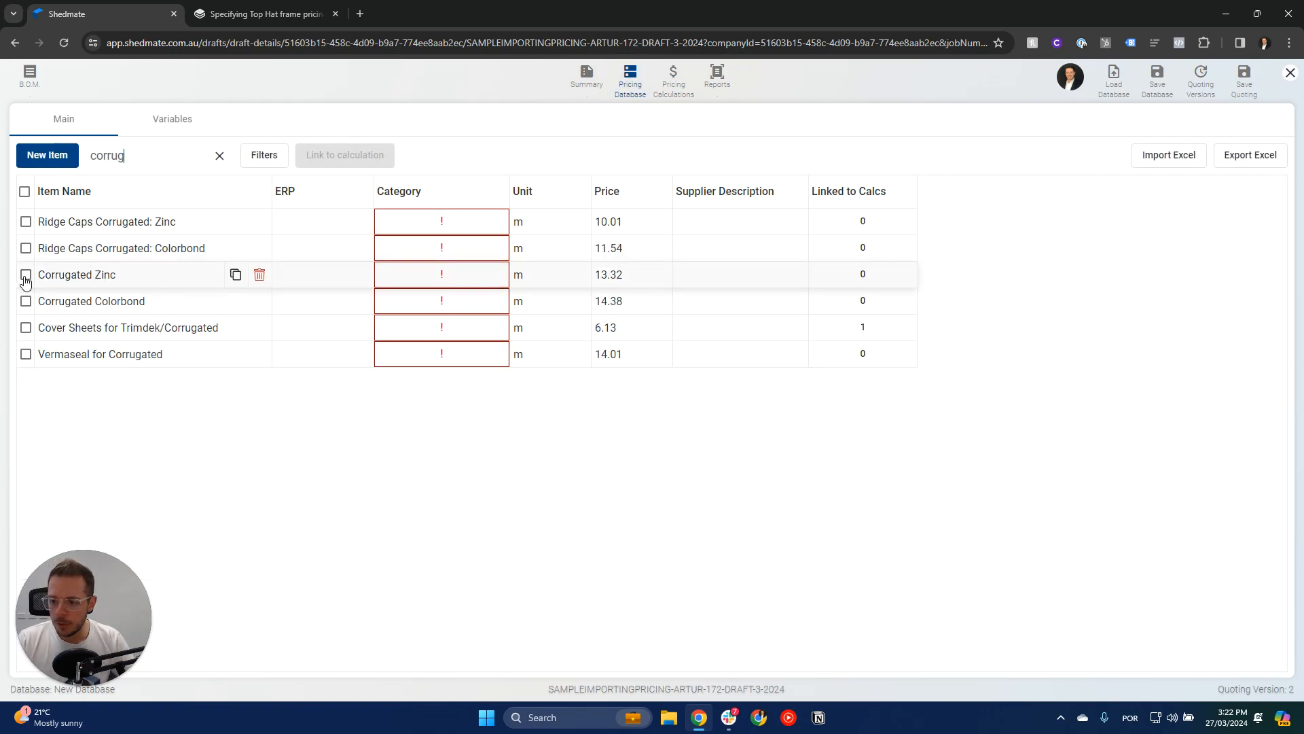
left_click(26, 275)
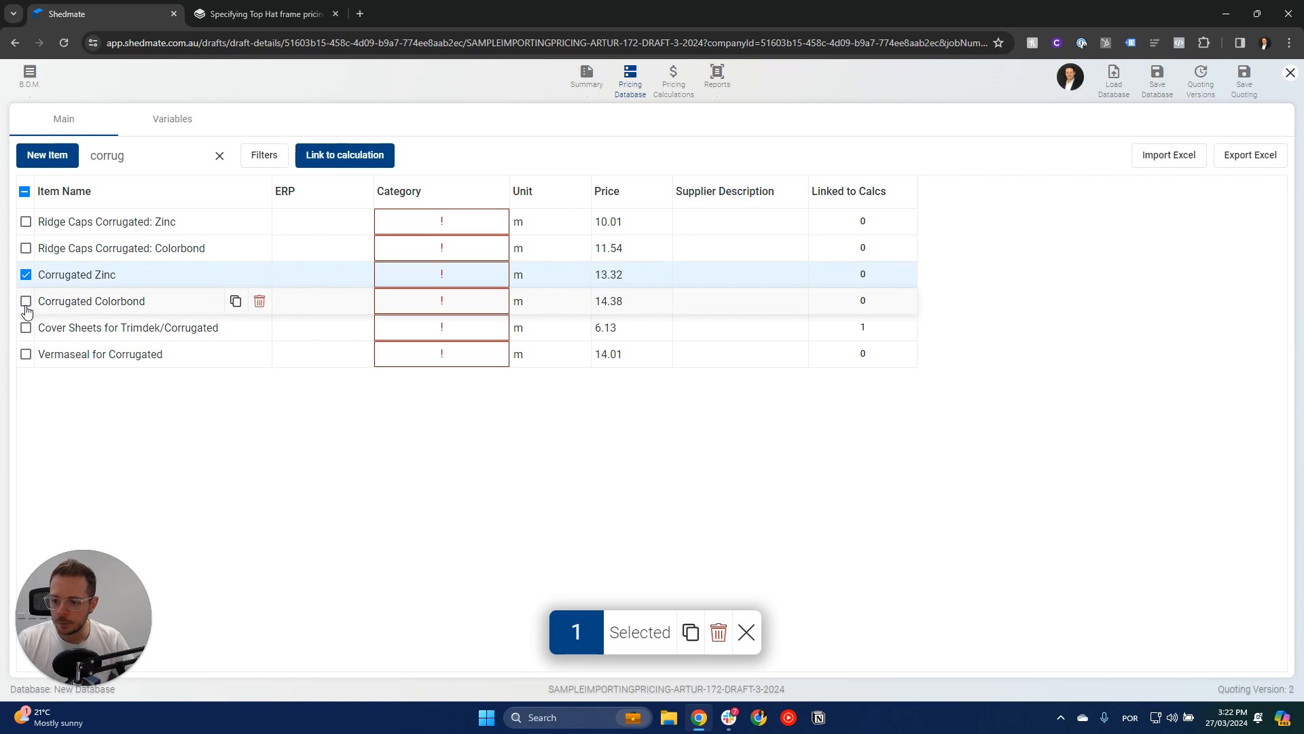
left_click(349, 158)
left_click(711, 401)
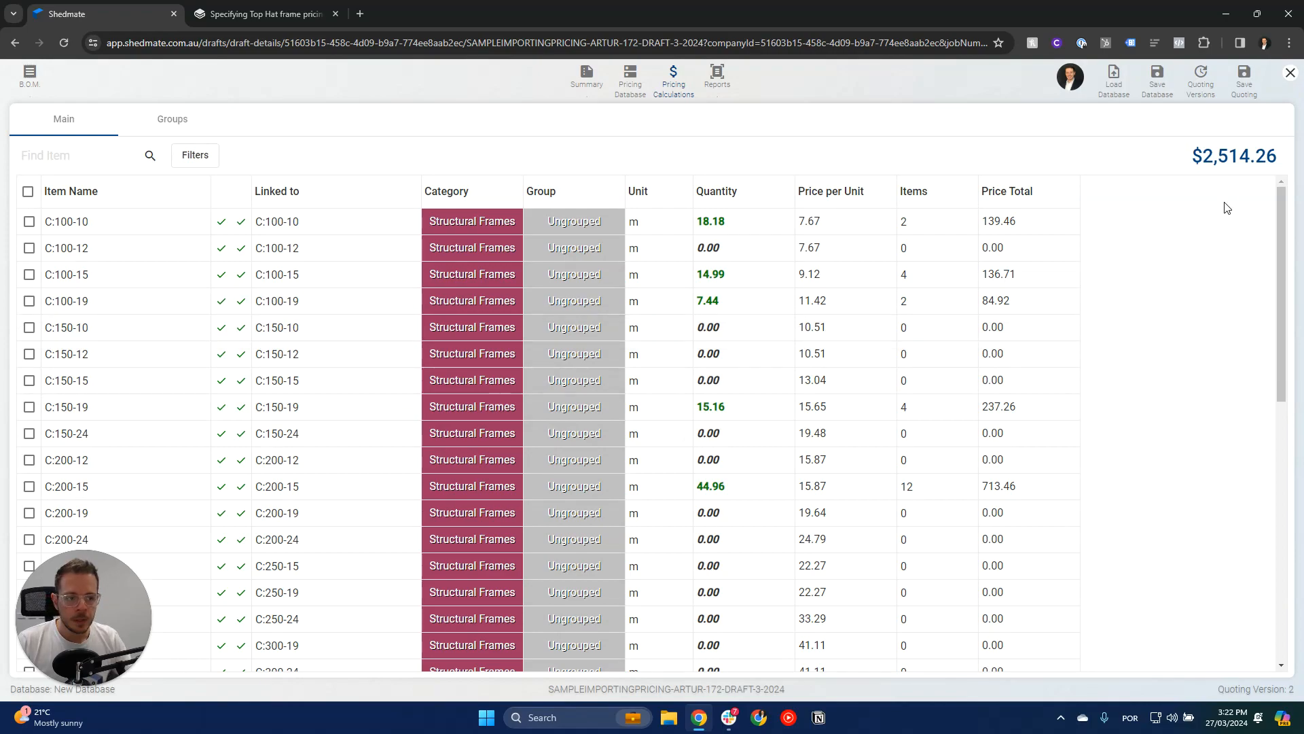
Step: Assign the Claddings category to Corrugated Zinc, Corrugated Colorbond and Cover Sheets for Trimdek/Corrugated in the pricing database
scroll(1248, 454, "down", 10)
scroll(1250, 476, "down", 3)
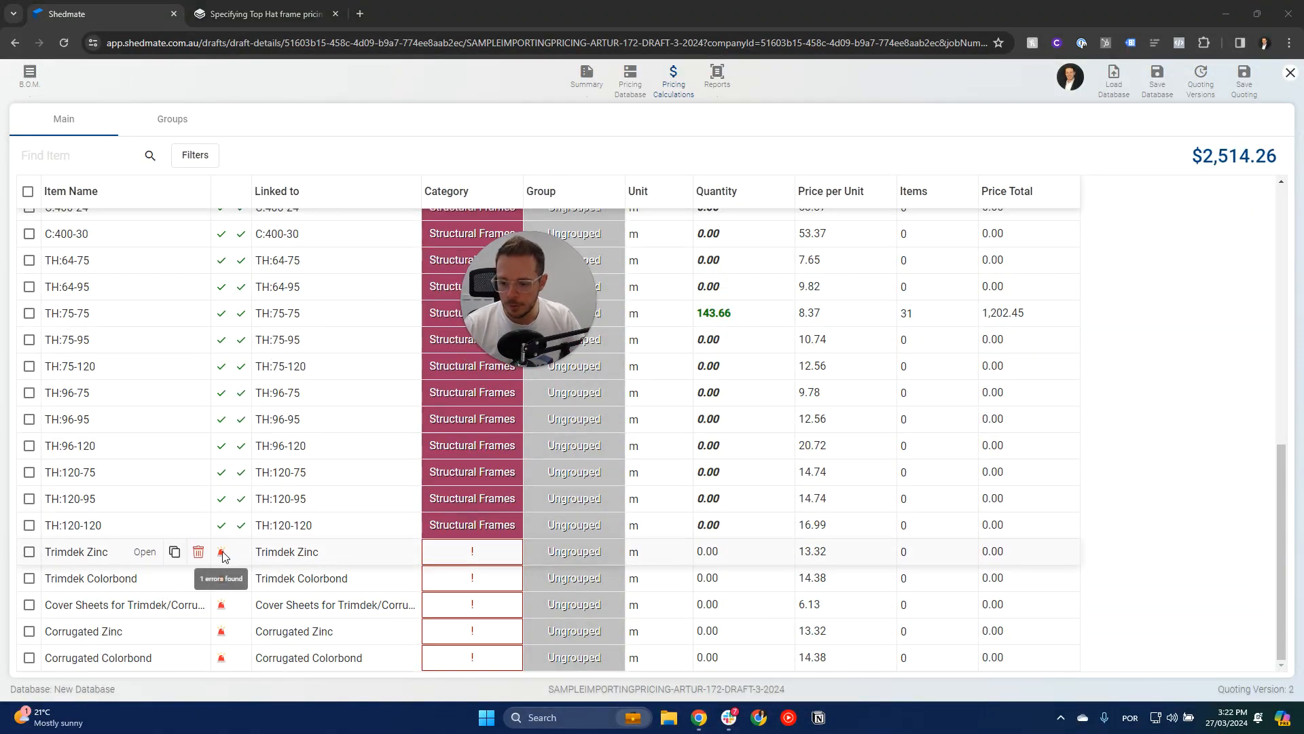
mouse_move(468, 556)
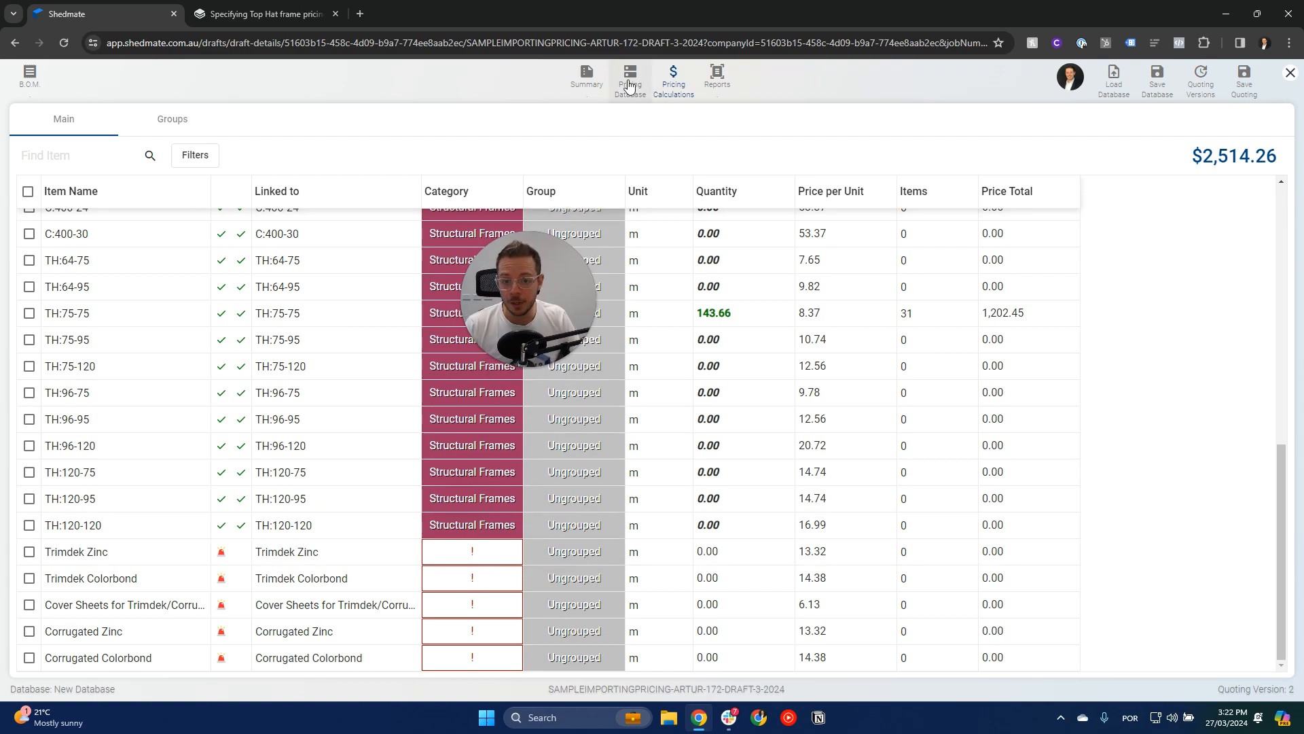
left_click(629, 85)
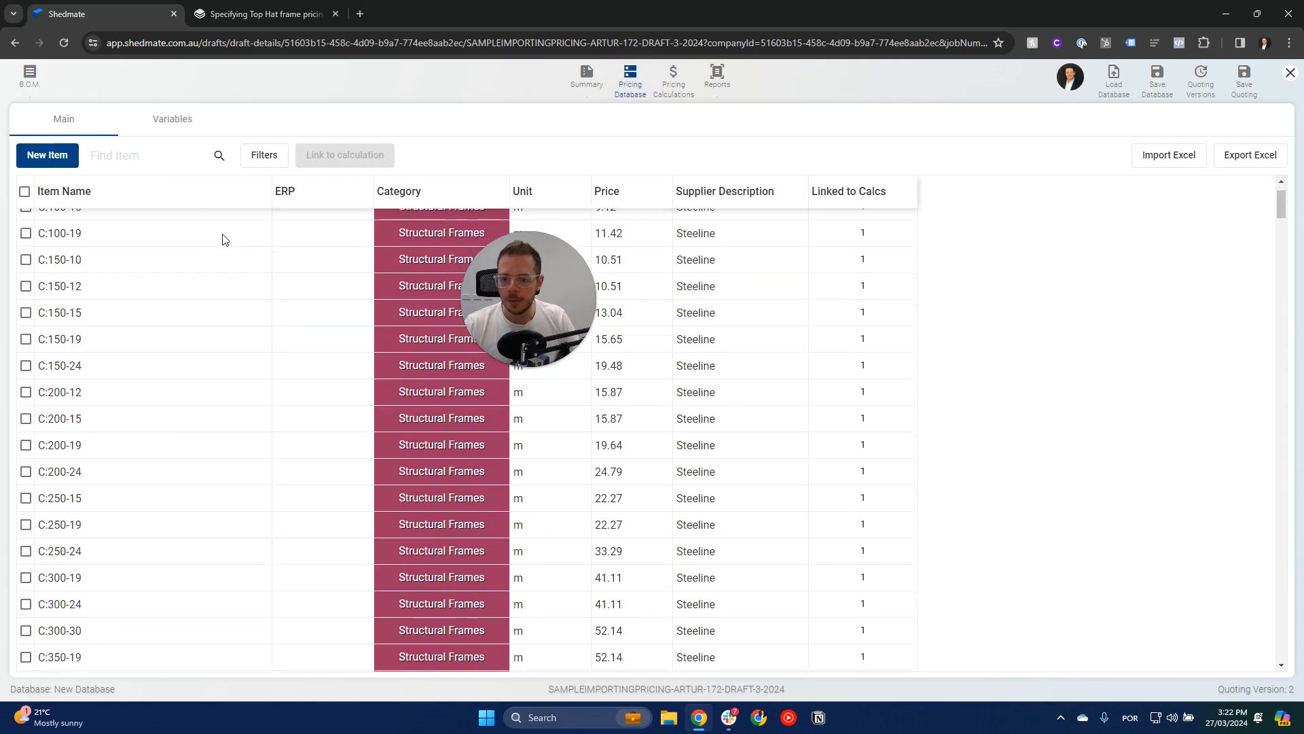
scroll(335, 262, "down", 5)
scroll(335, 263, "up", 3)
left_click(190, 156)
type("corrug")
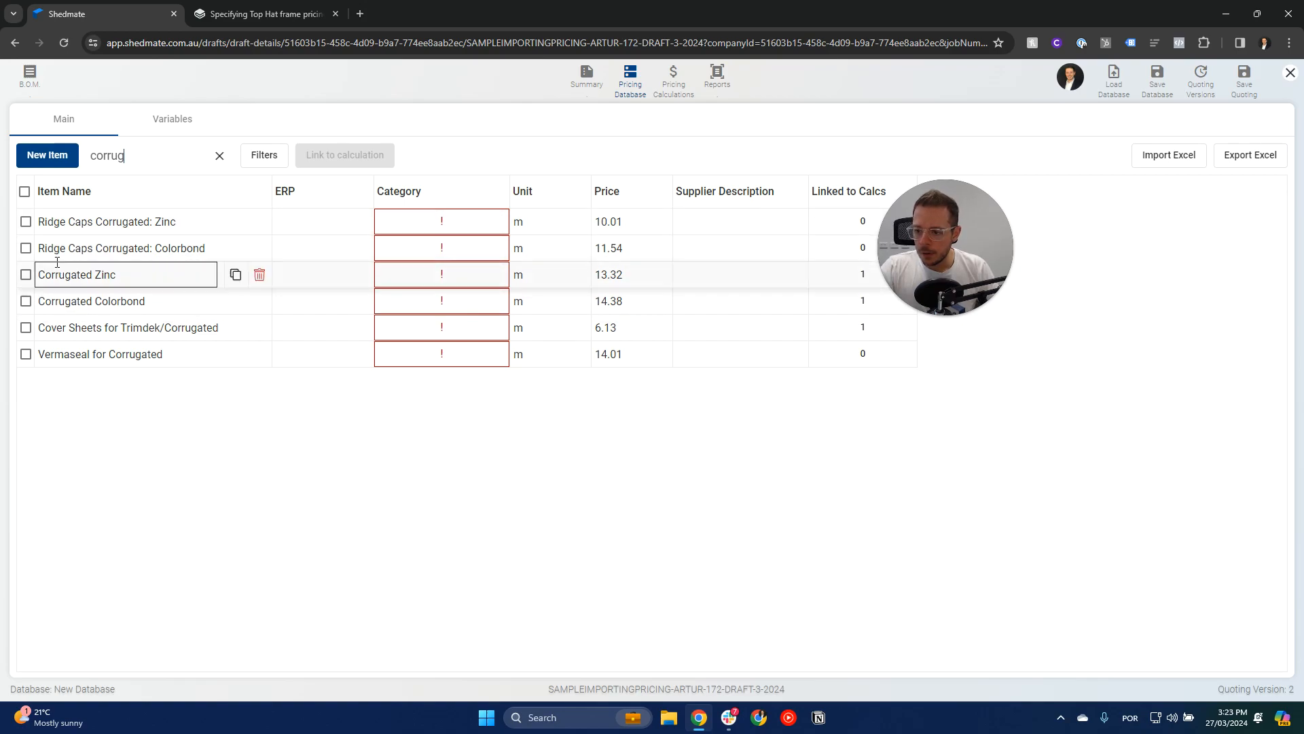
left_click(27, 275)
left_click(26, 327)
left_click(439, 275)
left_click(452, 438)
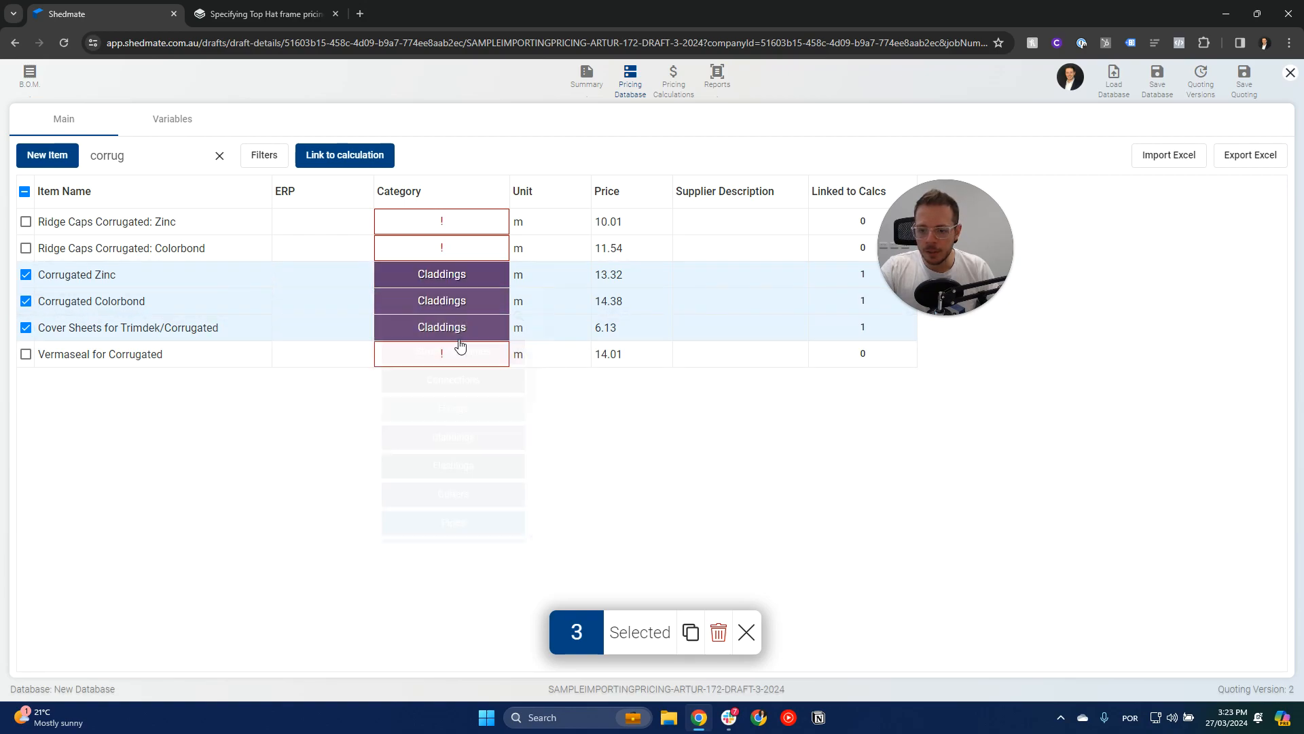
left_click(747, 632)
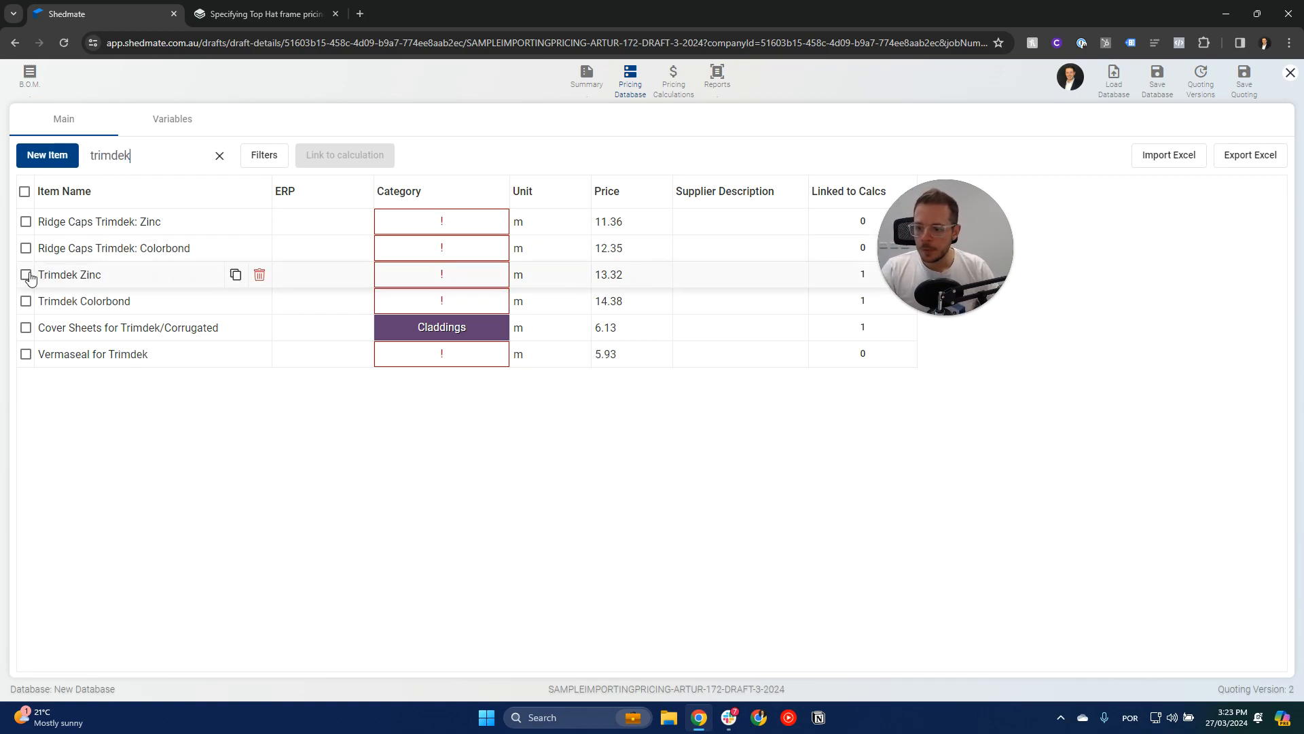
Step: Assign the Claddings category to the Trimdek Zinc and Trimdek Colorbond database items
left_click(26, 274)
left_click(435, 301)
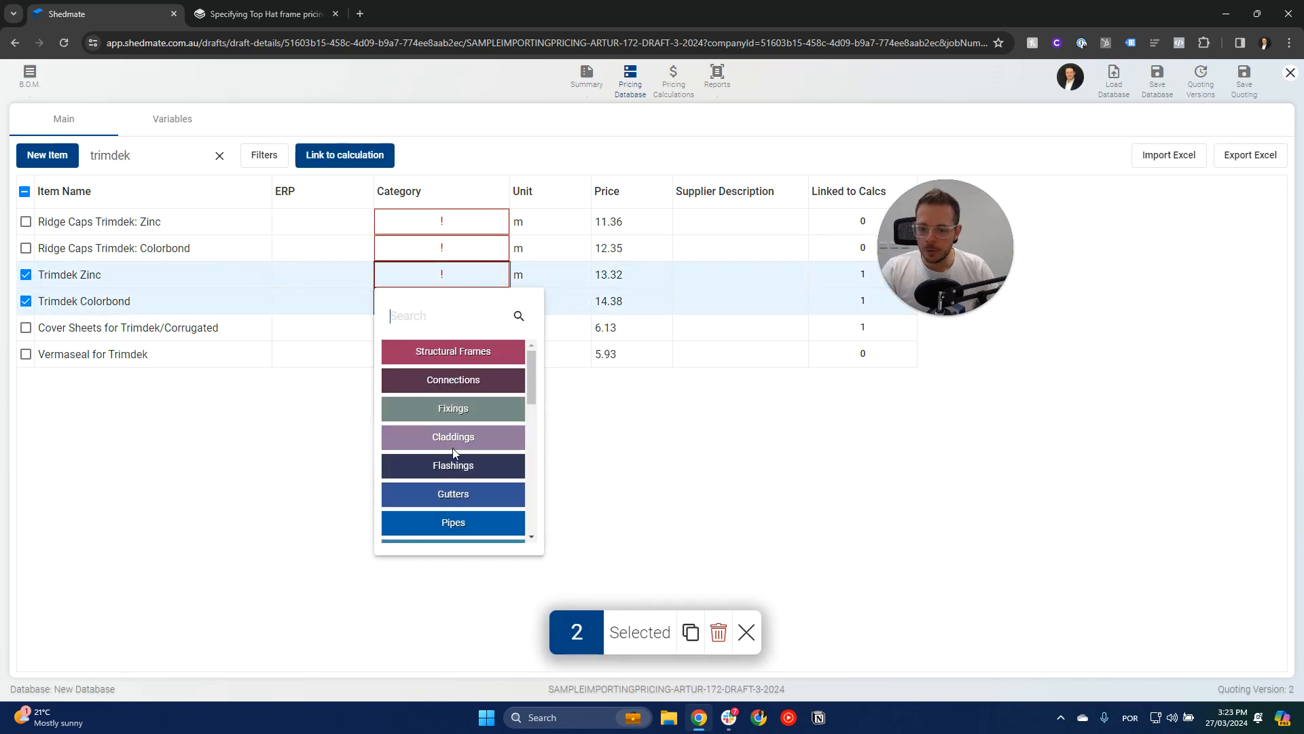
left_click(455, 439)
left_click(745, 634)
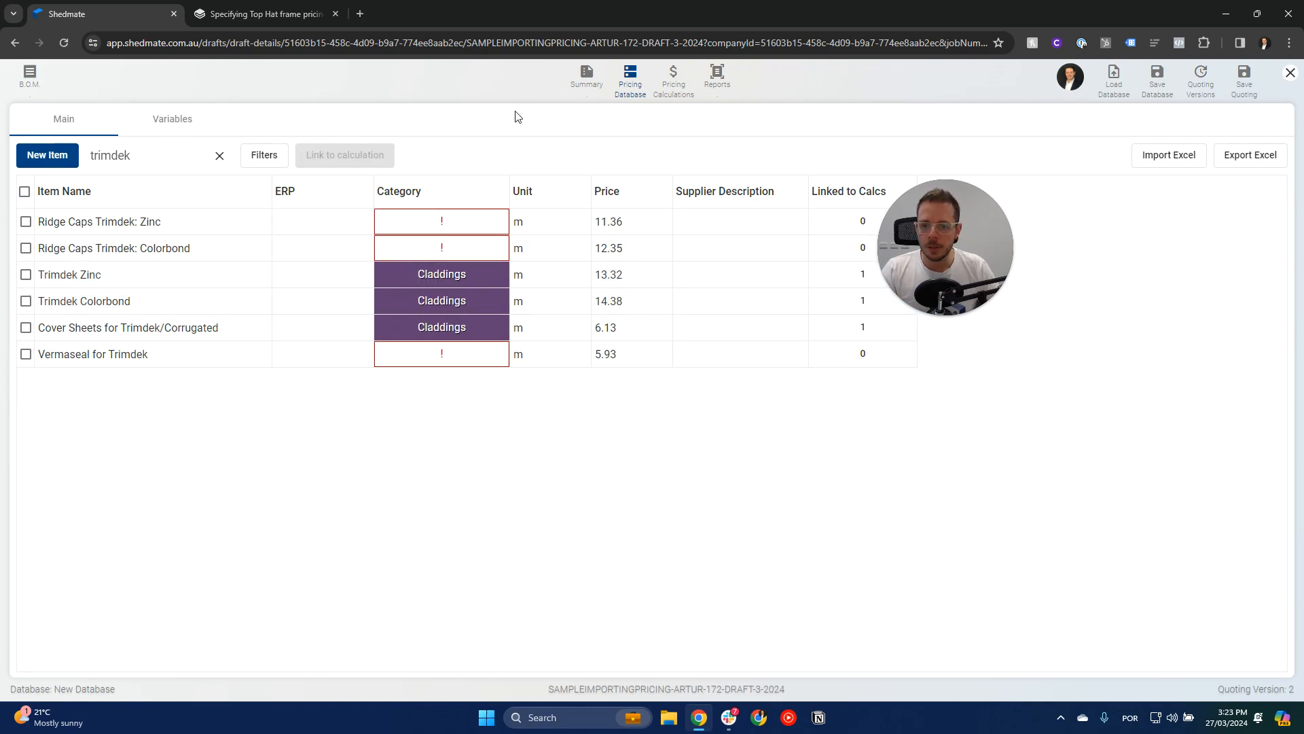
Step: Check the status of the linked cladding items in the pricing calculations and examine the groups' markup, taxes and discount
left_click(664, 88)
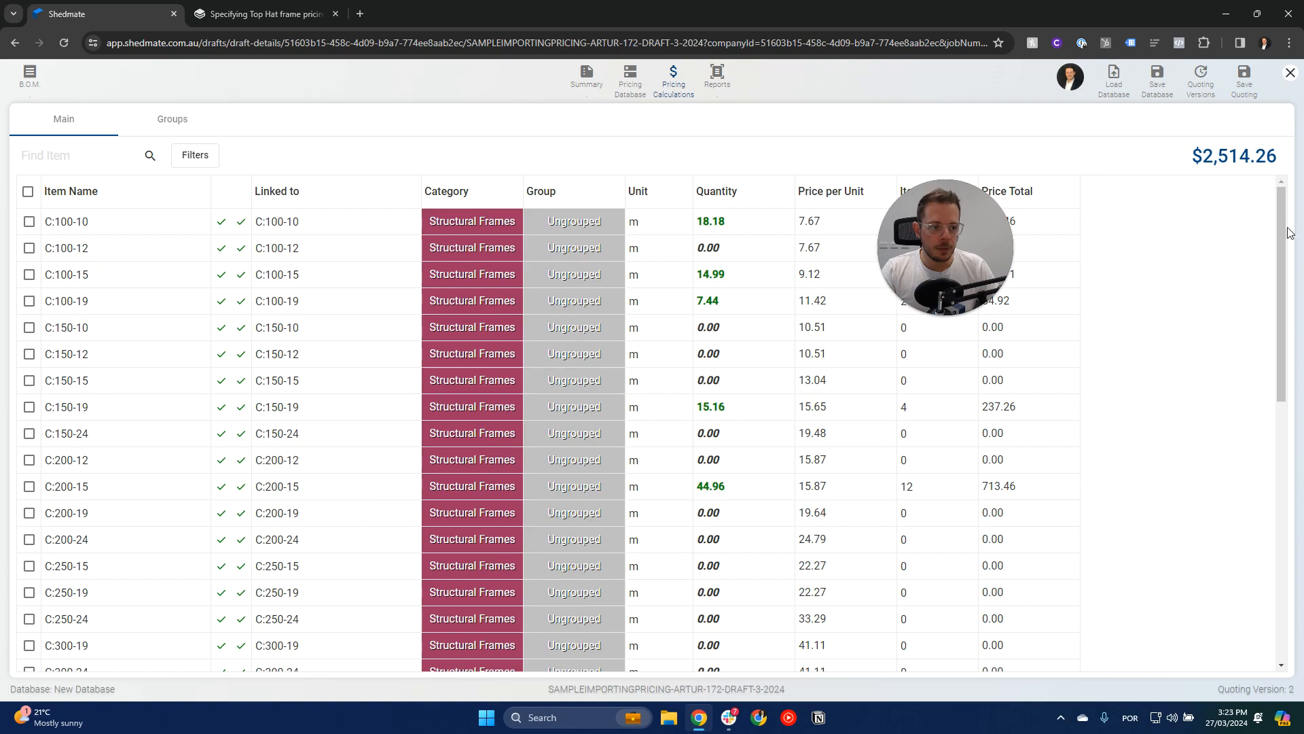
scroll(1290, 232, "down", 10)
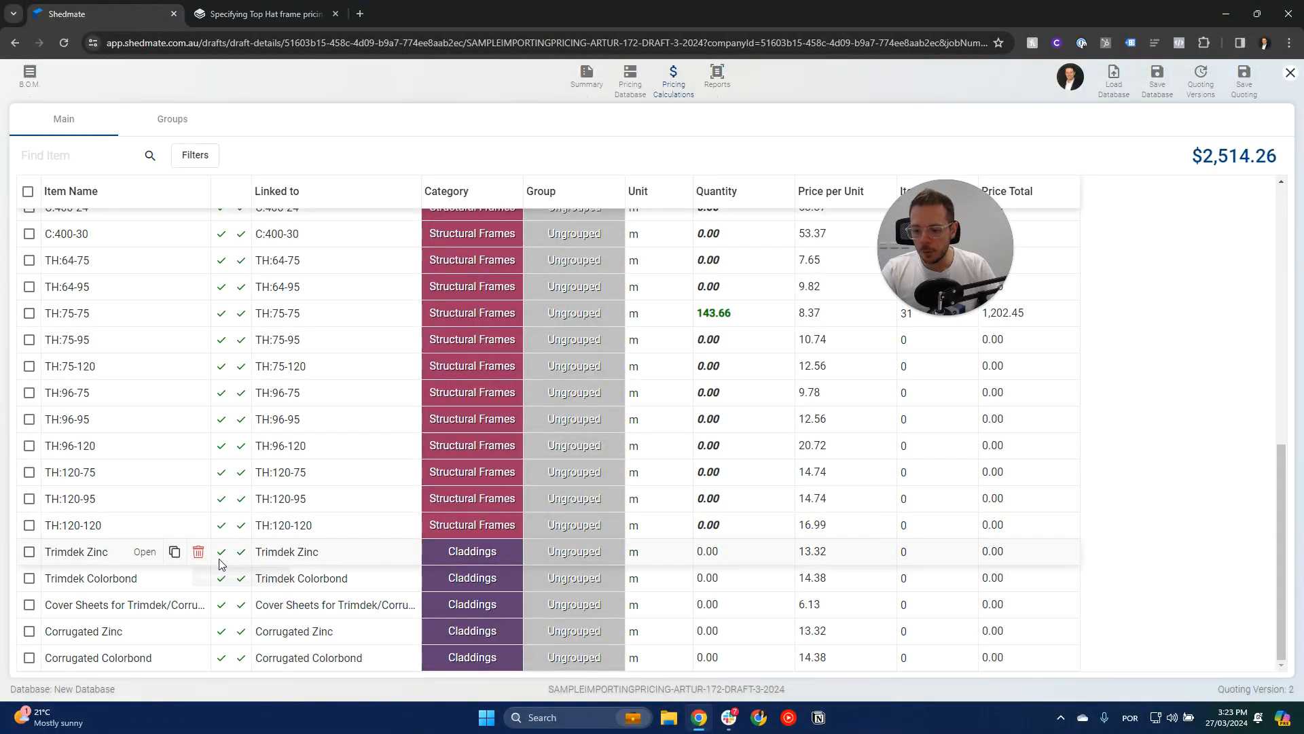
scroll(554, 335, "up", 5)
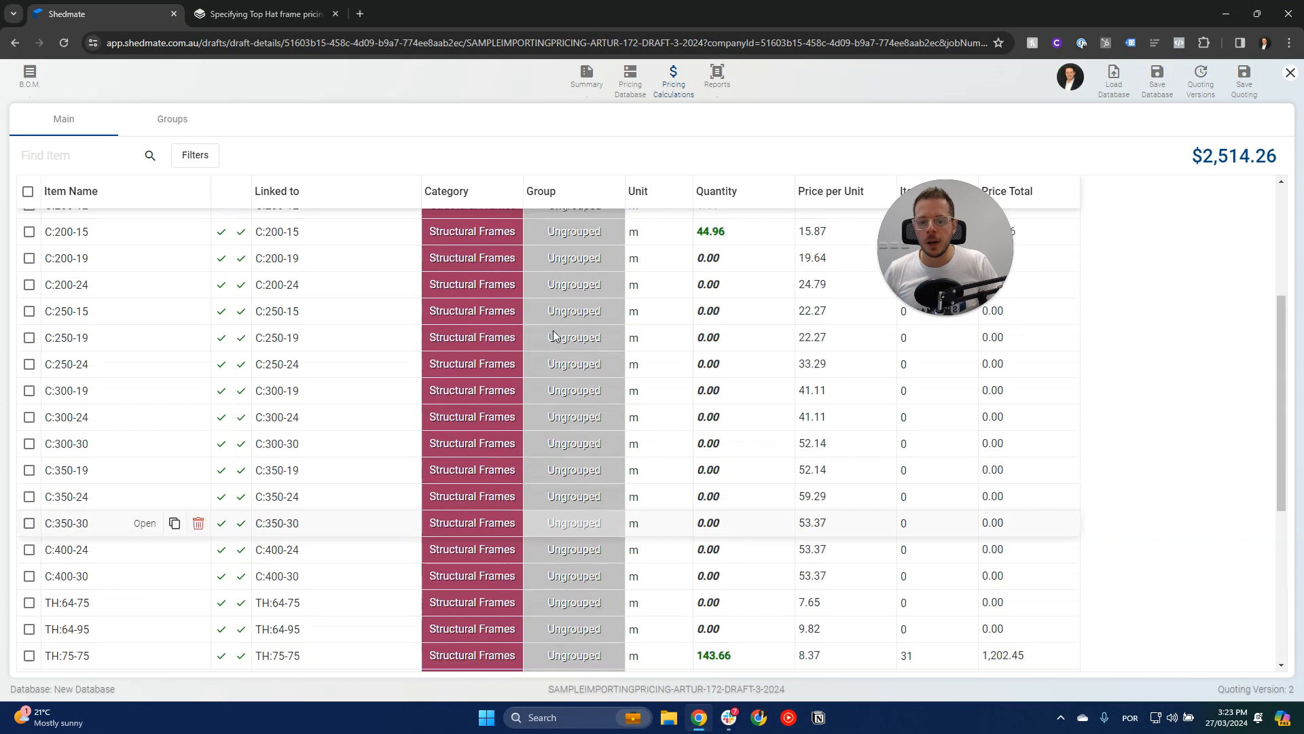
scroll(554, 334, "up", 3)
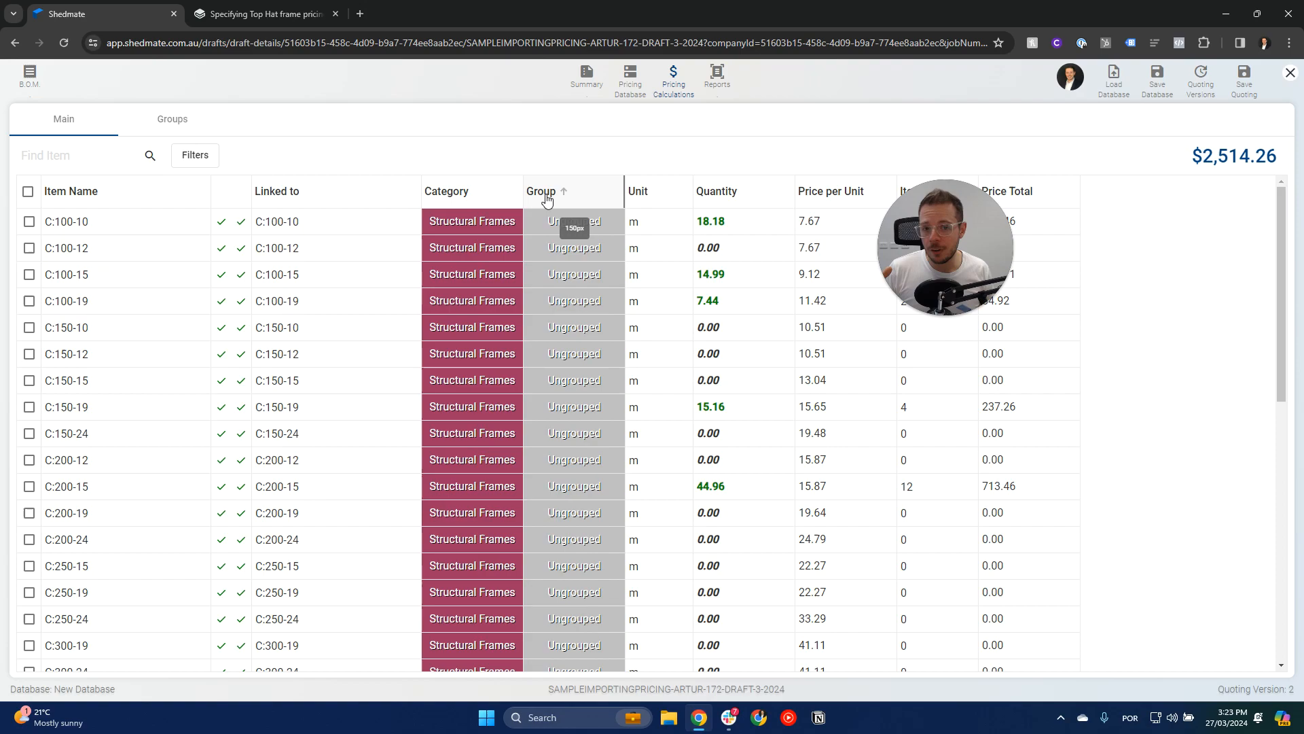
left_click(163, 123)
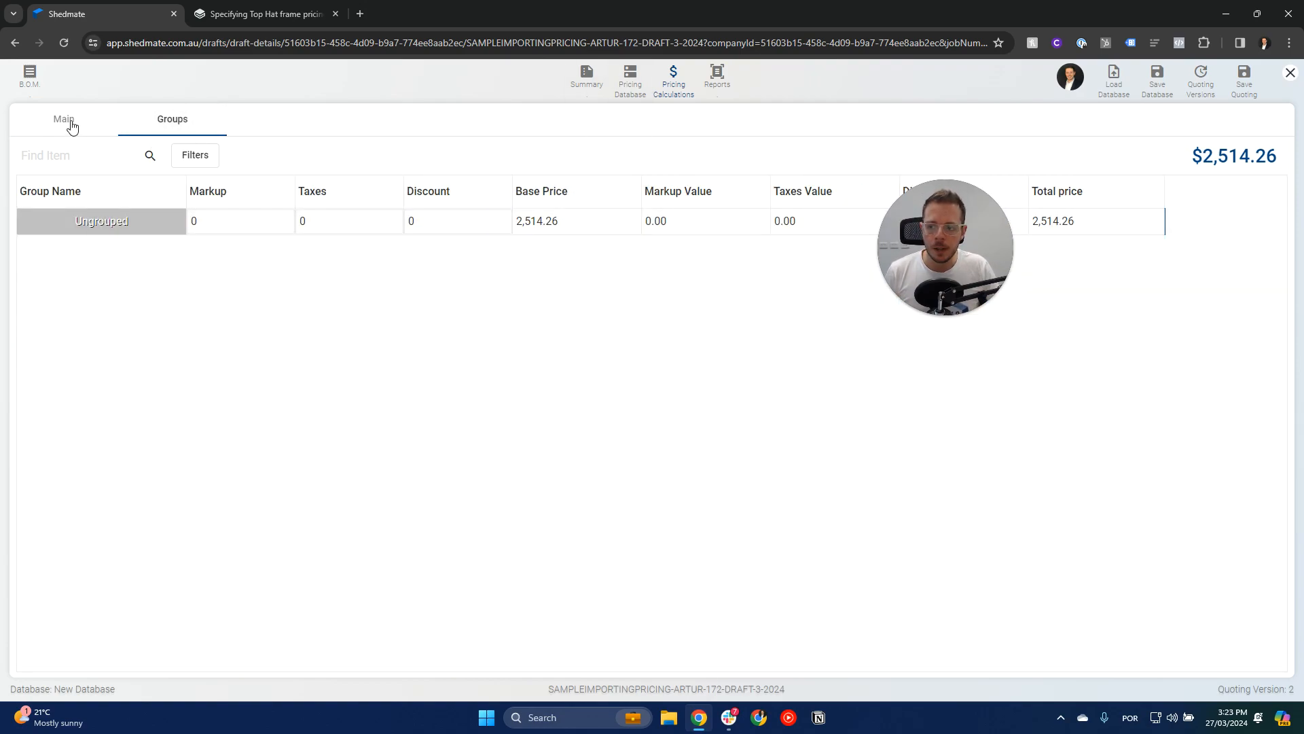
left_click_drag(944, 236, 950, 360)
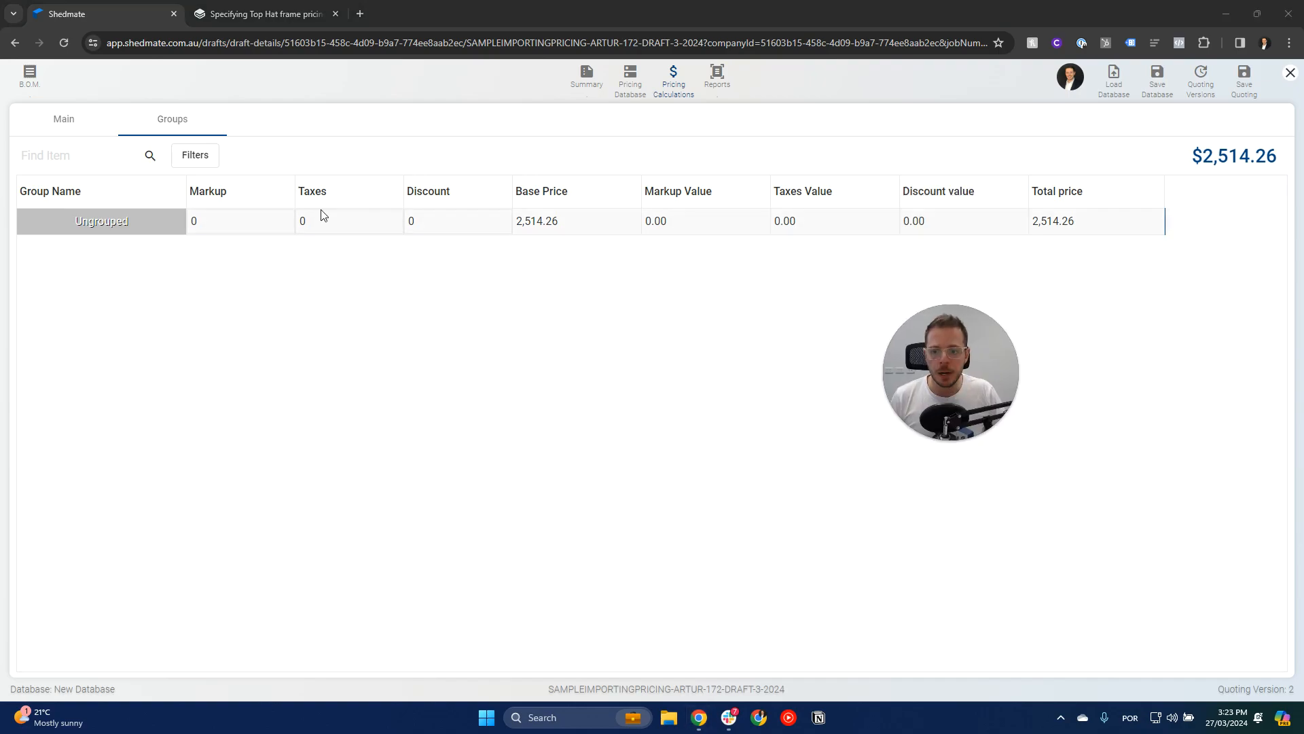
left_click(629, 79)
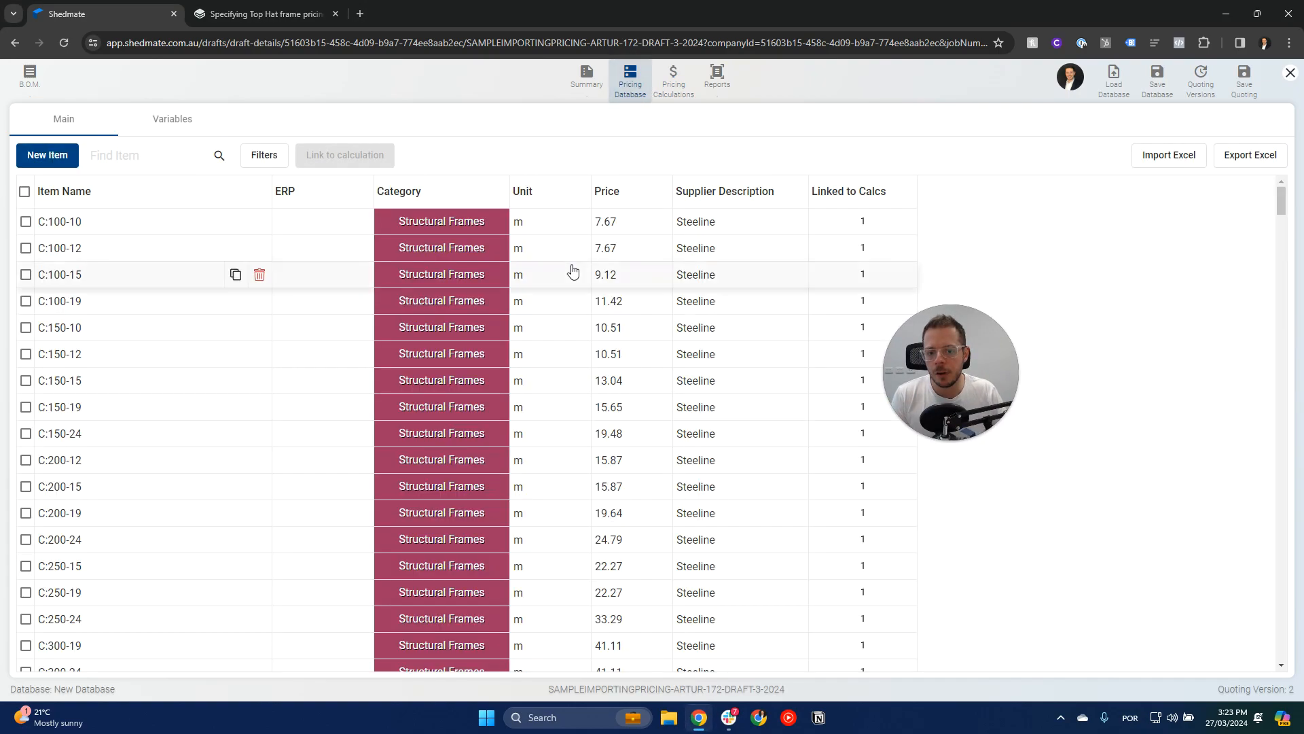
left_click(25, 192)
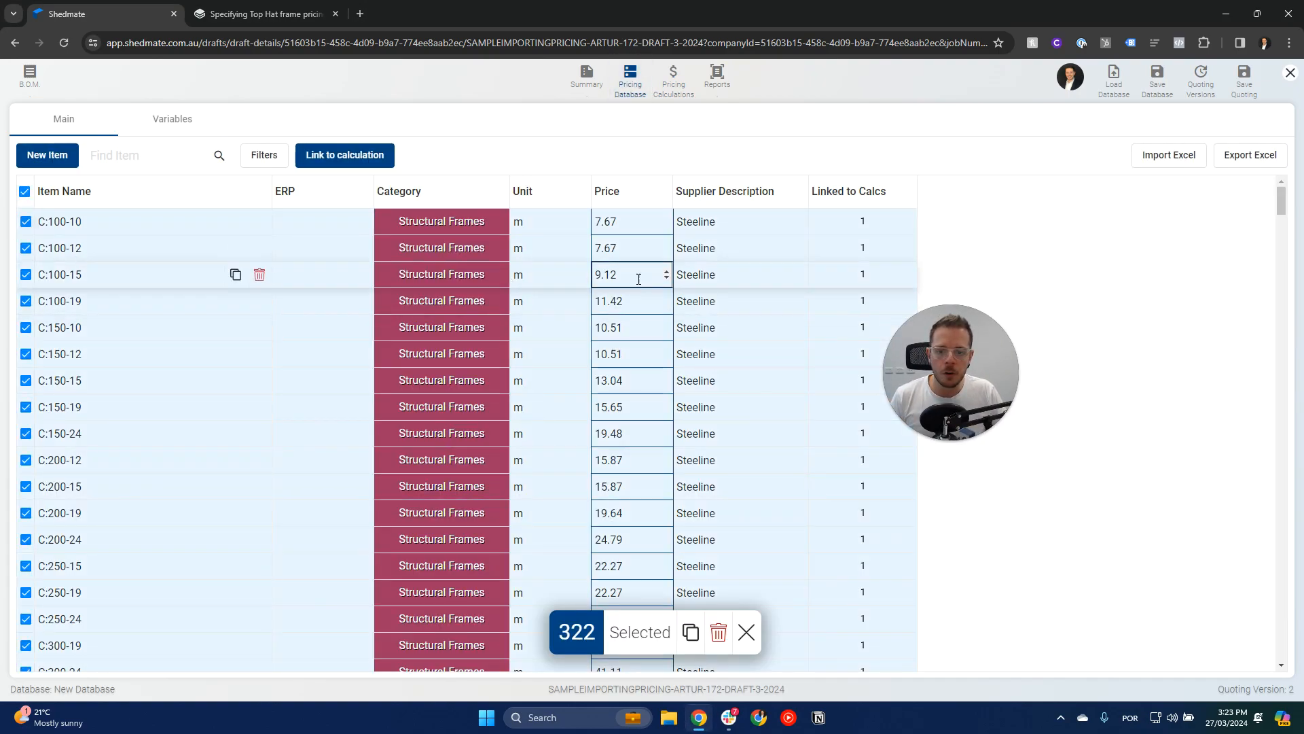
scroll(504, 287, "down", 4)
Step: Create a blue group named Shed Kit and assign it to all items in the pricing calculations
left_click(674, 80)
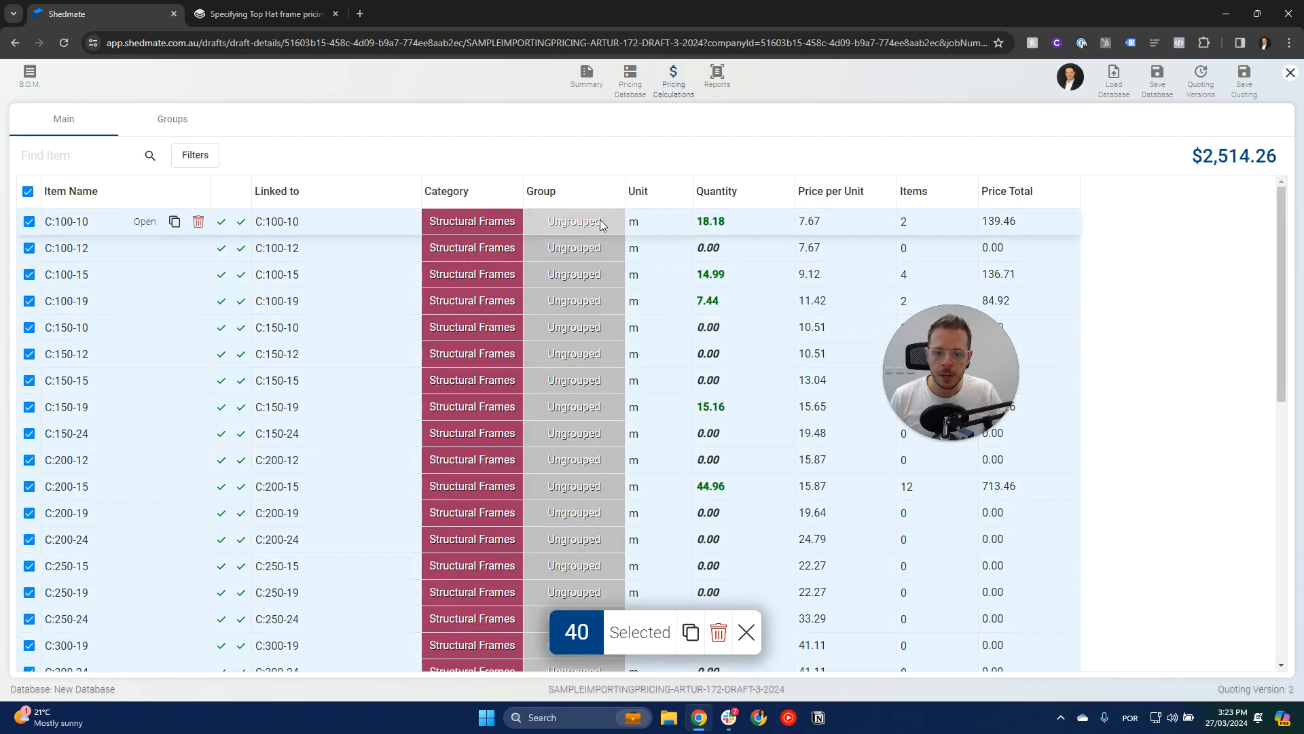
left_click(601, 223)
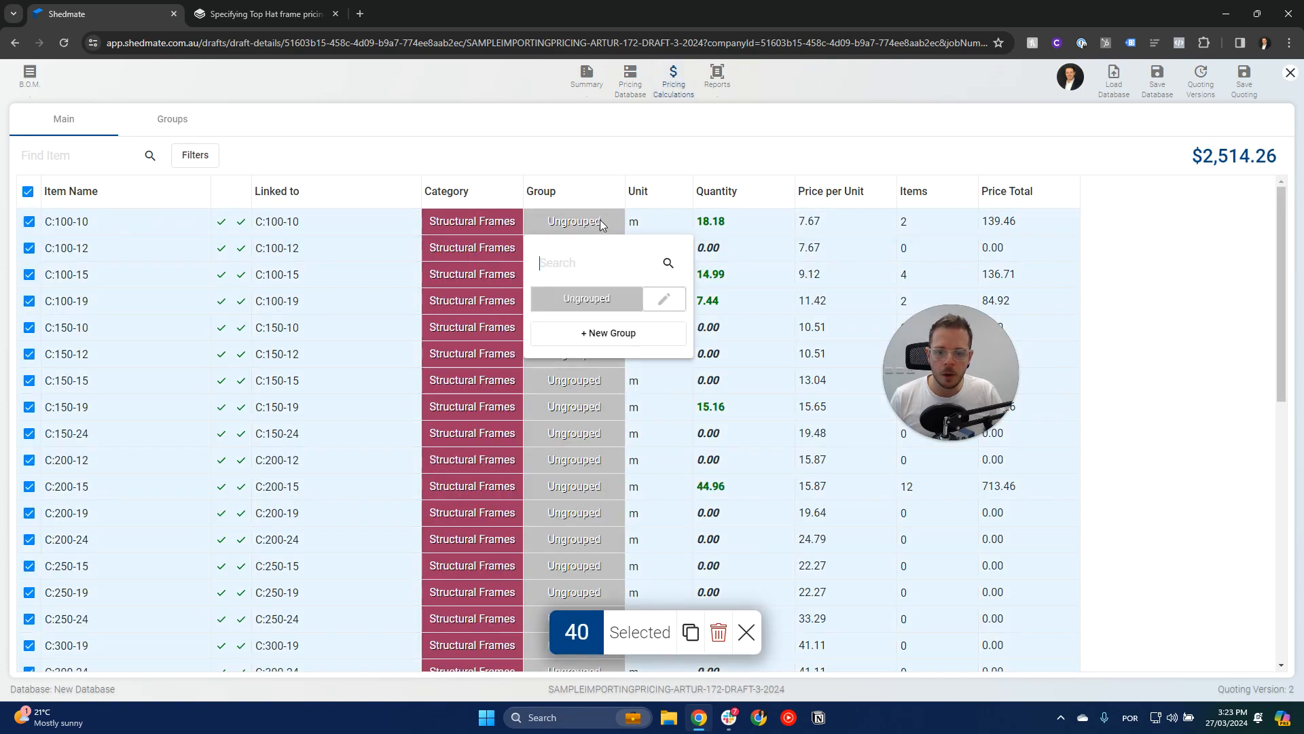
left_click(595, 330)
left_click(586, 263)
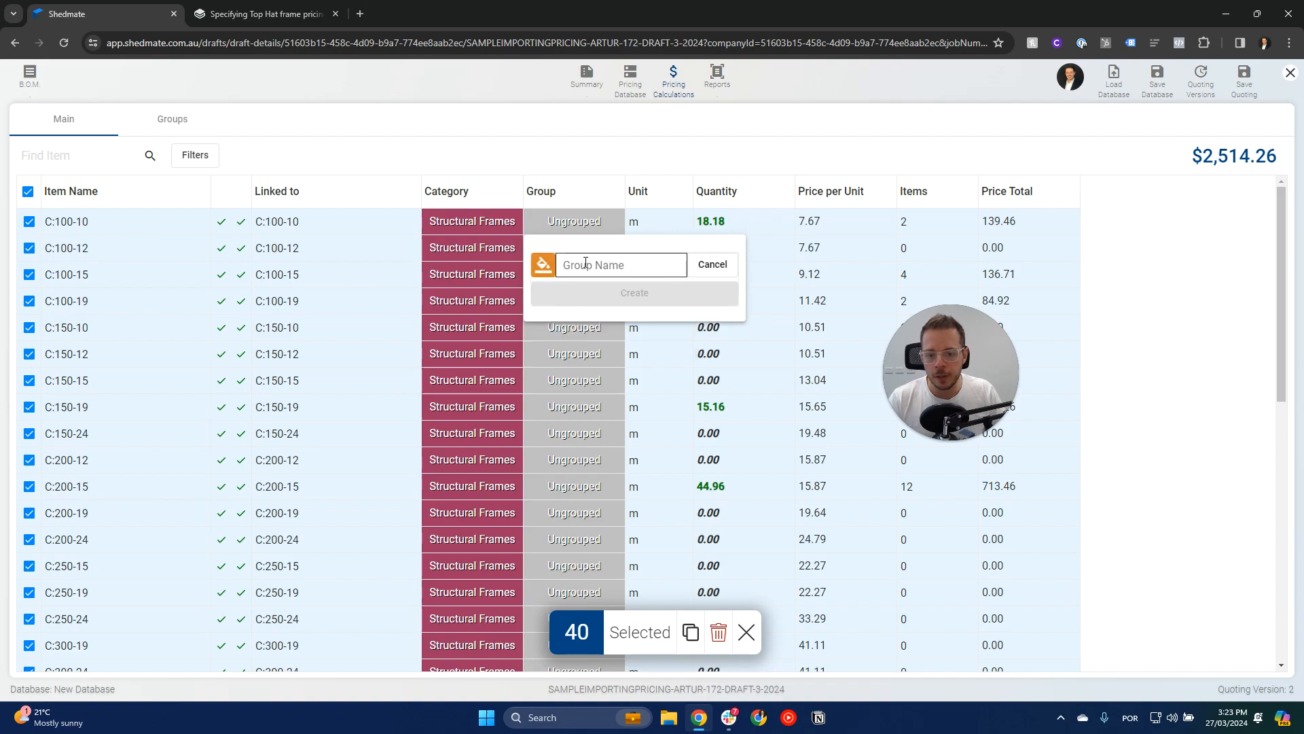
type("Shed Kit")
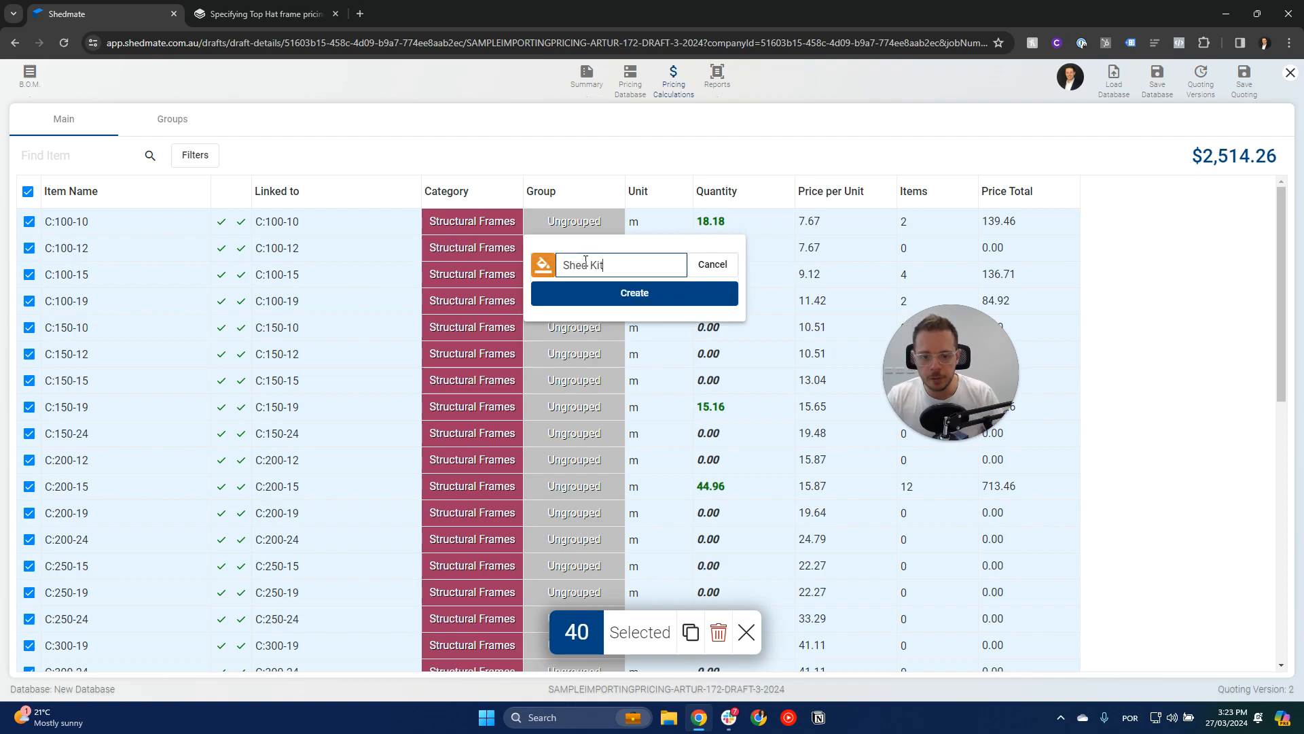
left_click(543, 264)
left_click(649, 321)
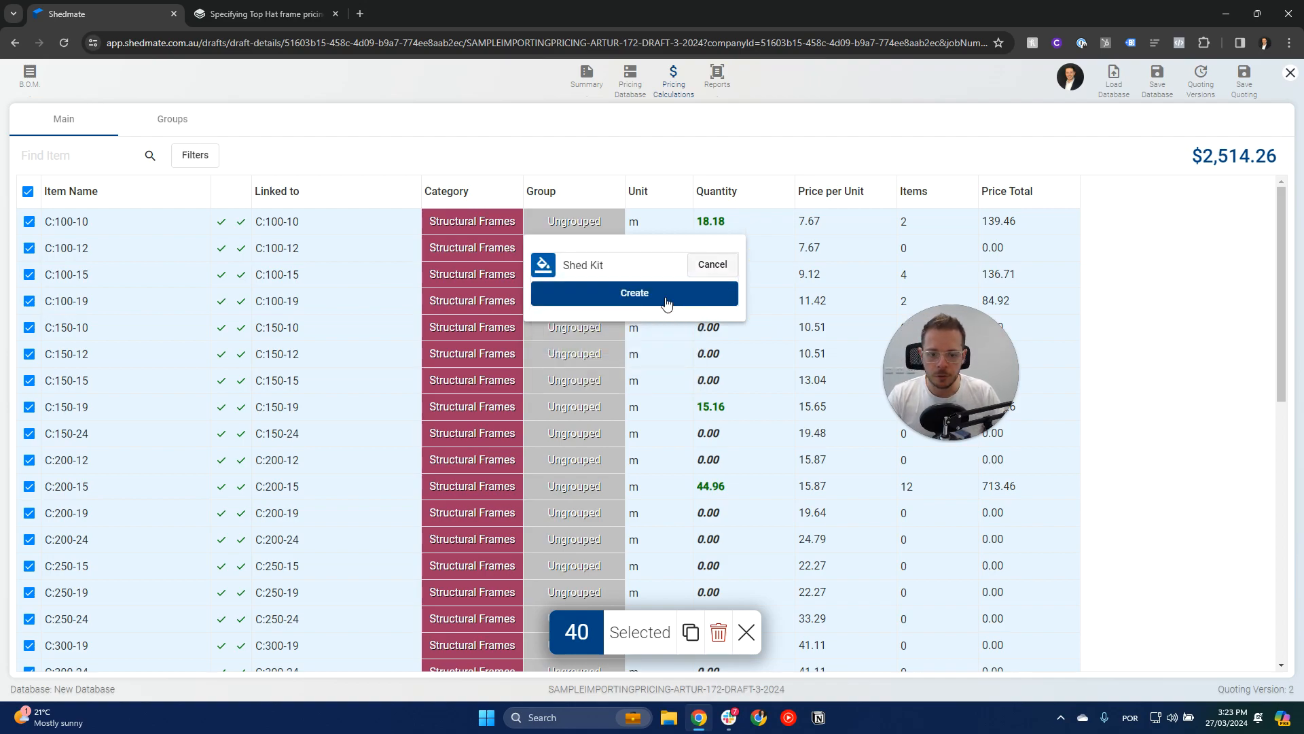
left_click(653, 294)
left_click(805, 404)
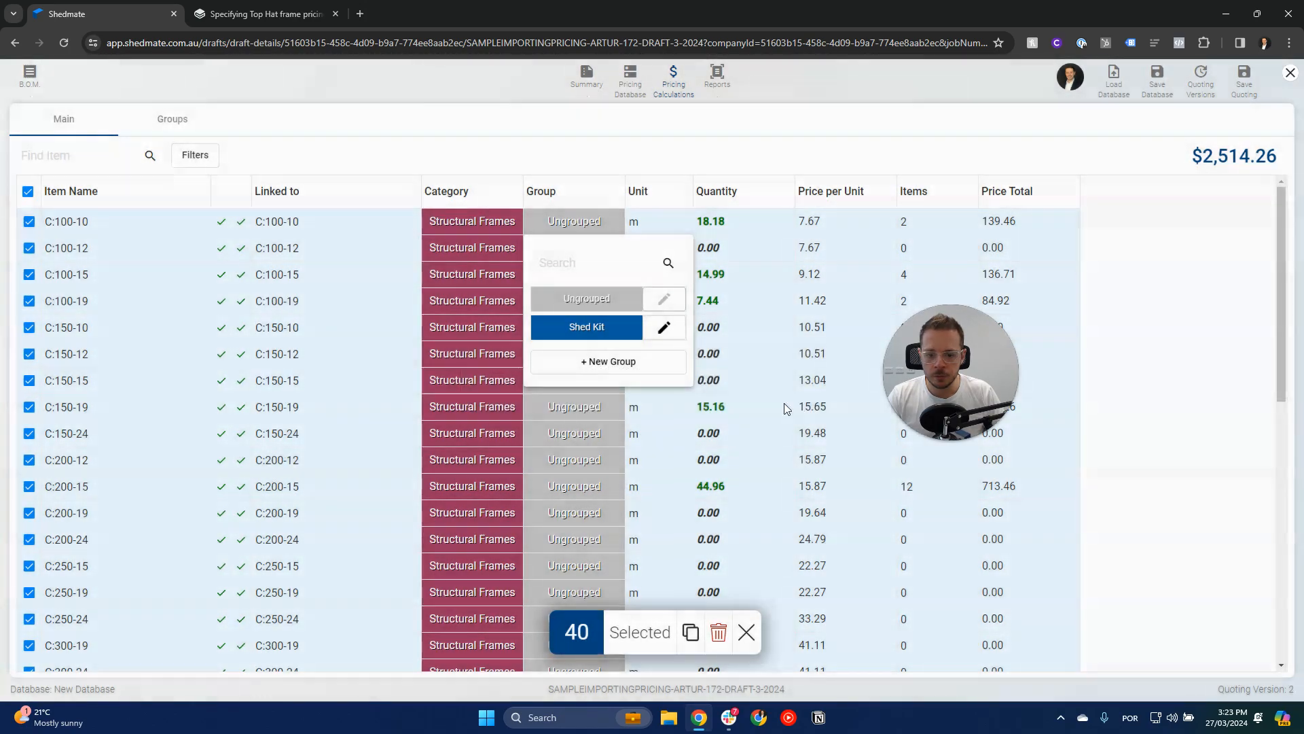
left_click(596, 328)
scroll(598, 408, "down", 10)
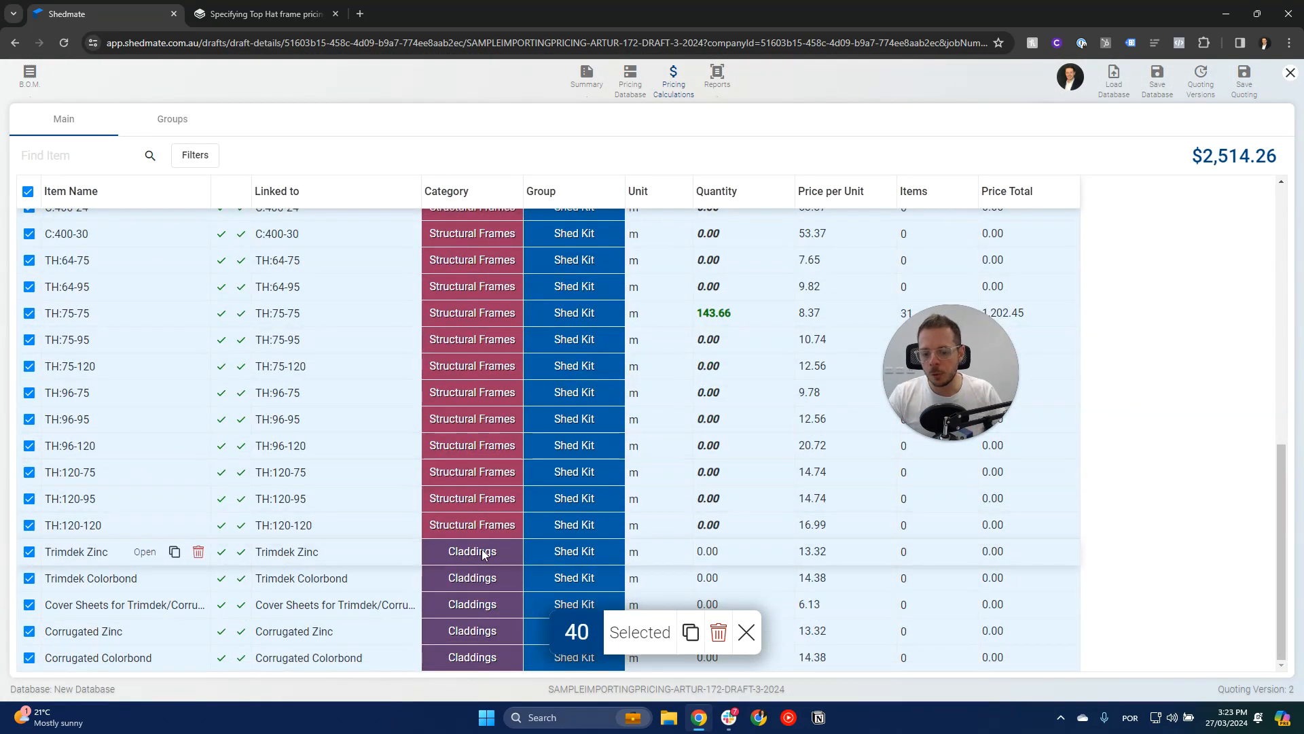
Step: Check the Shed Kit group's markup, taxes and discount, and open the Trimdek Zinc pricing calculation
left_click(170, 121)
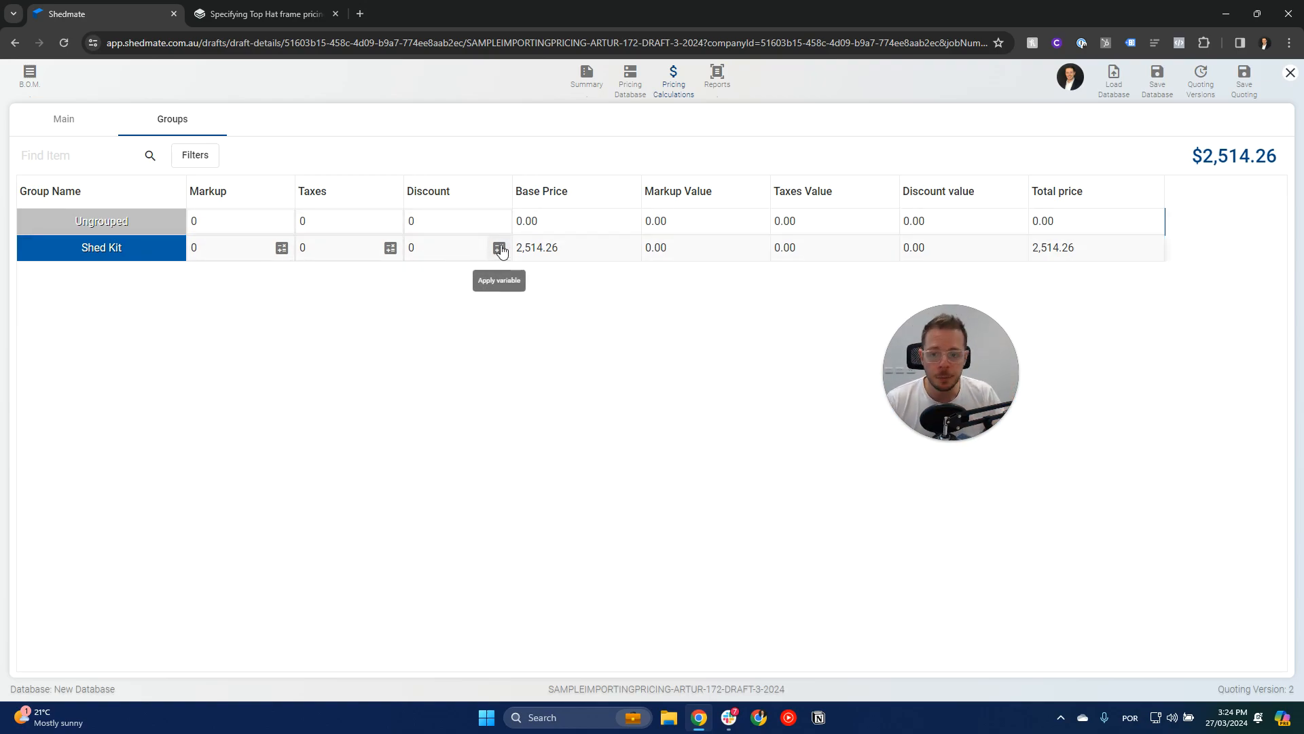
left_click(103, 122)
scroll(469, 255, "down", 10)
scroll(468, 262, "down", 1)
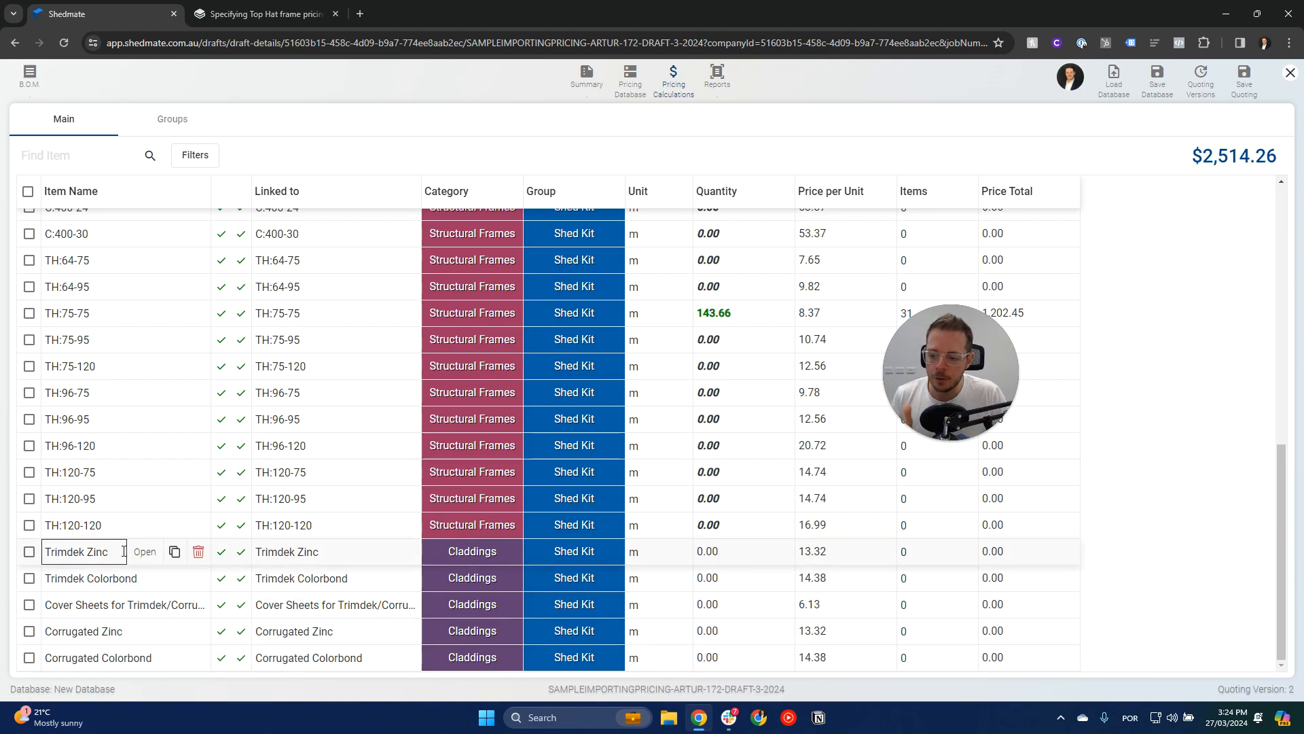
left_click(144, 553)
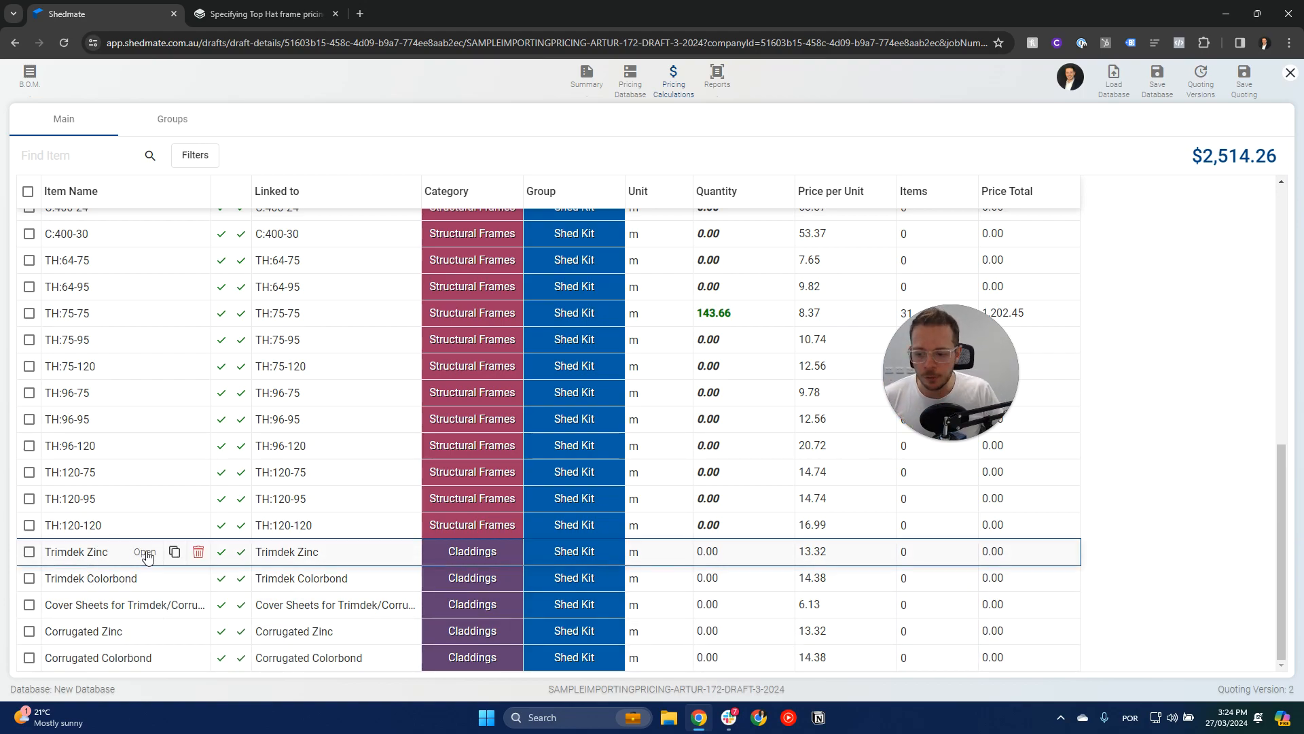
left_click_drag(972, 342, 647, 224)
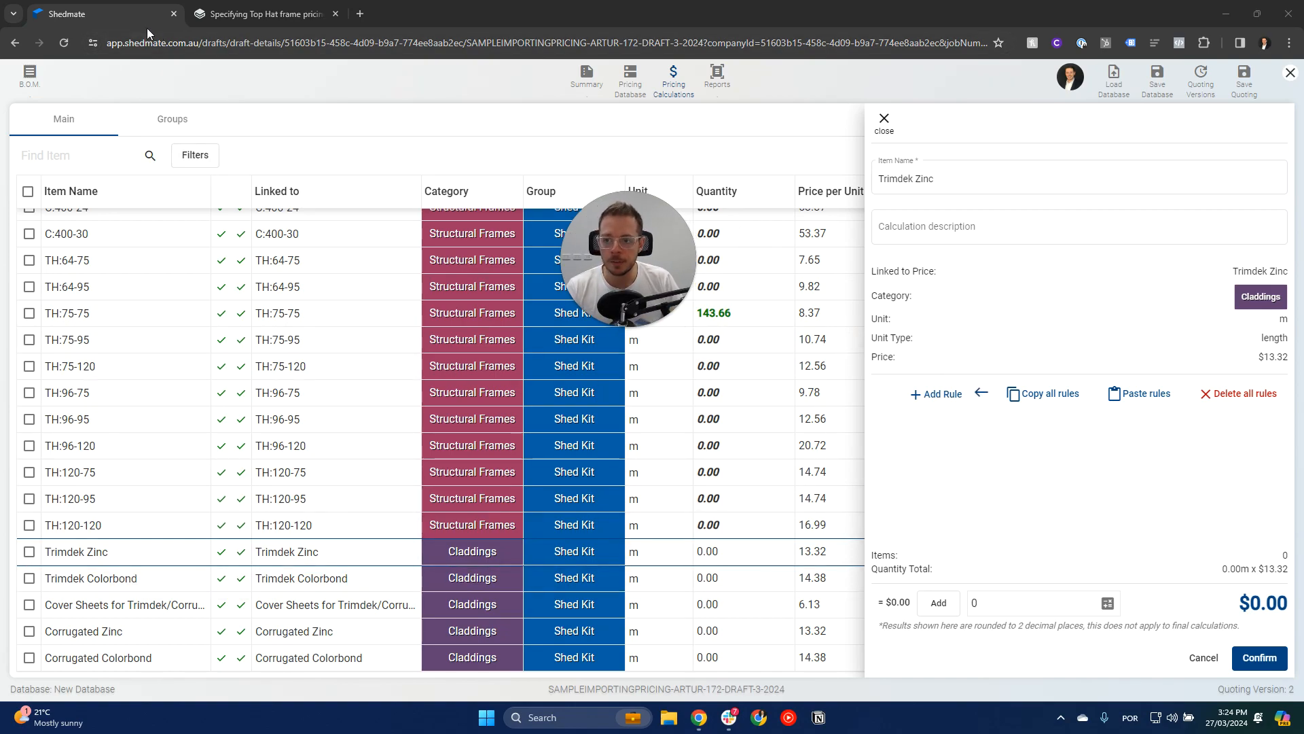
Step: Duplicate the draft's browser tab, exit quoting in the copy and show all components of the shed model
right_click(129, 20)
left_click(176, 140)
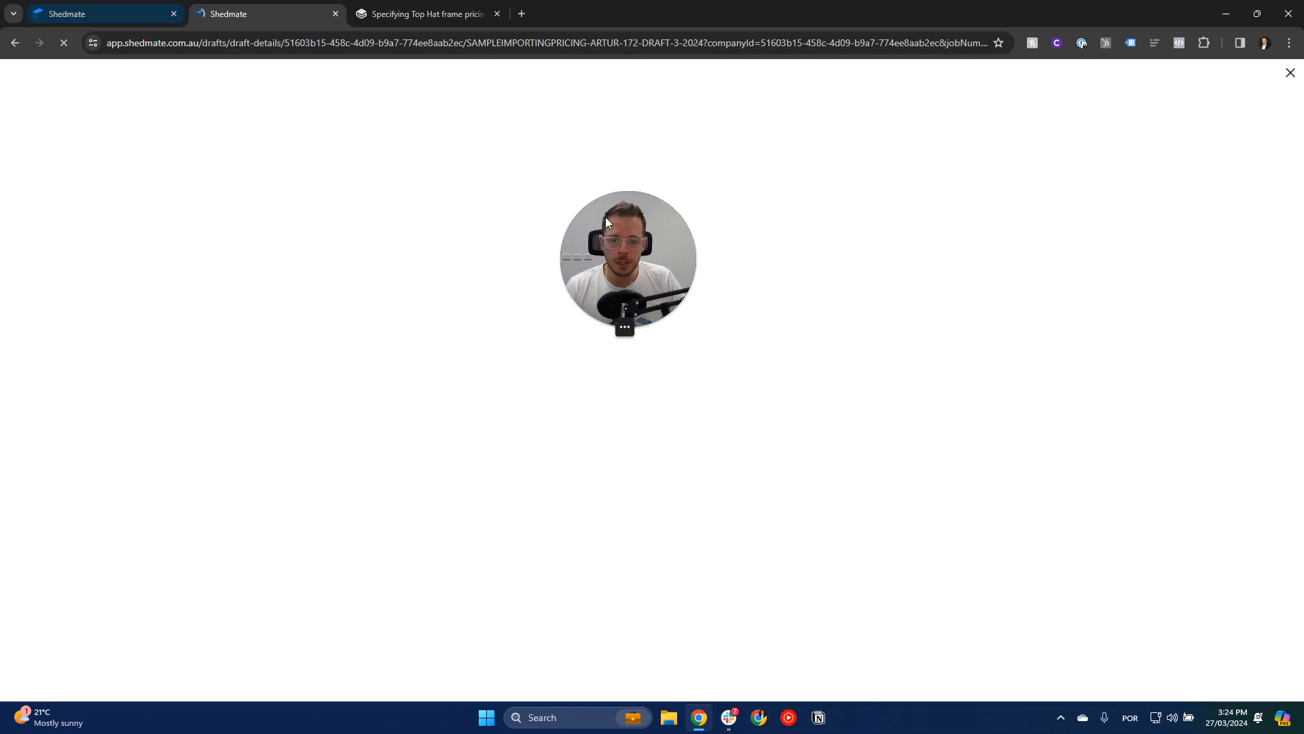
left_click_drag(641, 246, 887, 240)
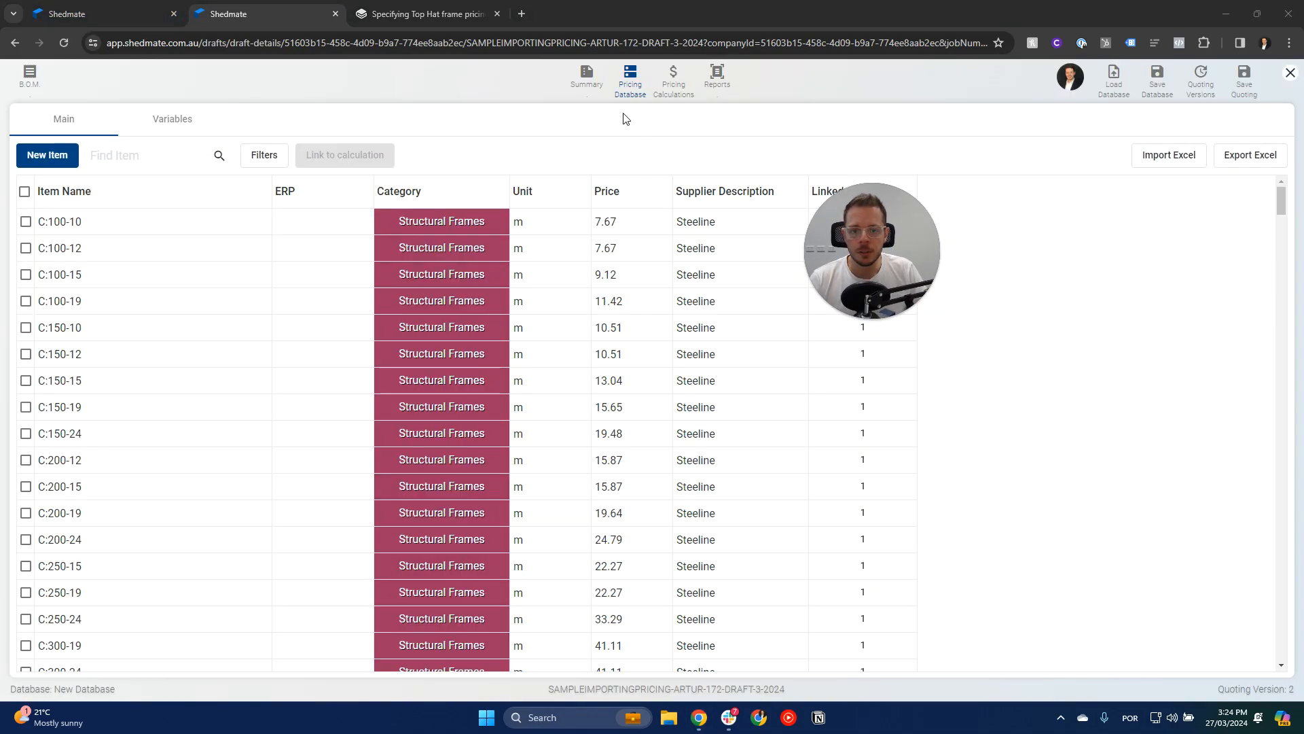
left_click(1289, 72)
left_click(757, 224)
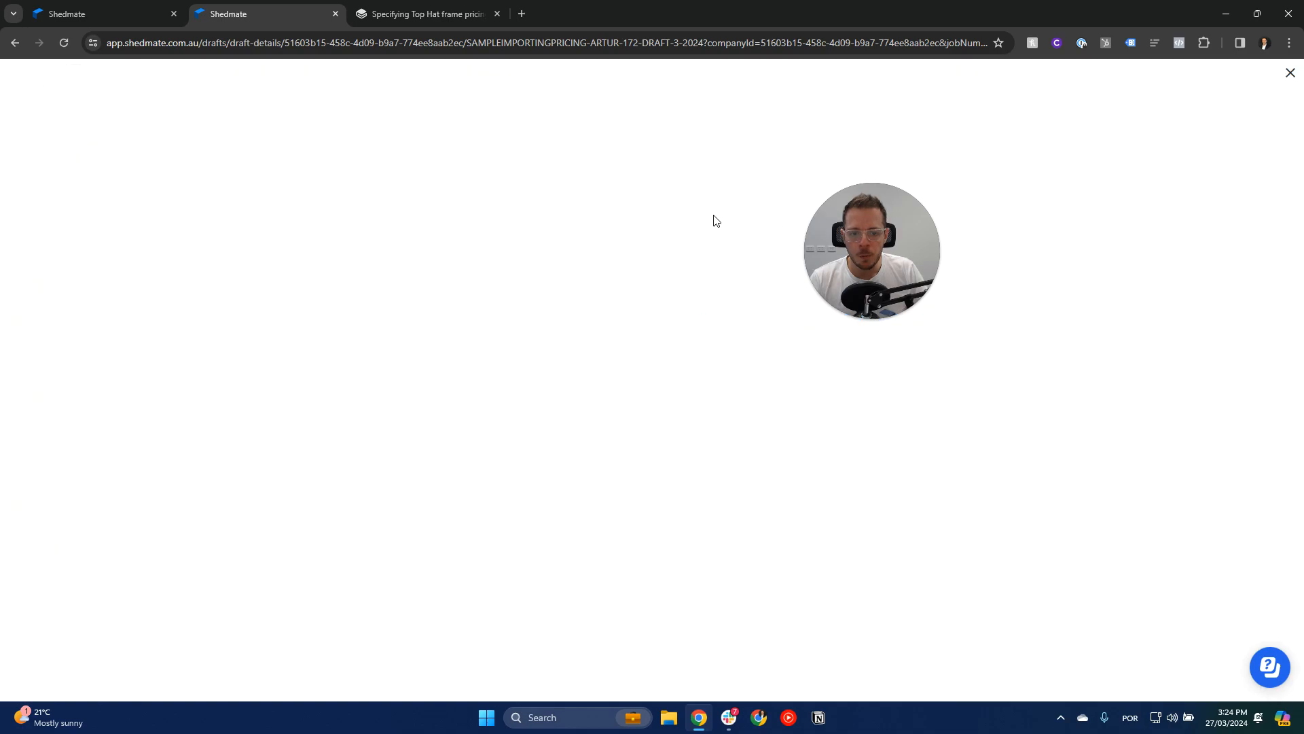
scroll(640, 501, "up", 3)
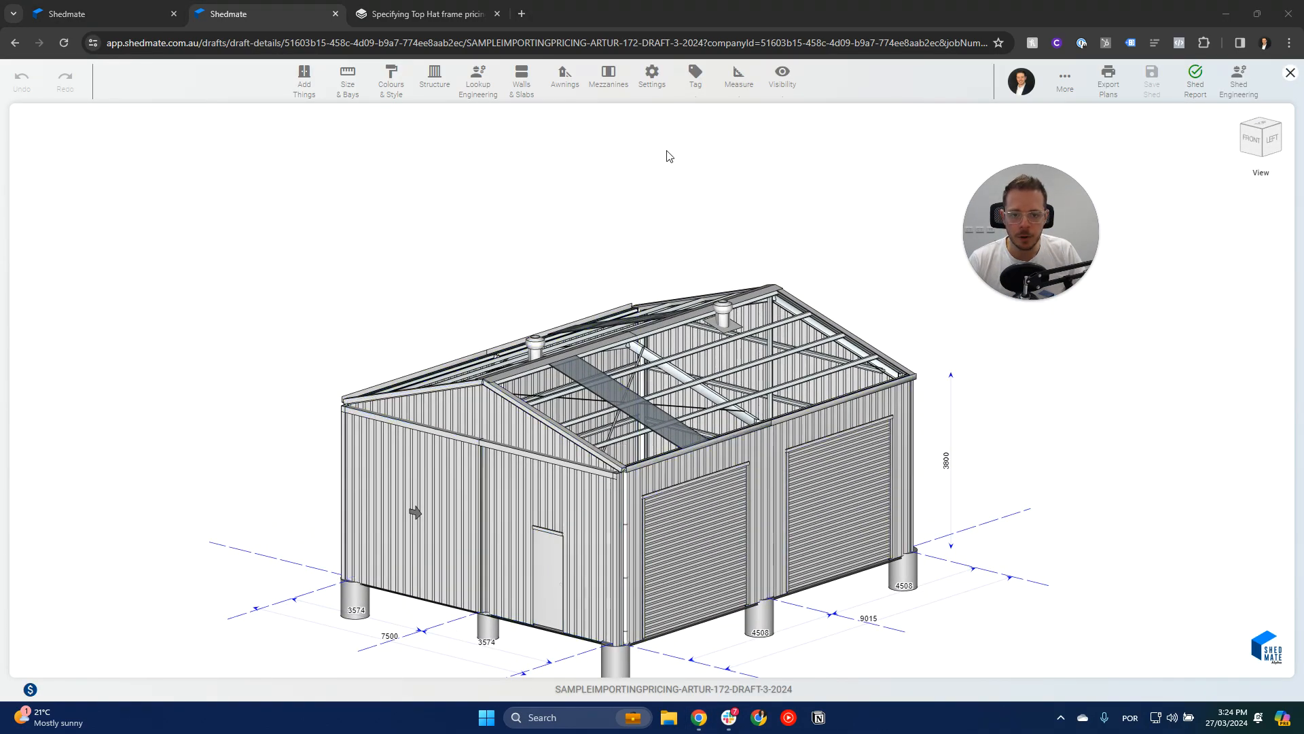
left_click(774, 85)
left_click(787, 125)
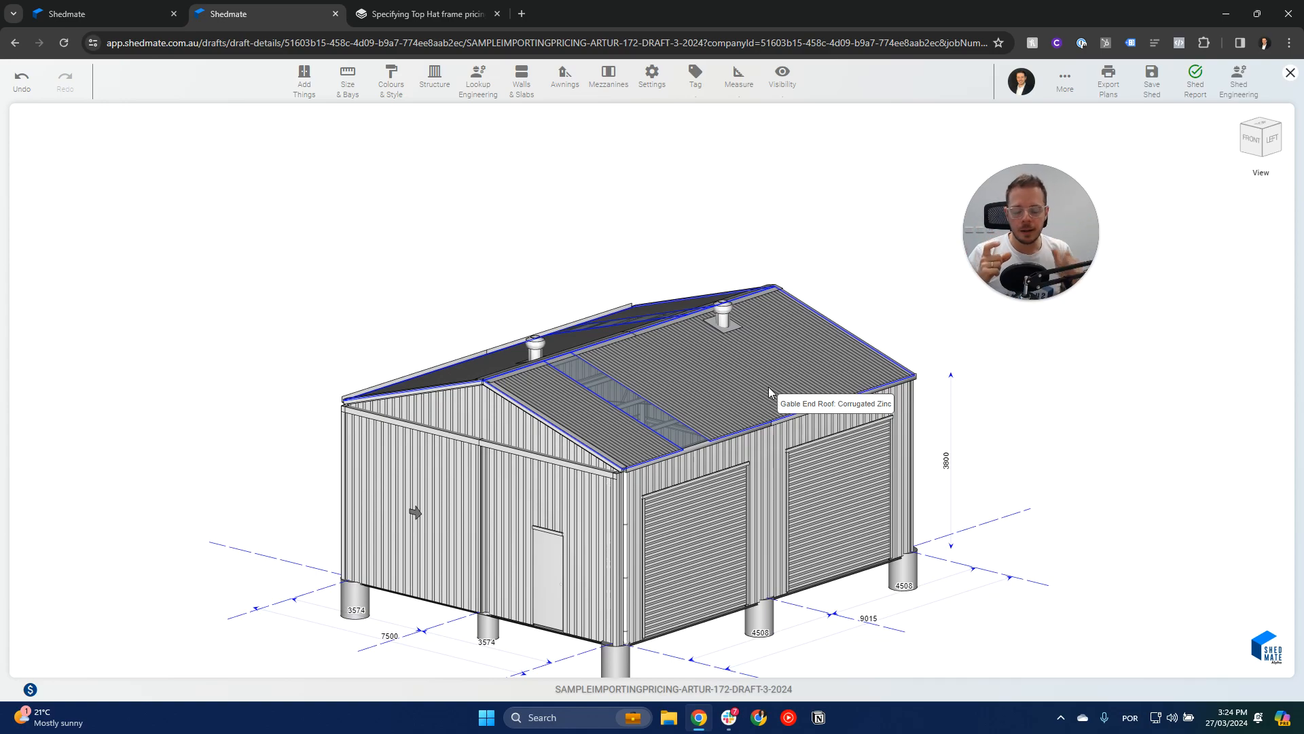
Step: Show the individual cladding sheets on the shed model and inspect a Corrugated Zinc roof sheet
left_click(79, 13)
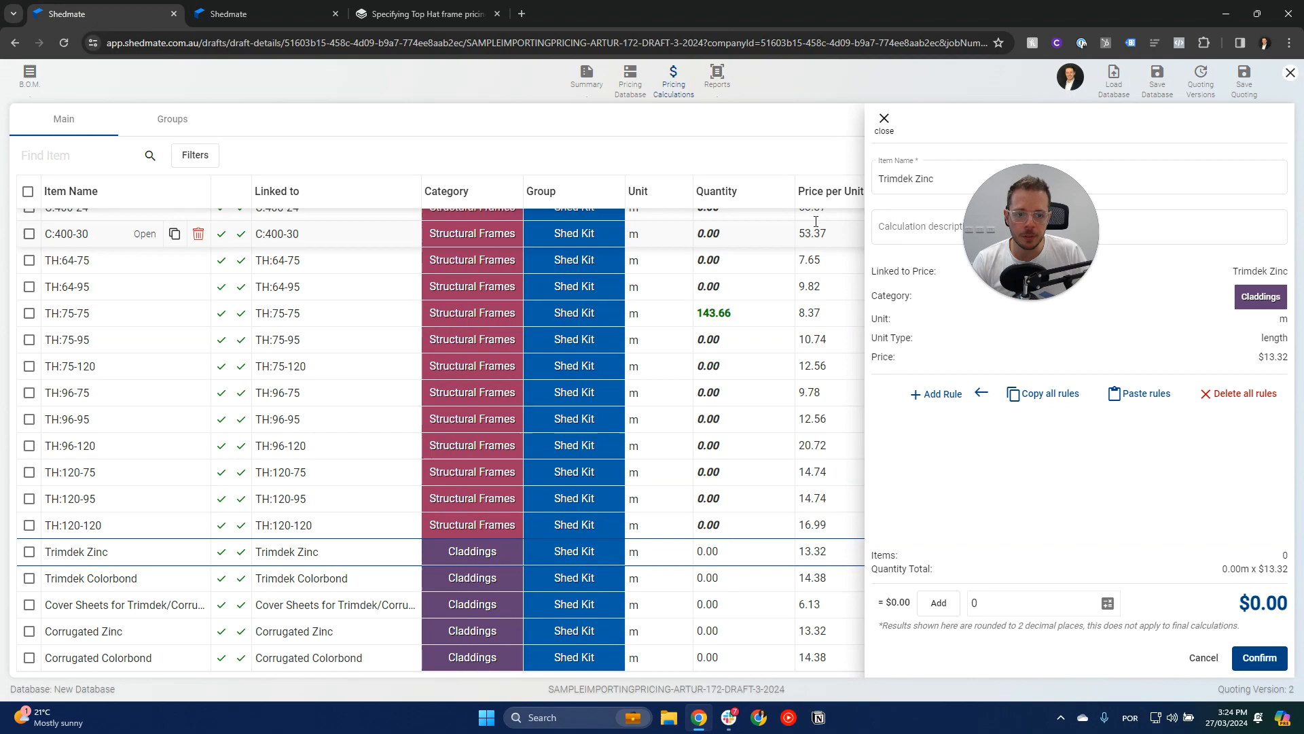
left_click_drag(984, 209, 184, 244)
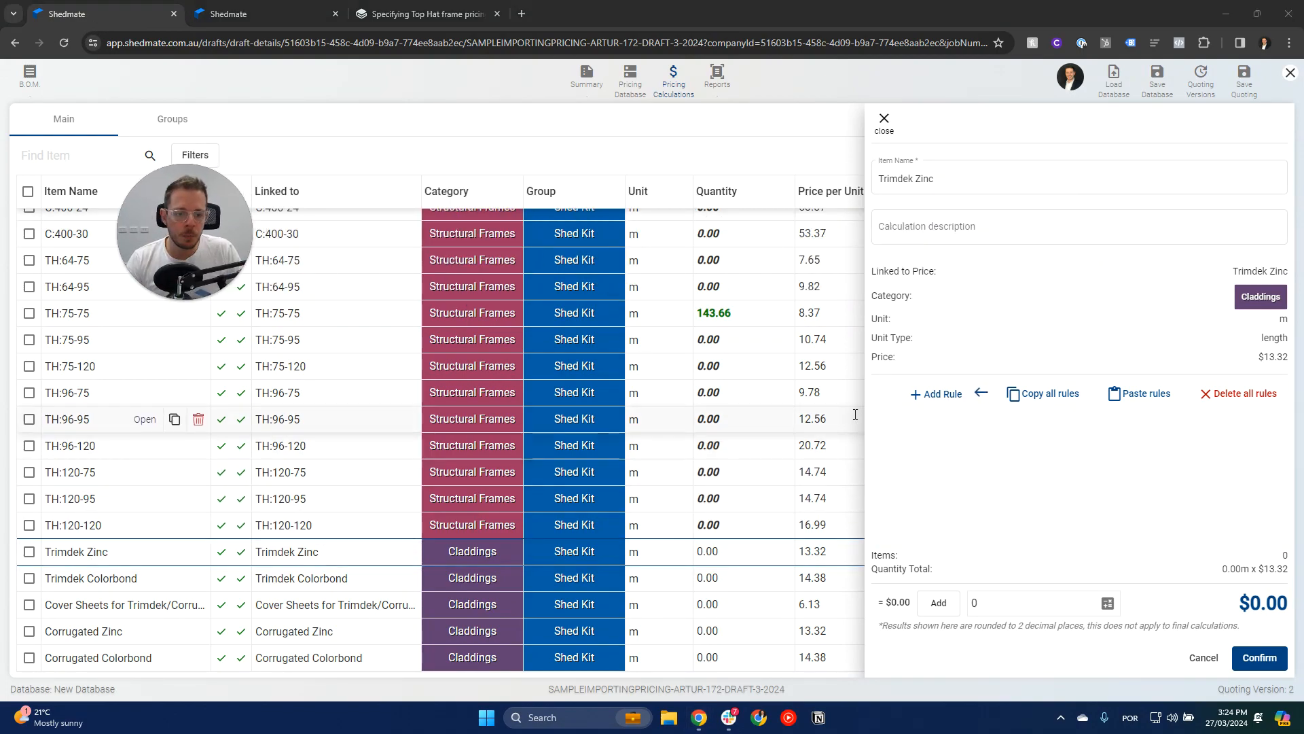
left_click(311, 12)
left_click(780, 74)
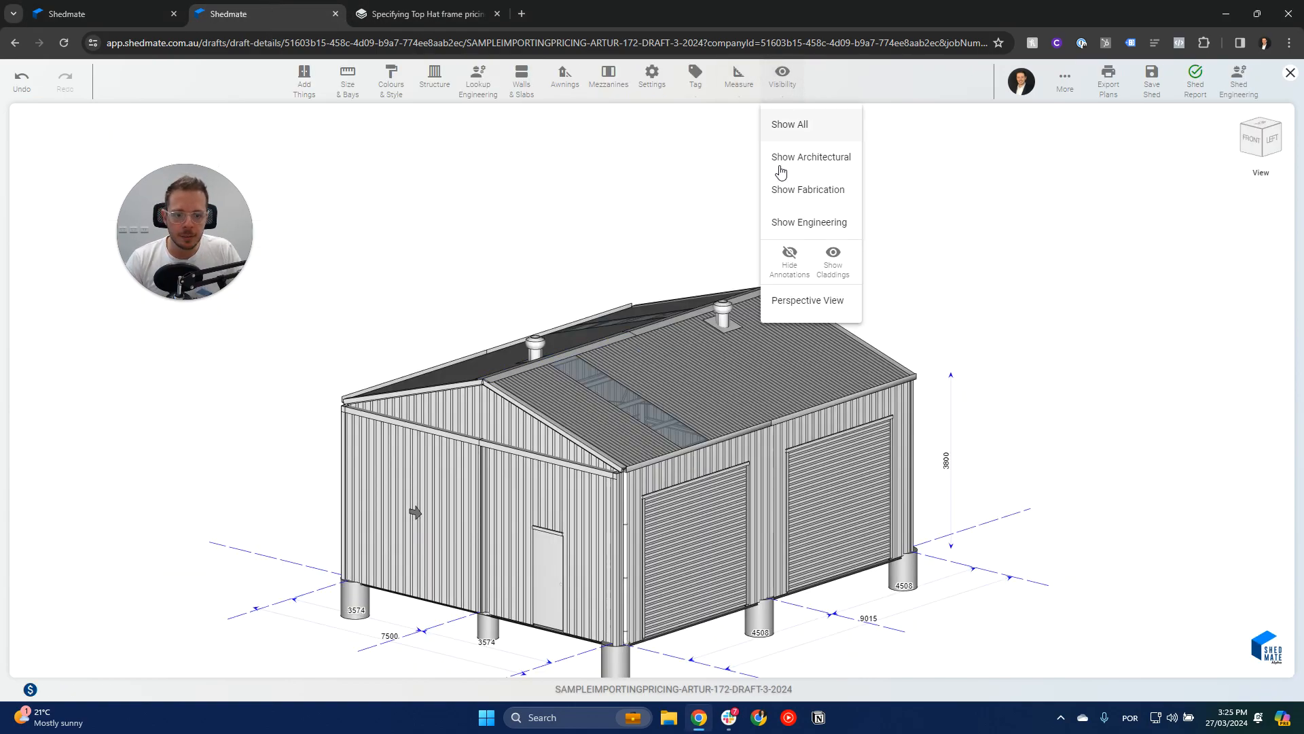
left_click(835, 259)
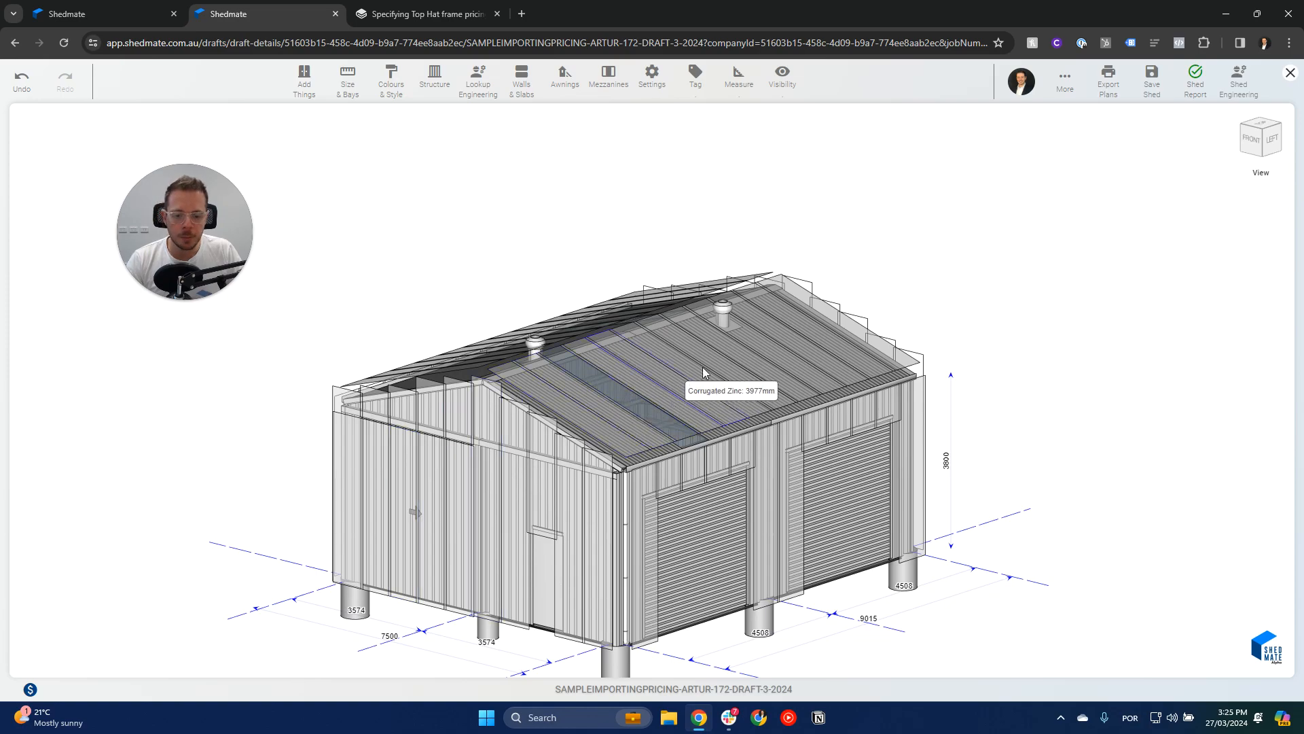
Step: Return to the pricing calculation and add a rule to Trimdek Zinc that sums the Length property
left_click(102, 14)
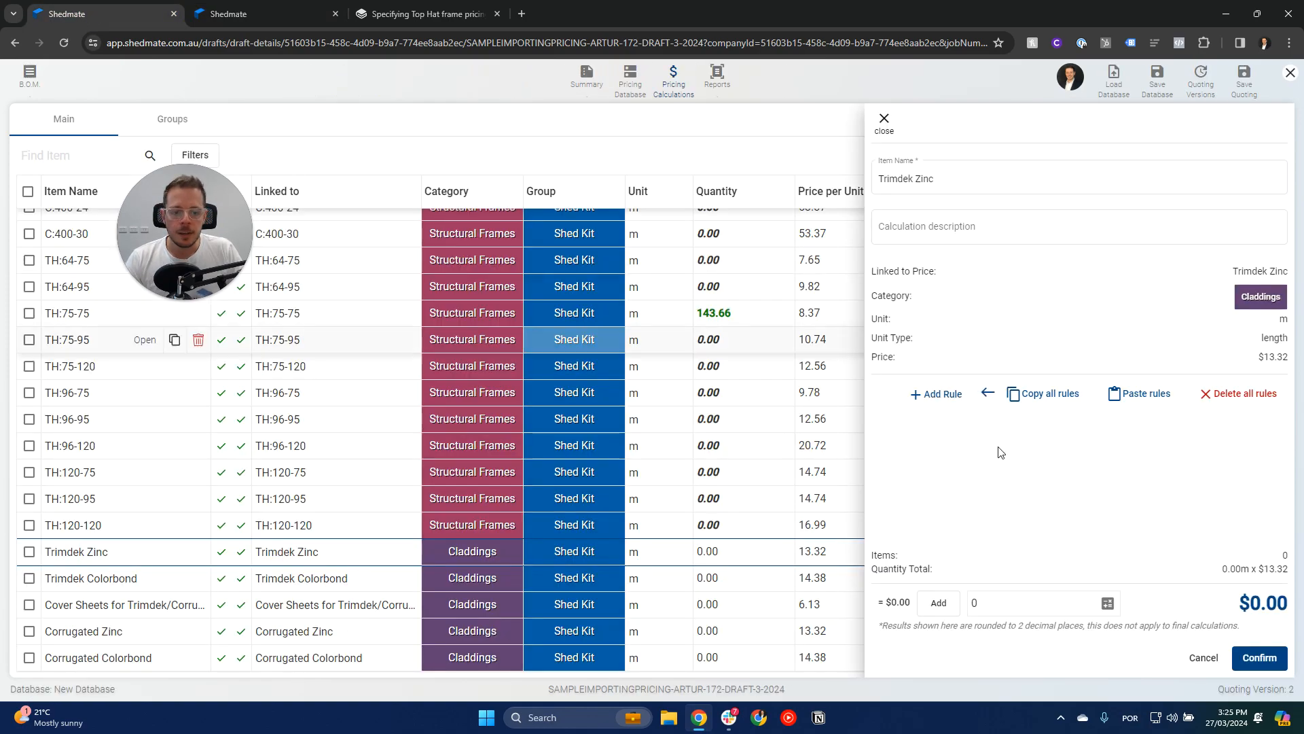
left_click(942, 395)
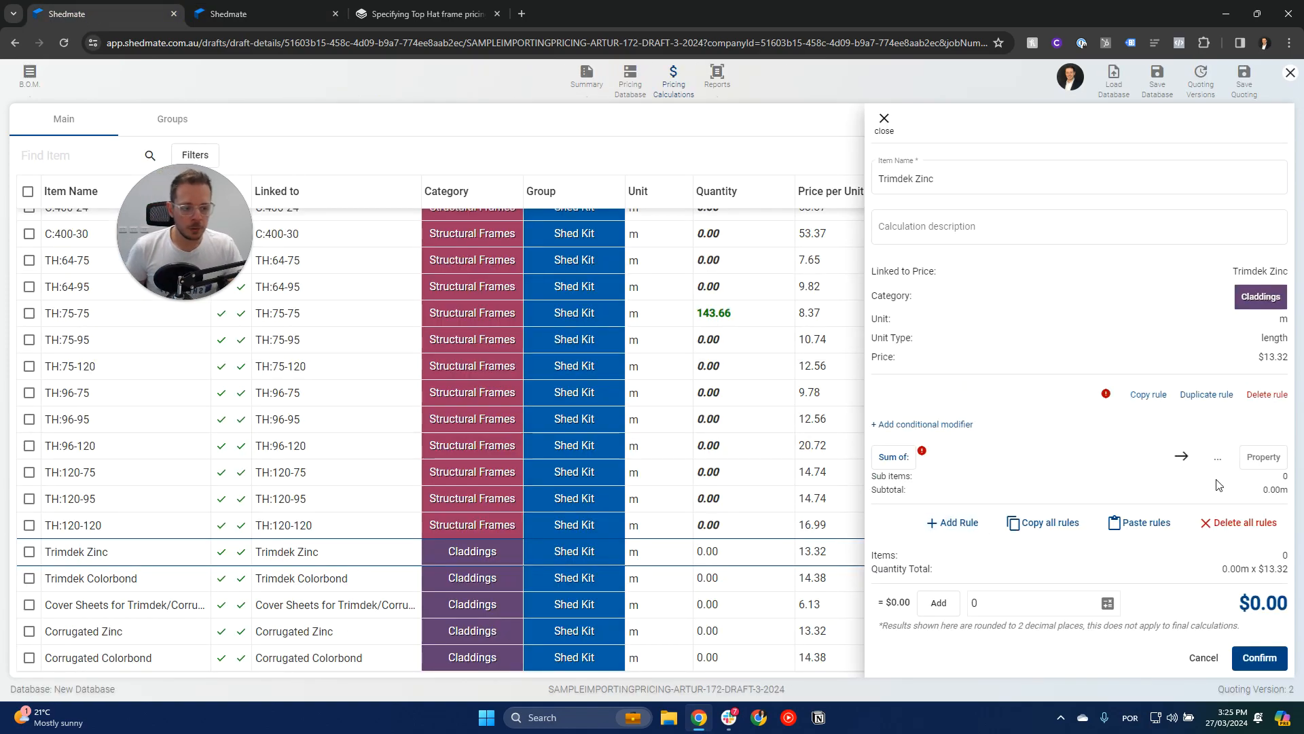
left_click(1262, 458)
left_click(1251, 490)
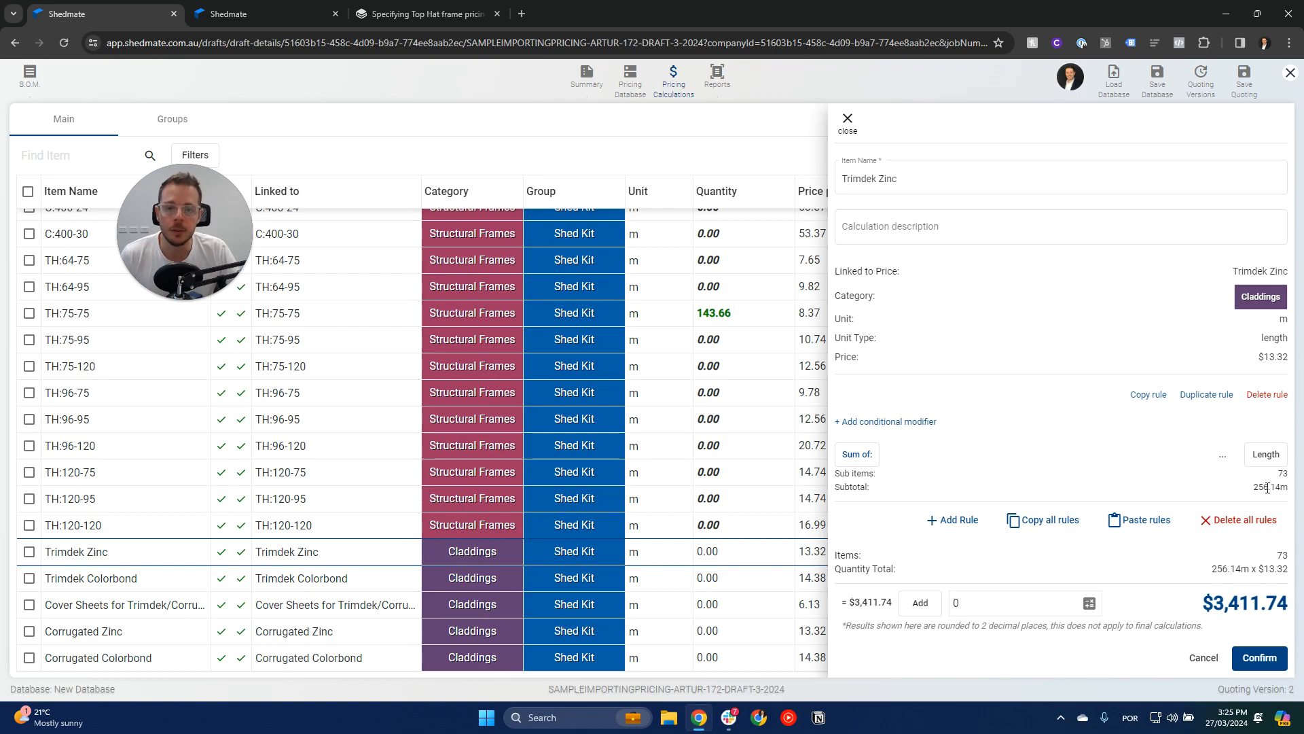
Step: Add a conditional modifier to the Trimdek Zinc rule using Sub category with Equals, and view the available values
left_click(866, 422)
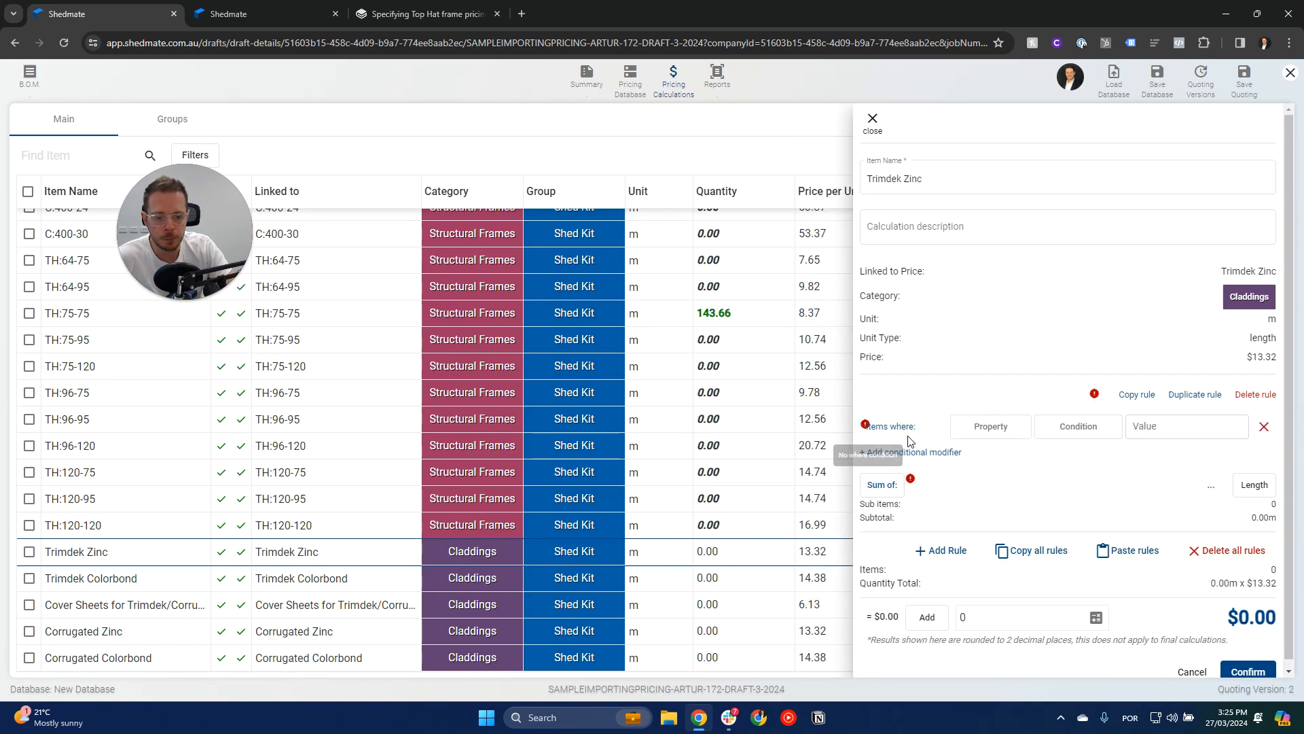
left_click(1022, 427)
left_click(990, 462)
left_click(1090, 426)
left_click(1072, 102)
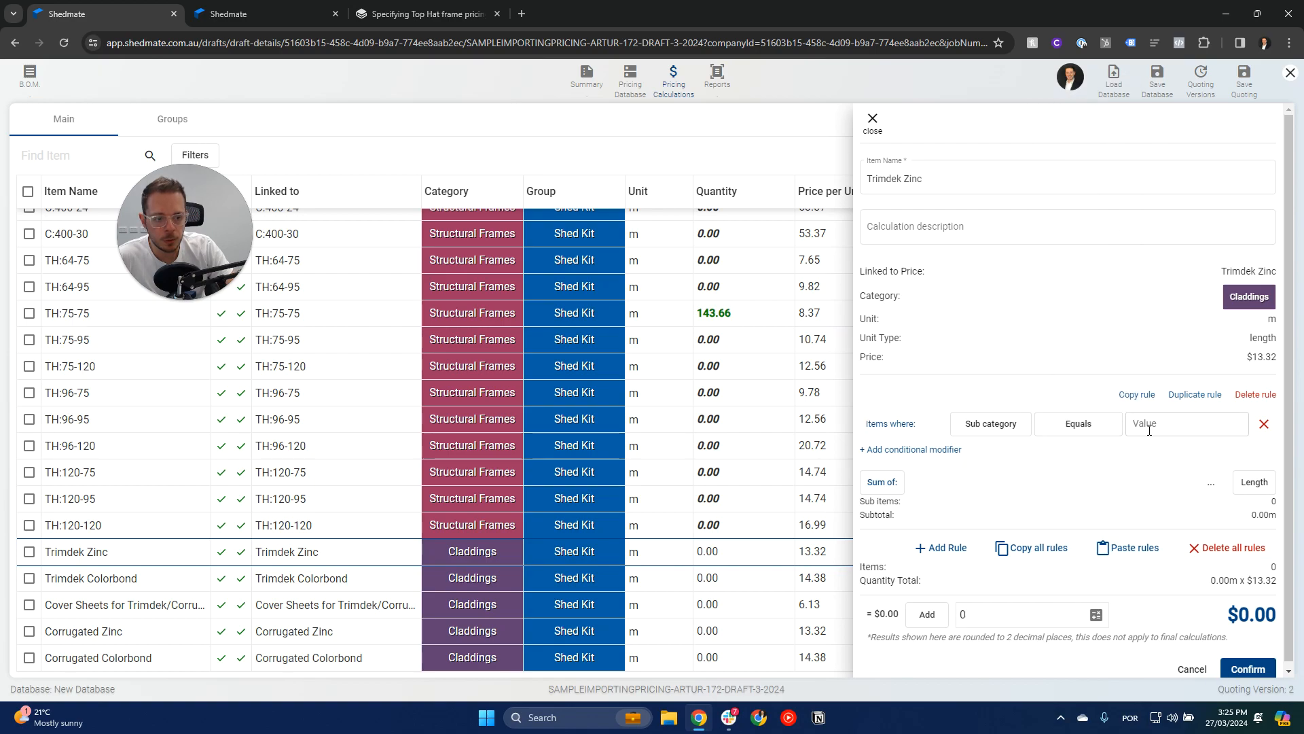
left_click(1186, 424)
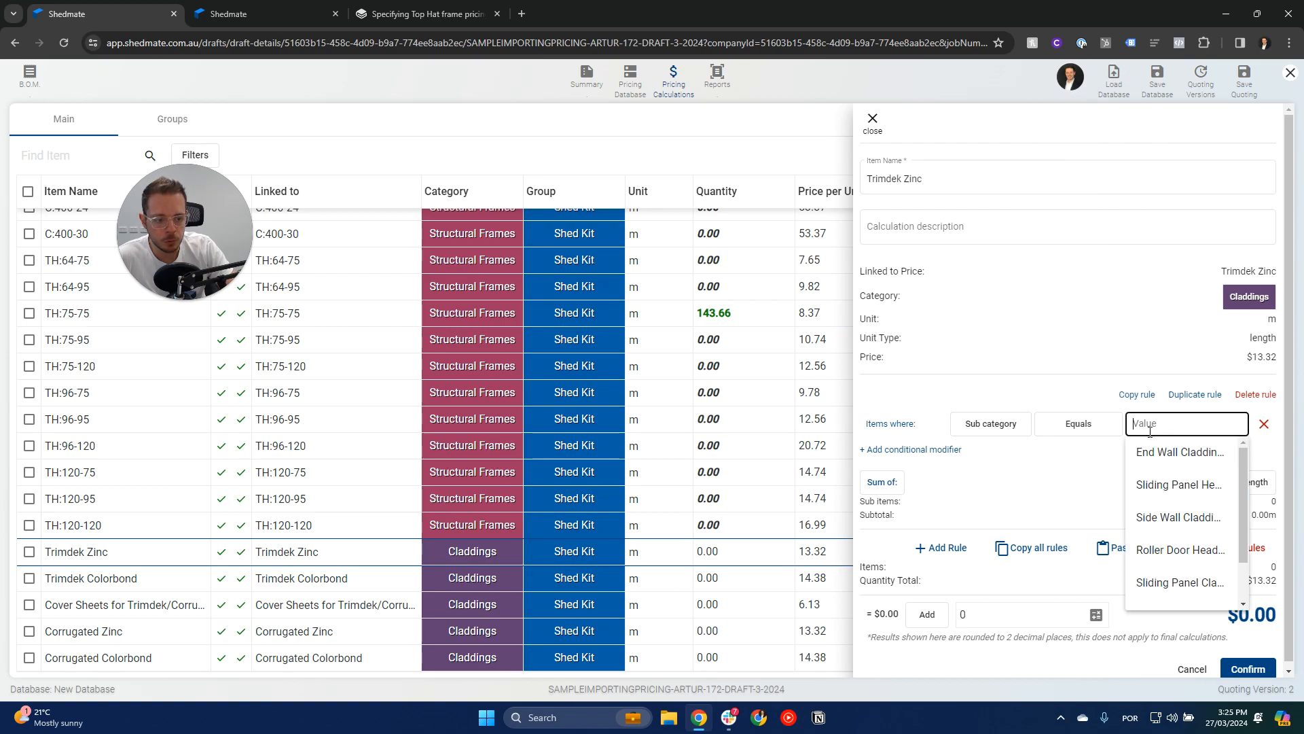
Step: Set the conditional modifier to match items whose Name equals Trimdek
left_click(980, 425)
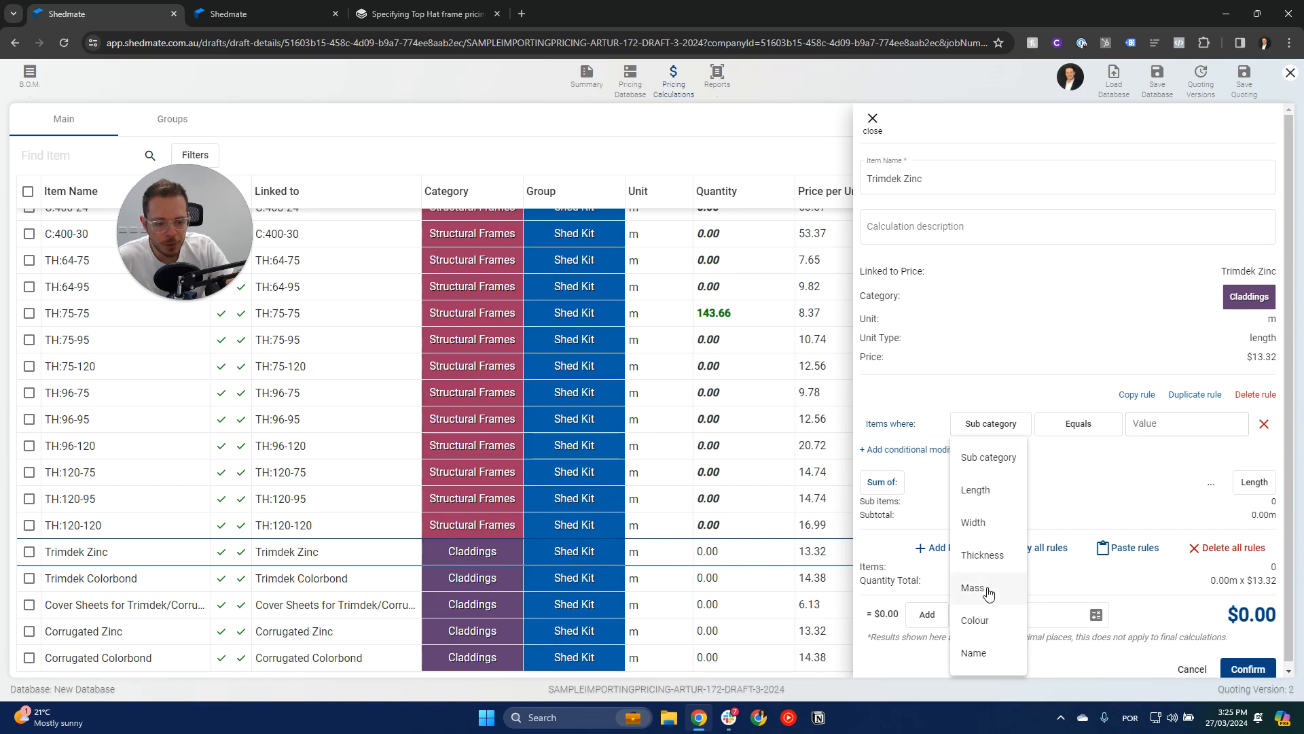
left_click(984, 622)
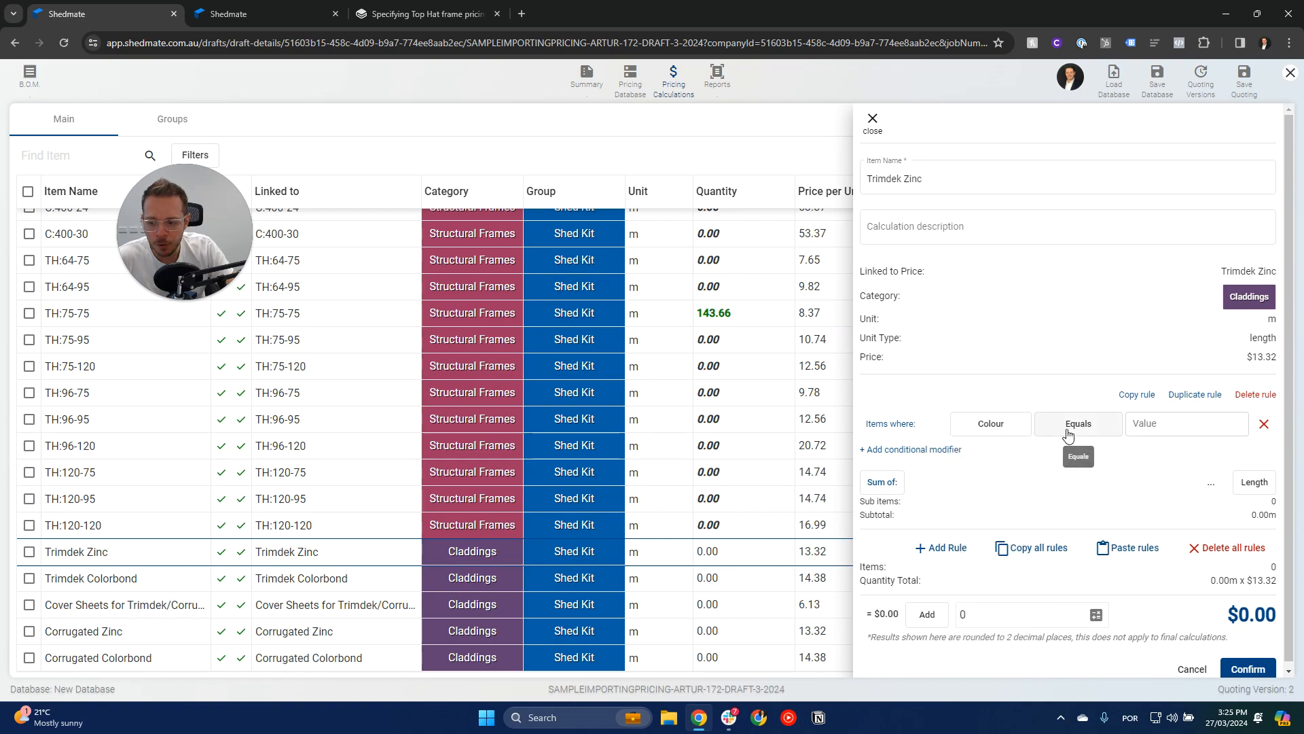
left_click(1009, 427)
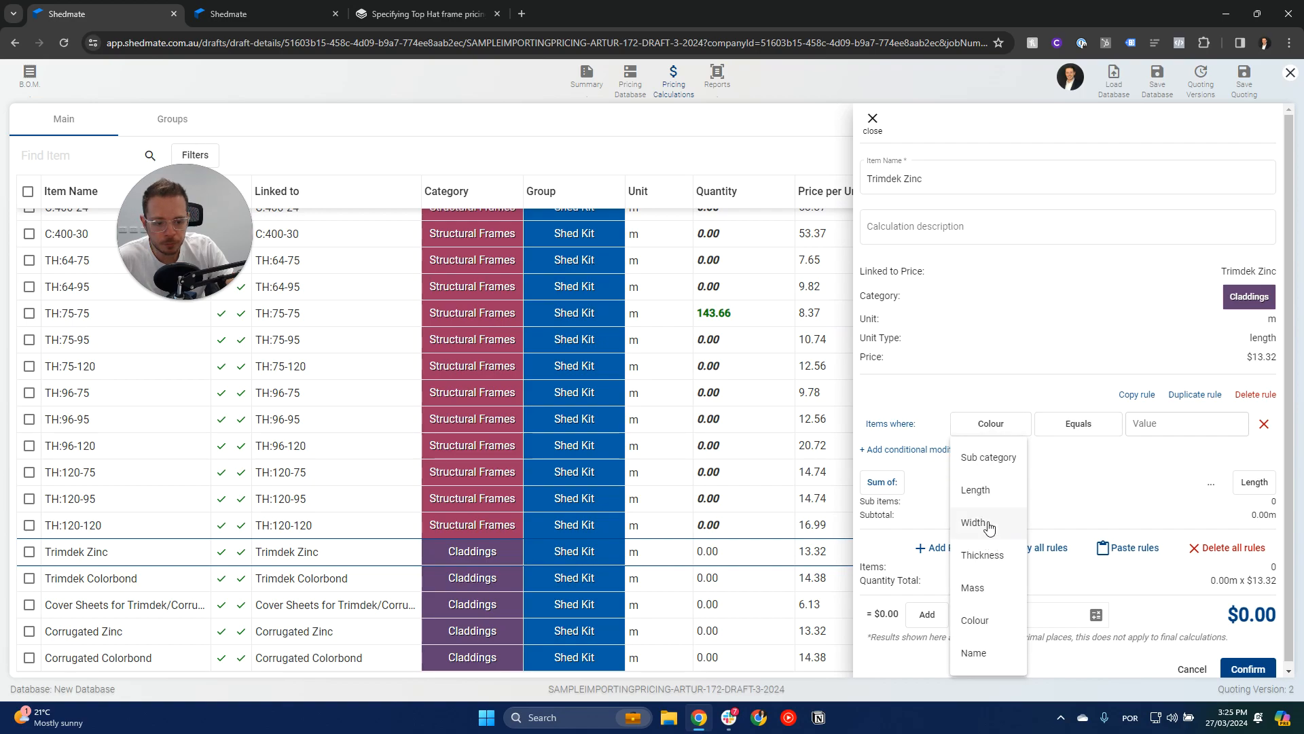
left_click(974, 653)
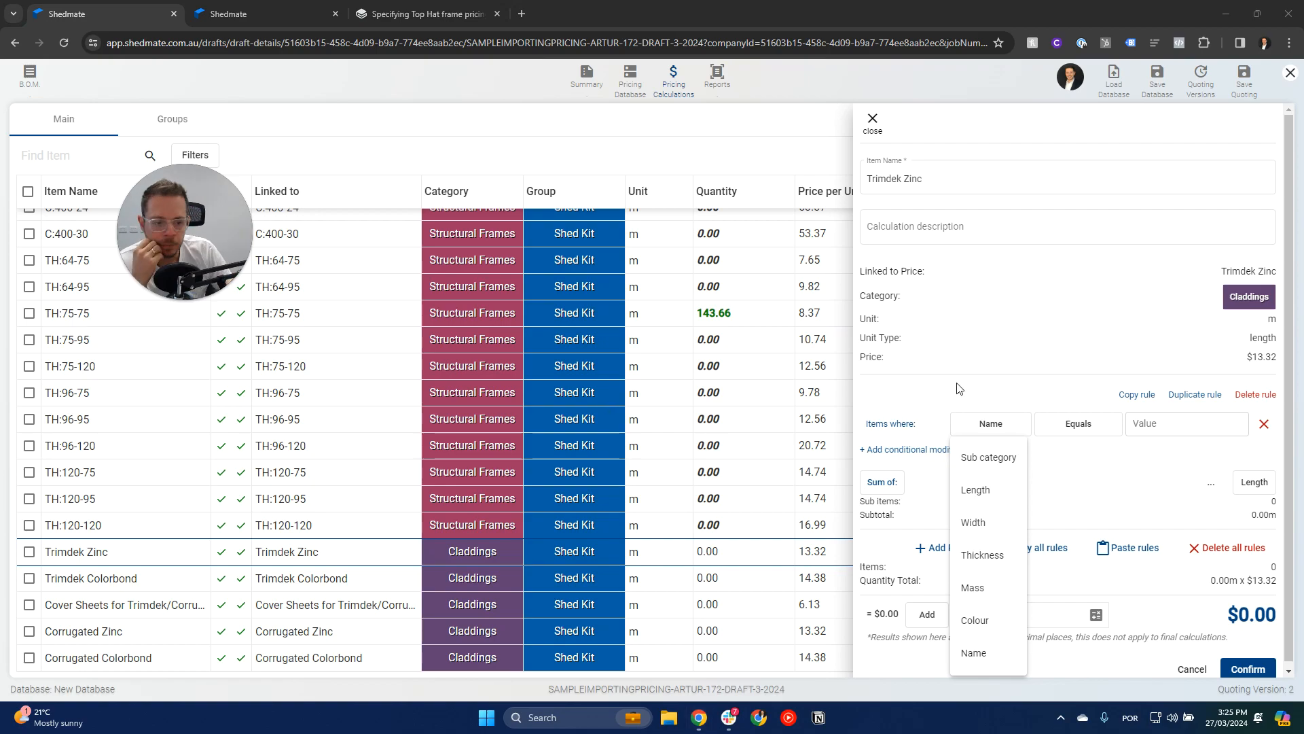
left_click(1002, 426)
left_click(974, 649)
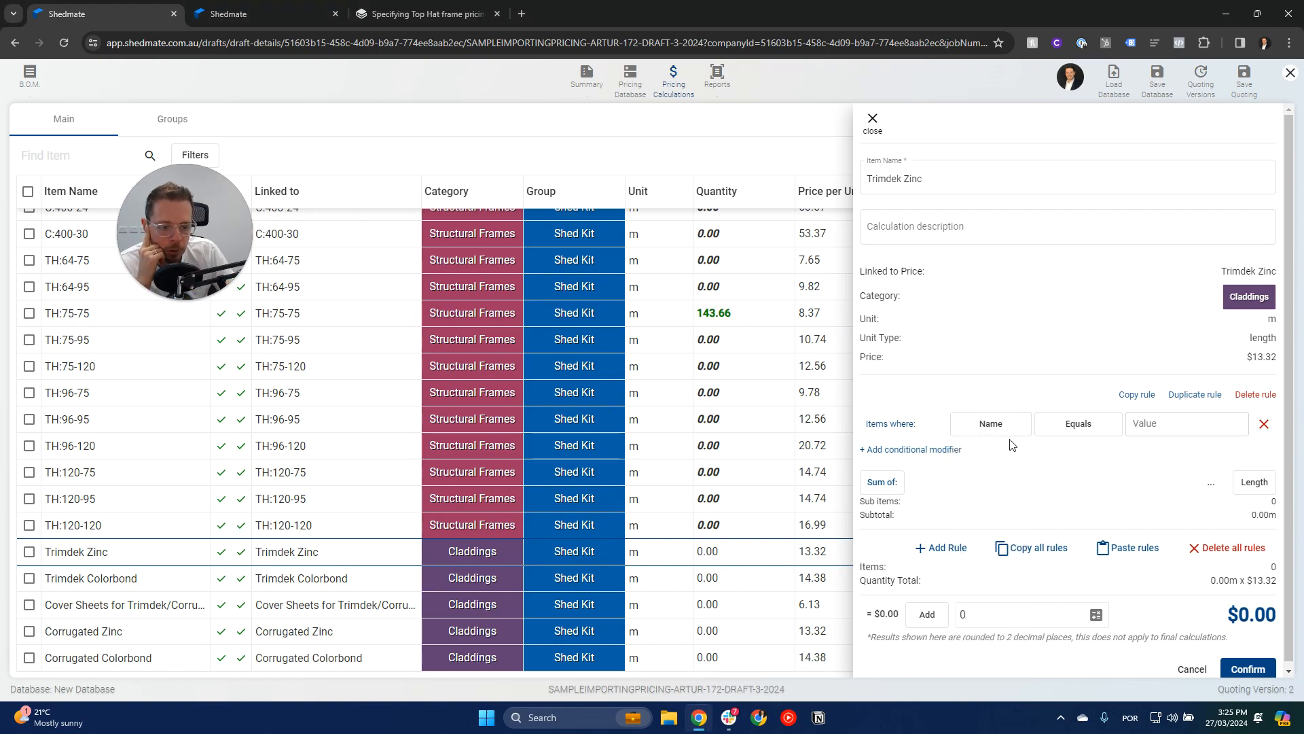
left_click(1160, 425)
left_click(1156, 453)
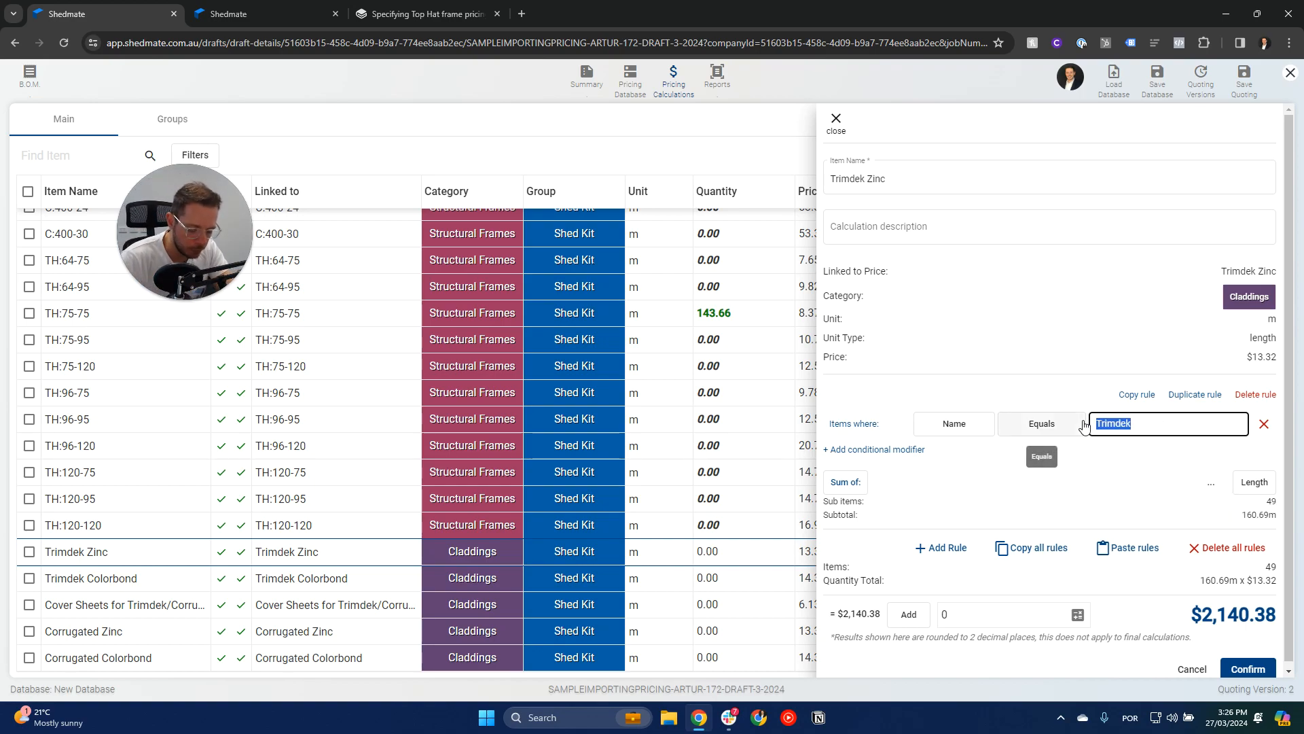
Step: Try Corrugated as the Name condition's value and set it back to Trimdek
left_click(1143, 425)
left_click(1118, 484)
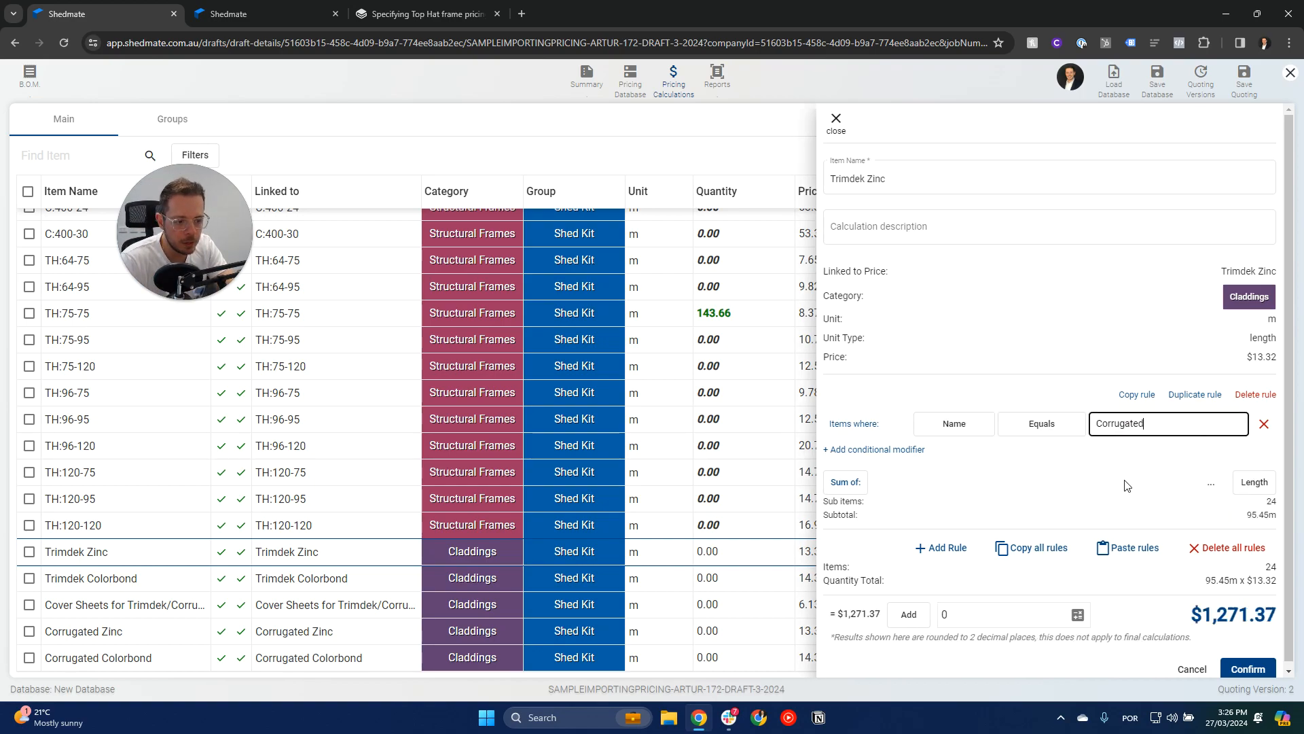
left_click(1119, 425)
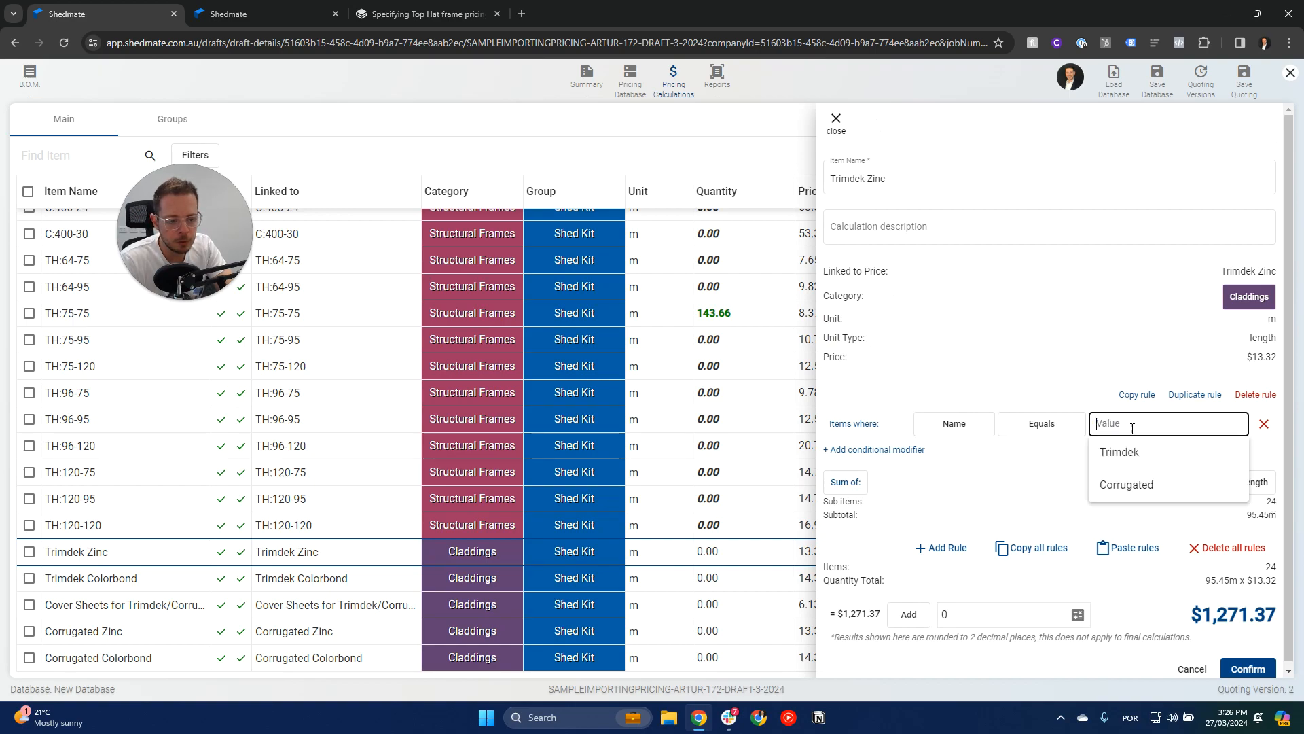
left_click(1133, 452)
Step: Add a second condition, Colour equals Zinc, to the Trimdek Zinc rule and confirm the calculation
left_click(913, 450)
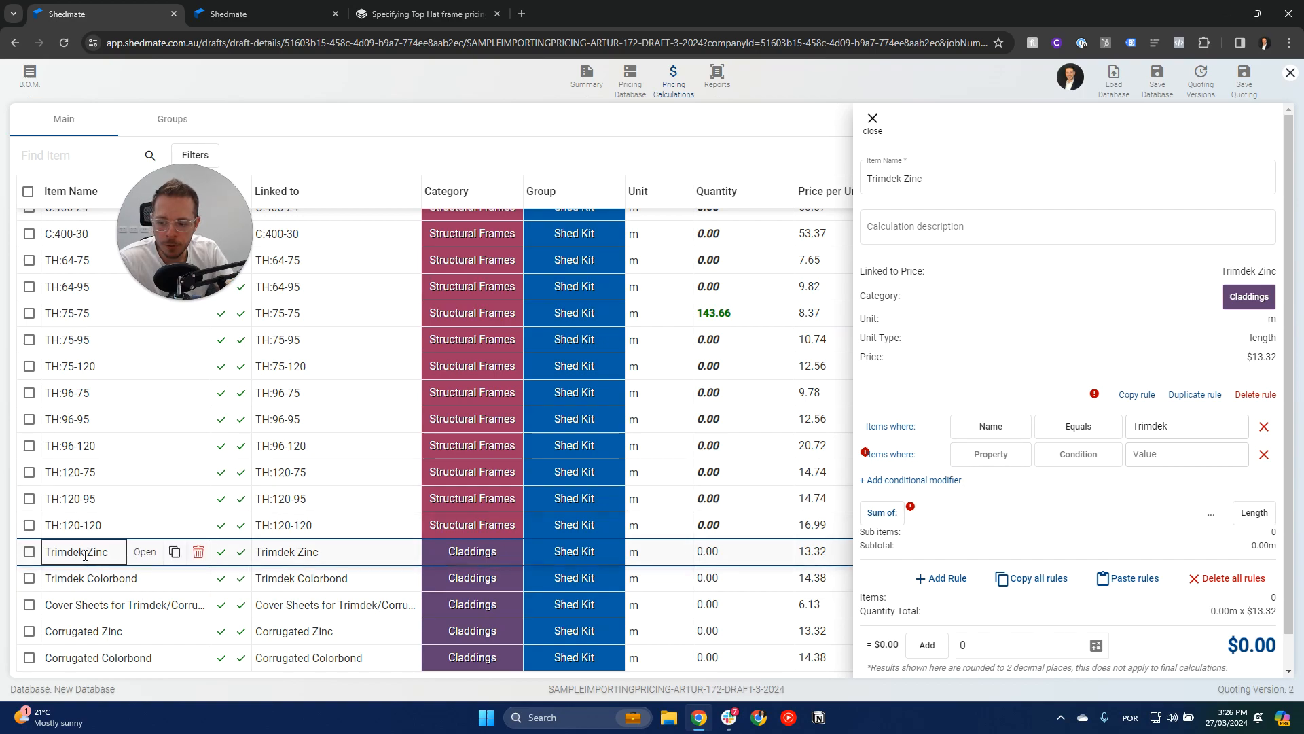
left_click(996, 462)
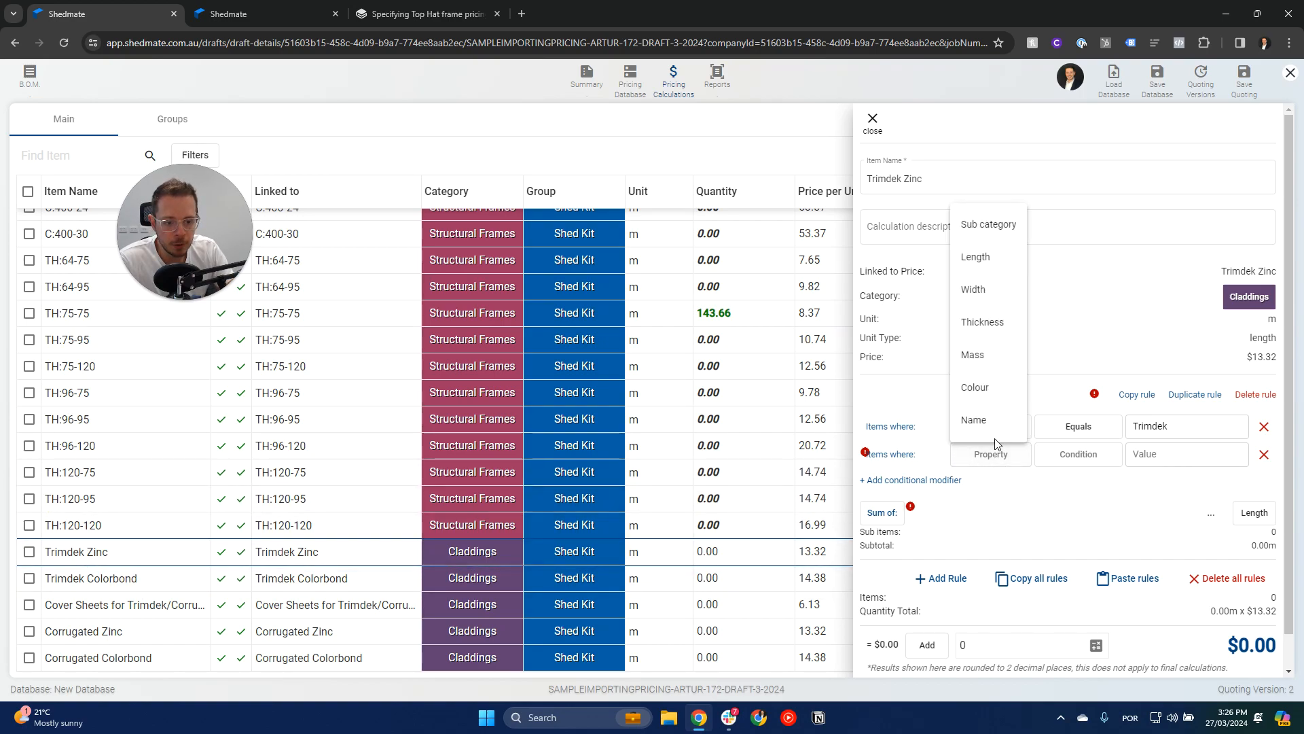
left_click(985, 389)
left_click(1076, 455)
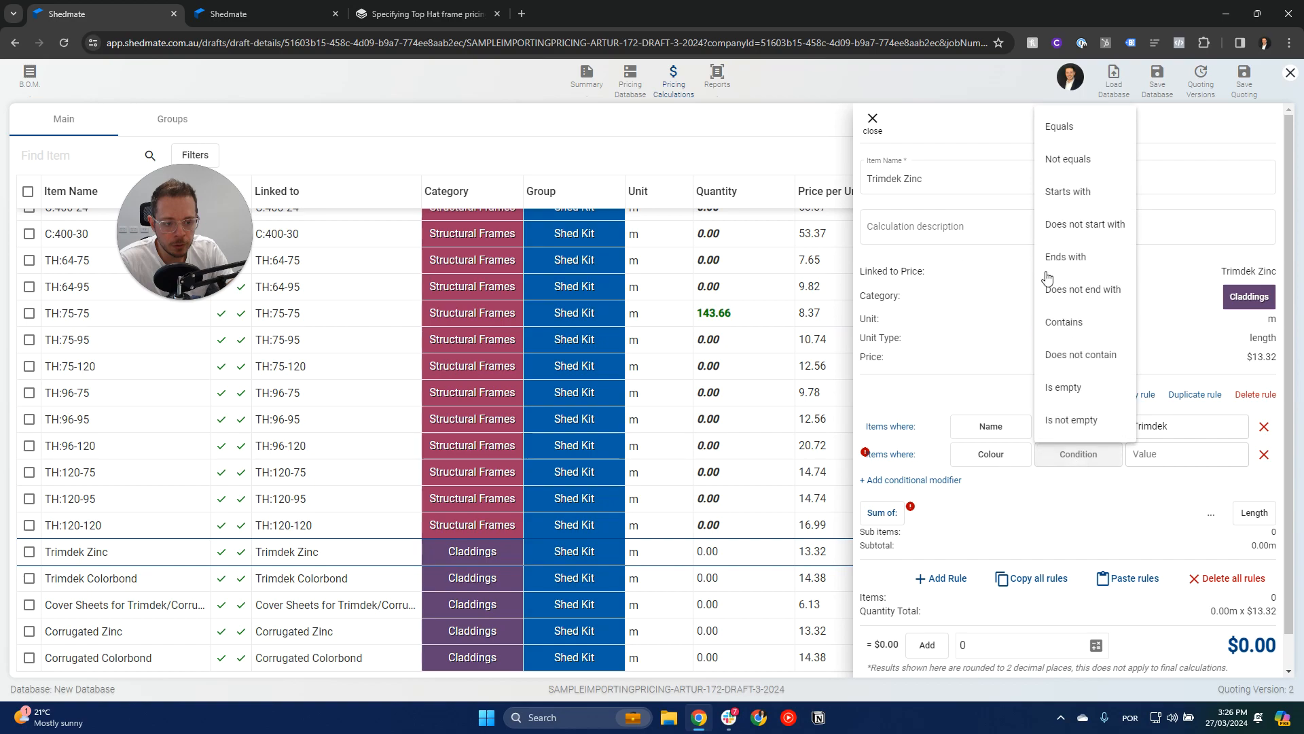
left_click(1060, 127)
left_click(1155, 453)
type("Zinc")
left_click(1153, 482)
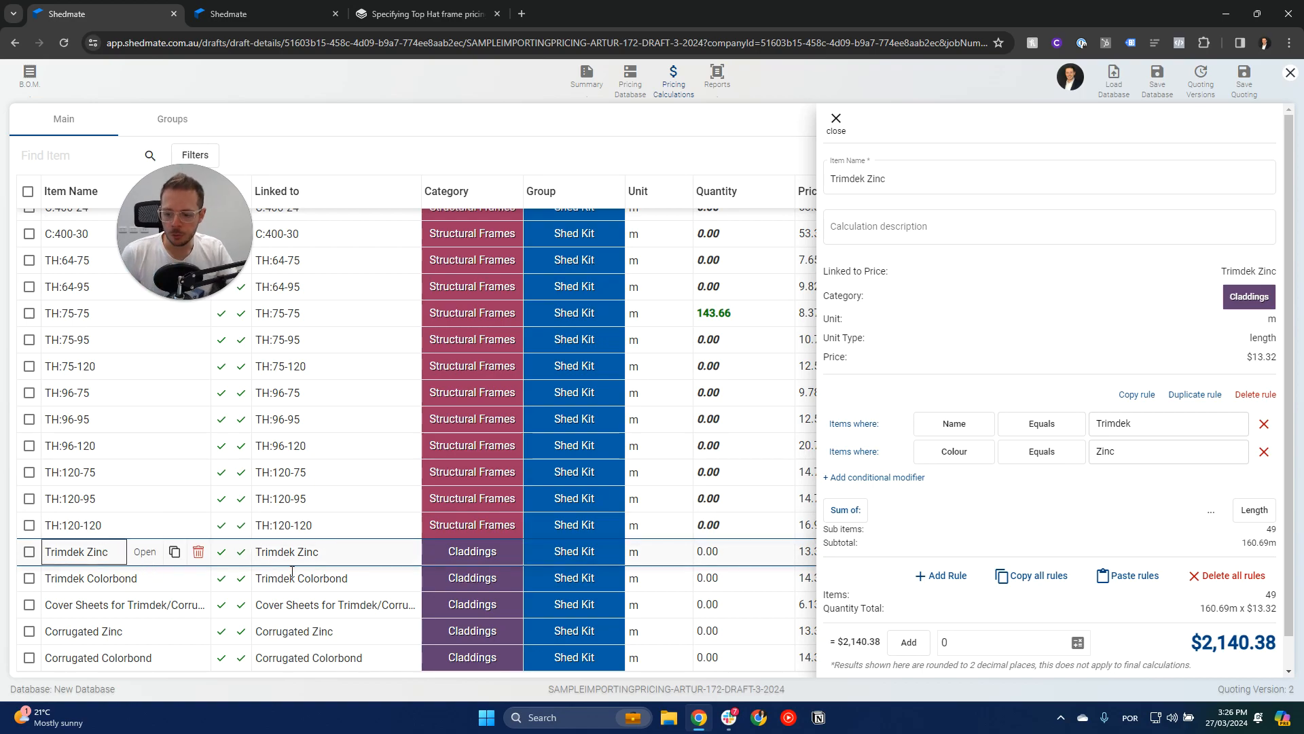
scroll(1141, 612, "down", 1)
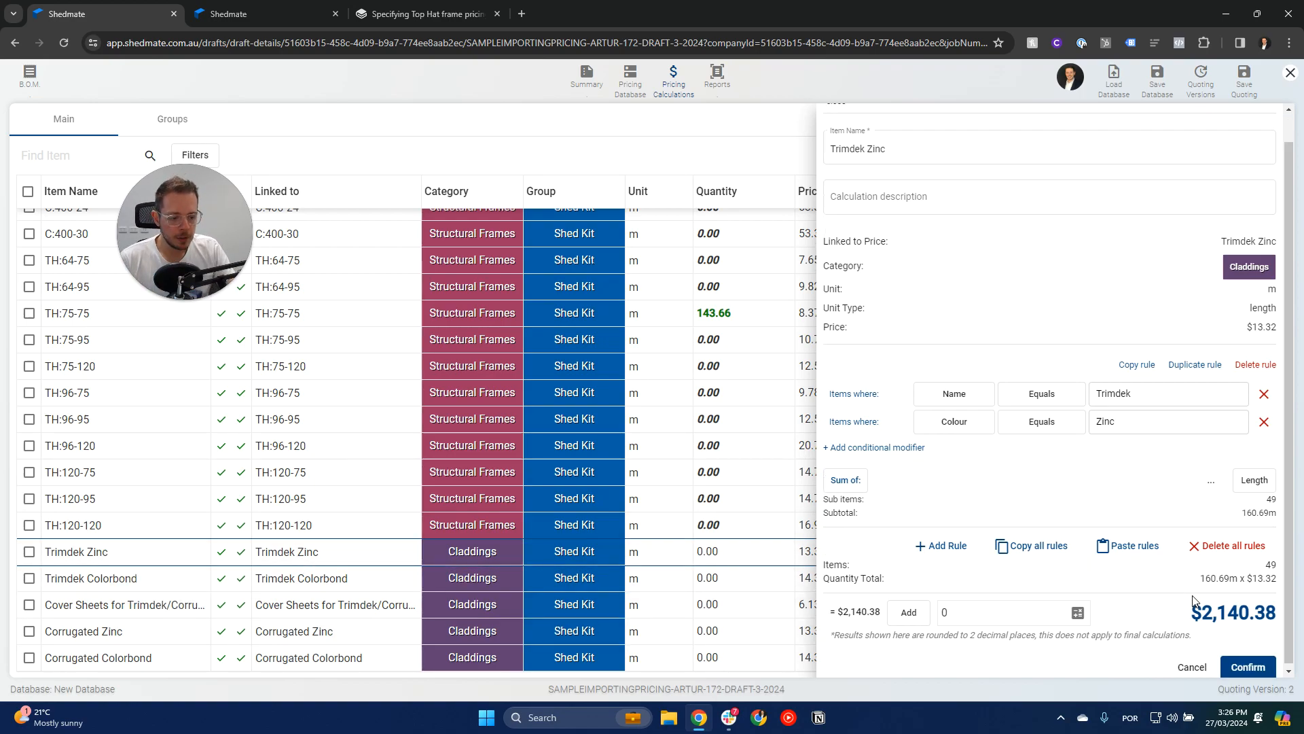
left_click(1243, 665)
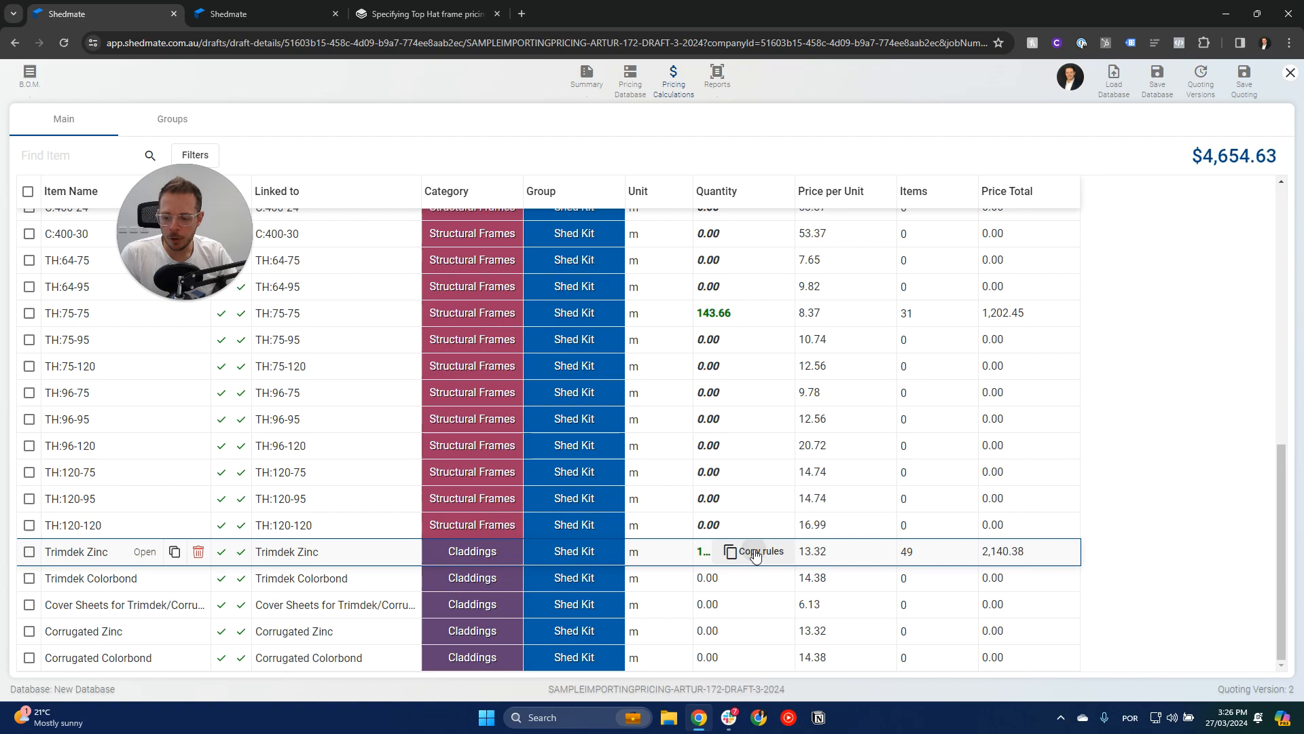
Step: Copy the Trimdek Zinc rules and paste them into the Trimdek Colorbond calculation
left_click(756, 552)
left_click(145, 578)
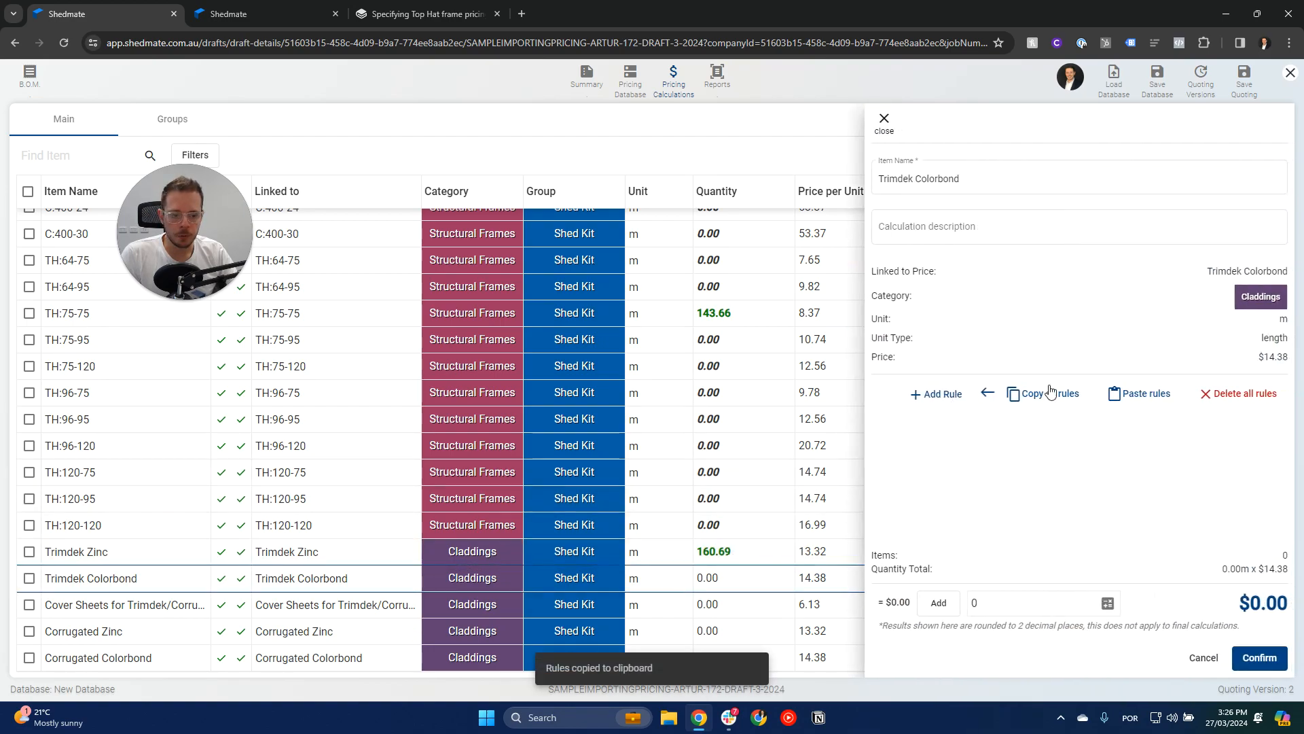
left_click(1132, 399)
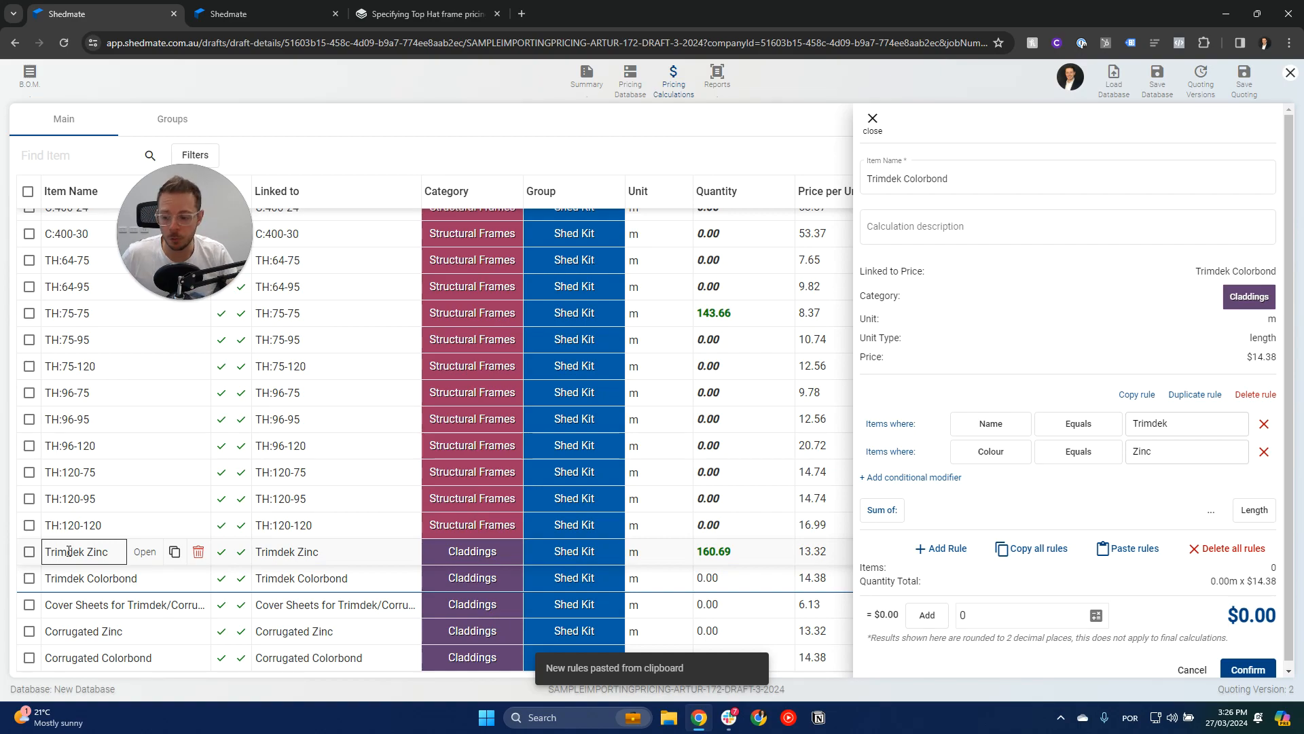
Step: Change the Trimdek Colorbond rule's Colour condition to Not equals Zinc and confirm the calculation
left_click(1084, 453)
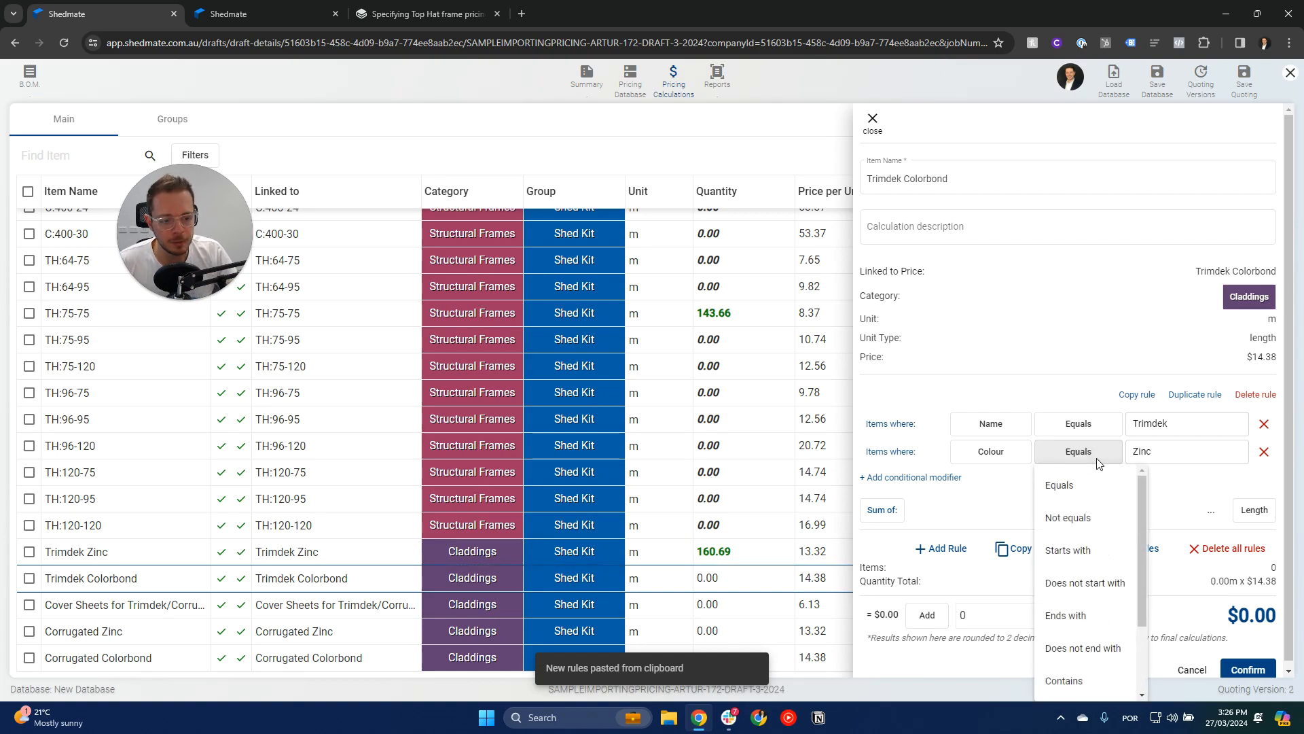
scroll(1083, 642, "down", 2)
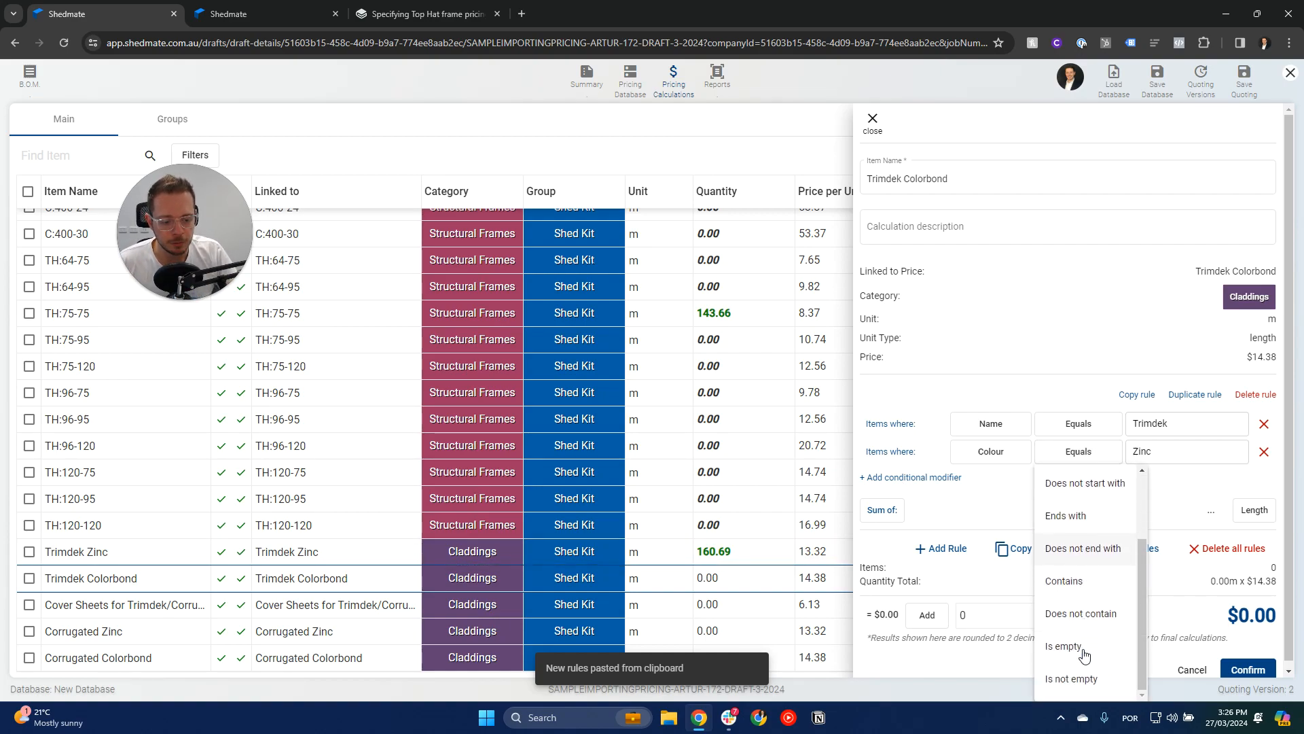
scroll(1083, 646, "up", 3)
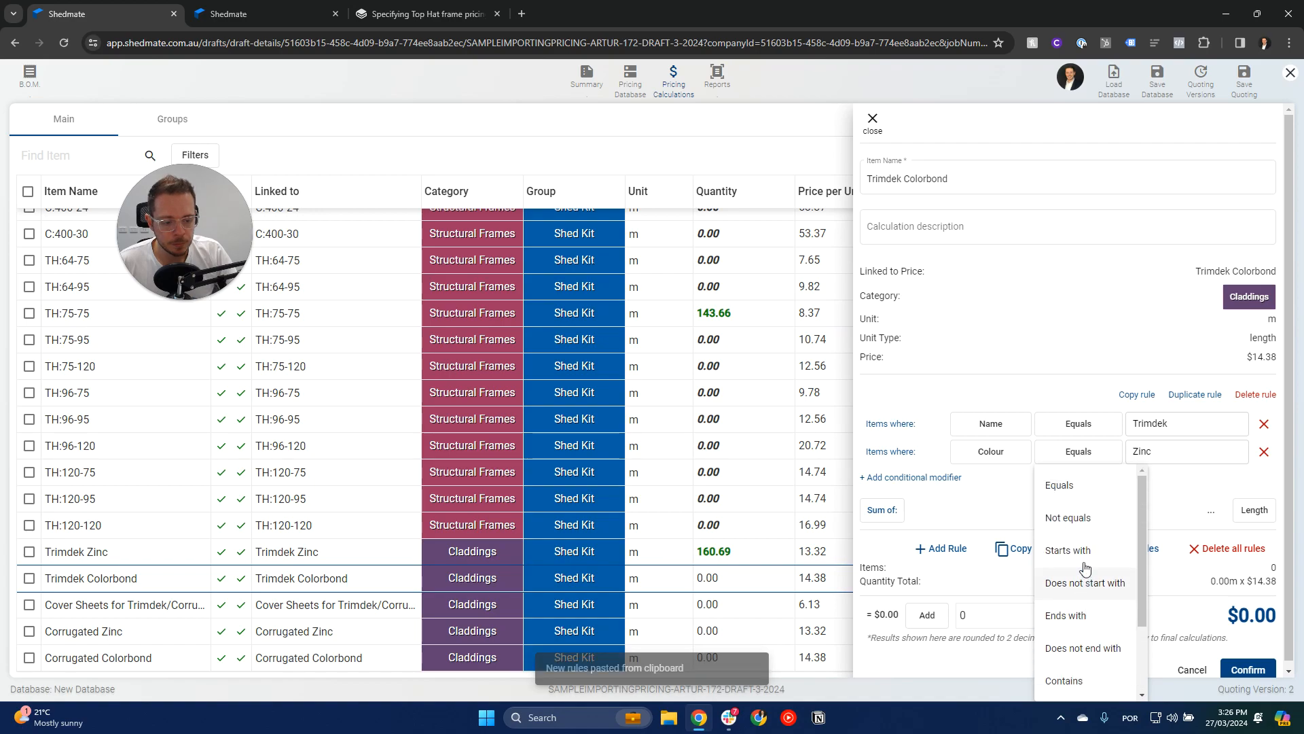
left_click(1077, 525)
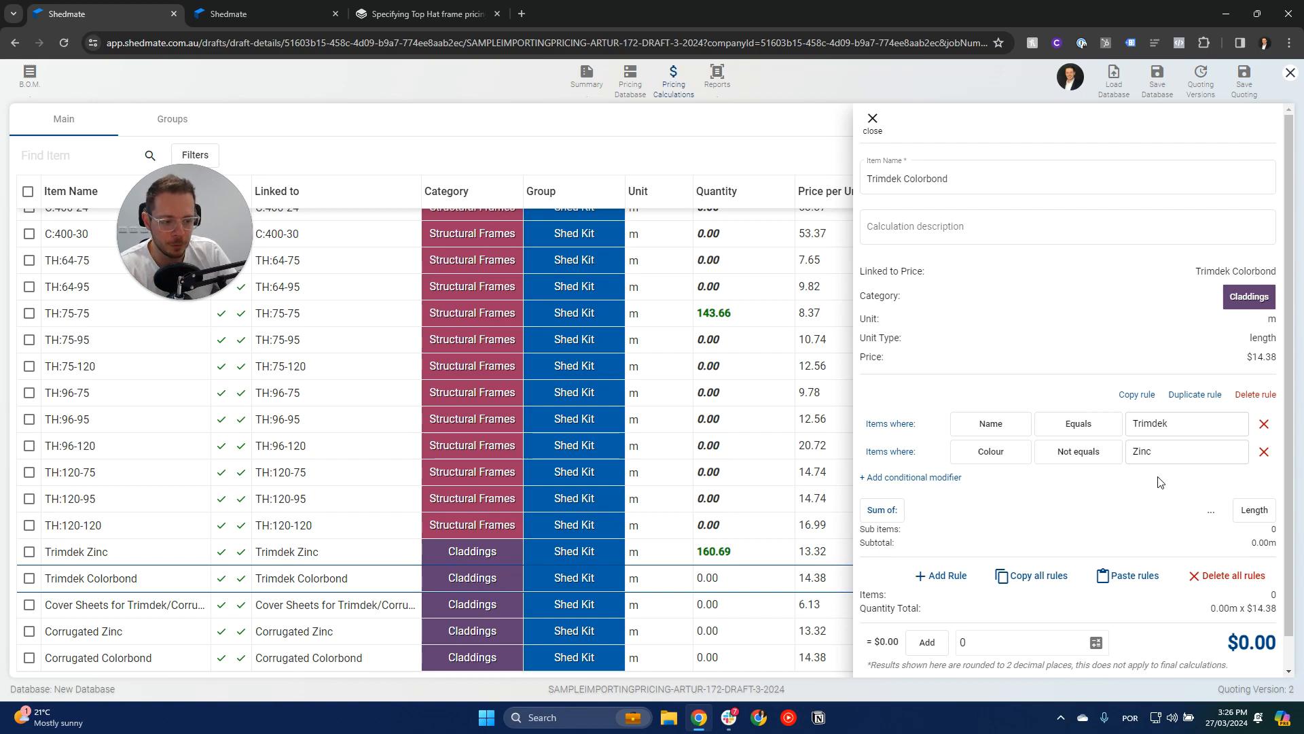
scroll(1160, 482, "down", 1)
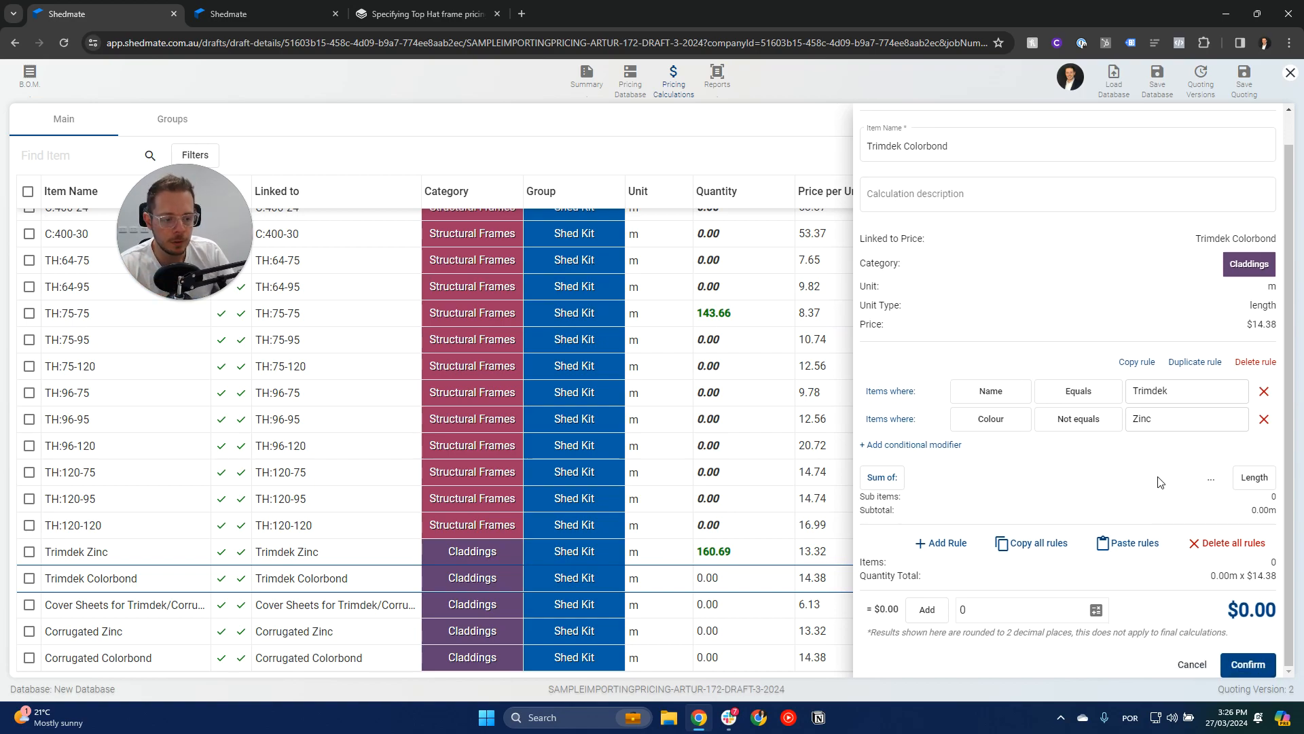
left_click(1246, 664)
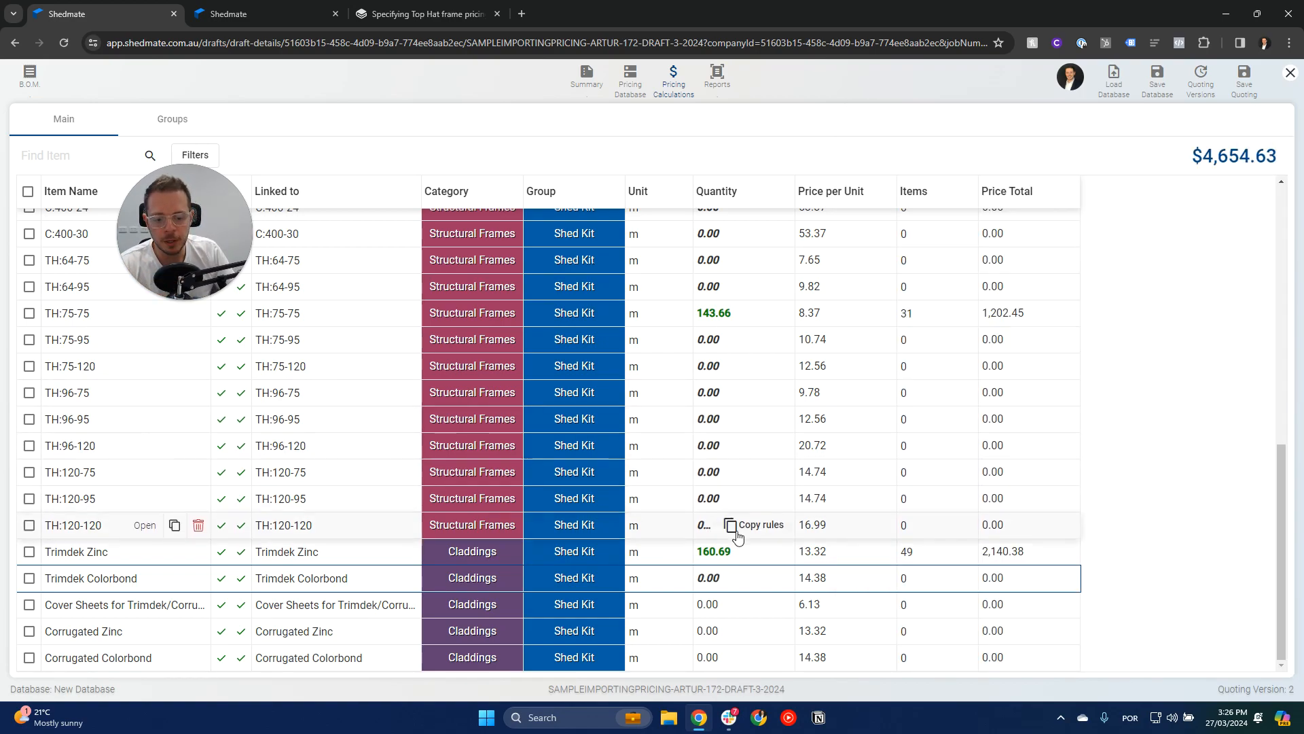
Step: Switch to the shed model and set its visibility to Show All
left_click(251, 14)
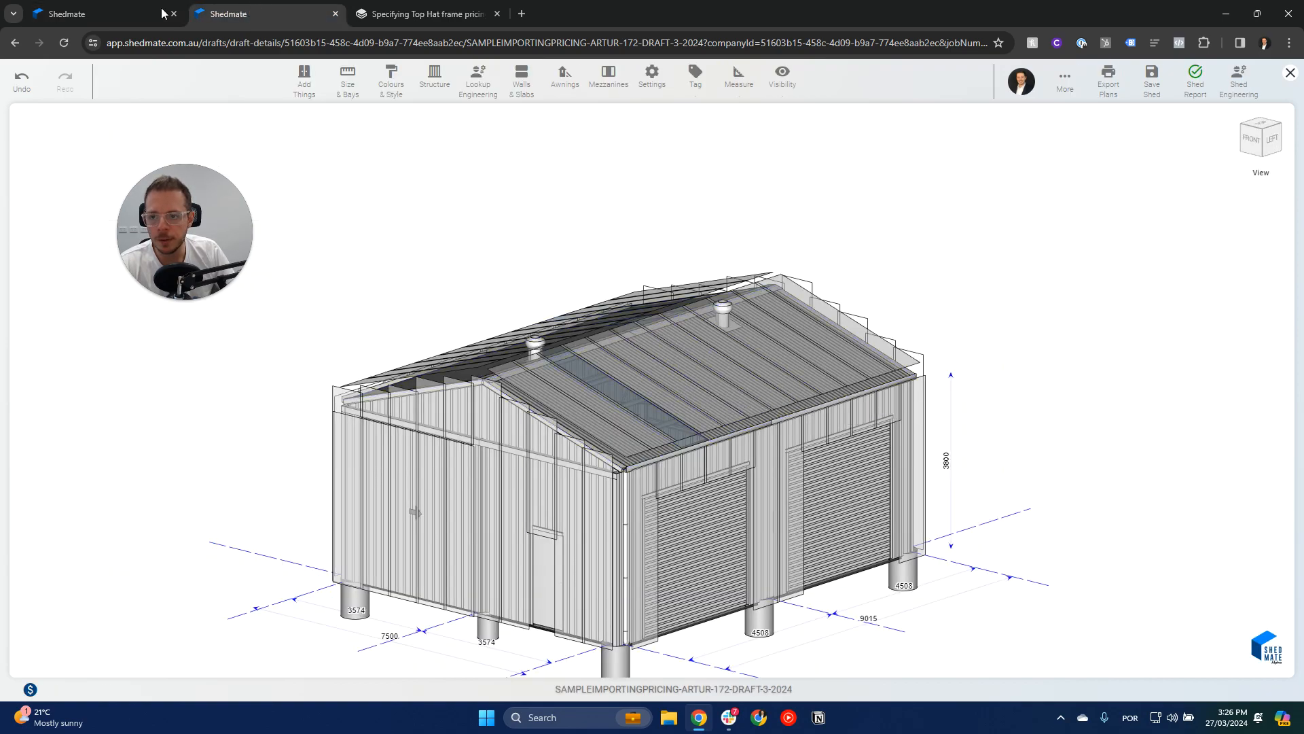
left_click(102, 13)
left_click(286, 14)
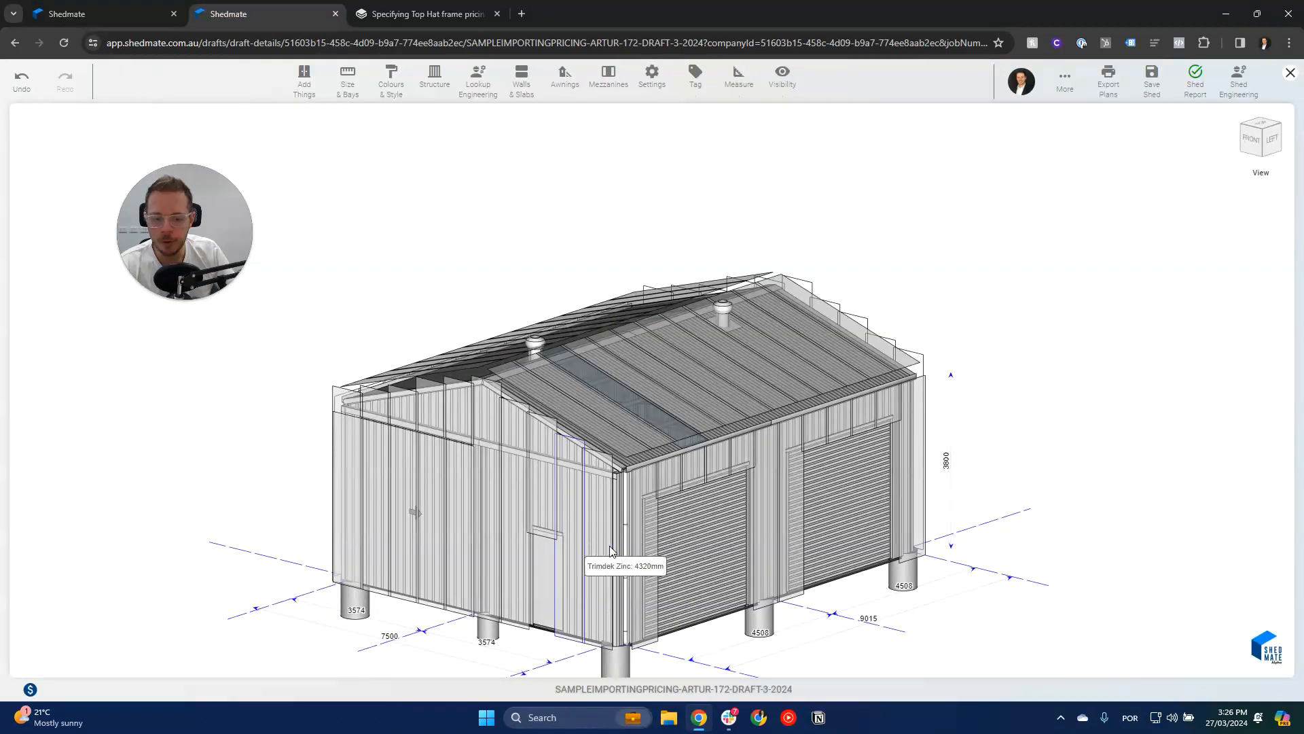
left_click(773, 82)
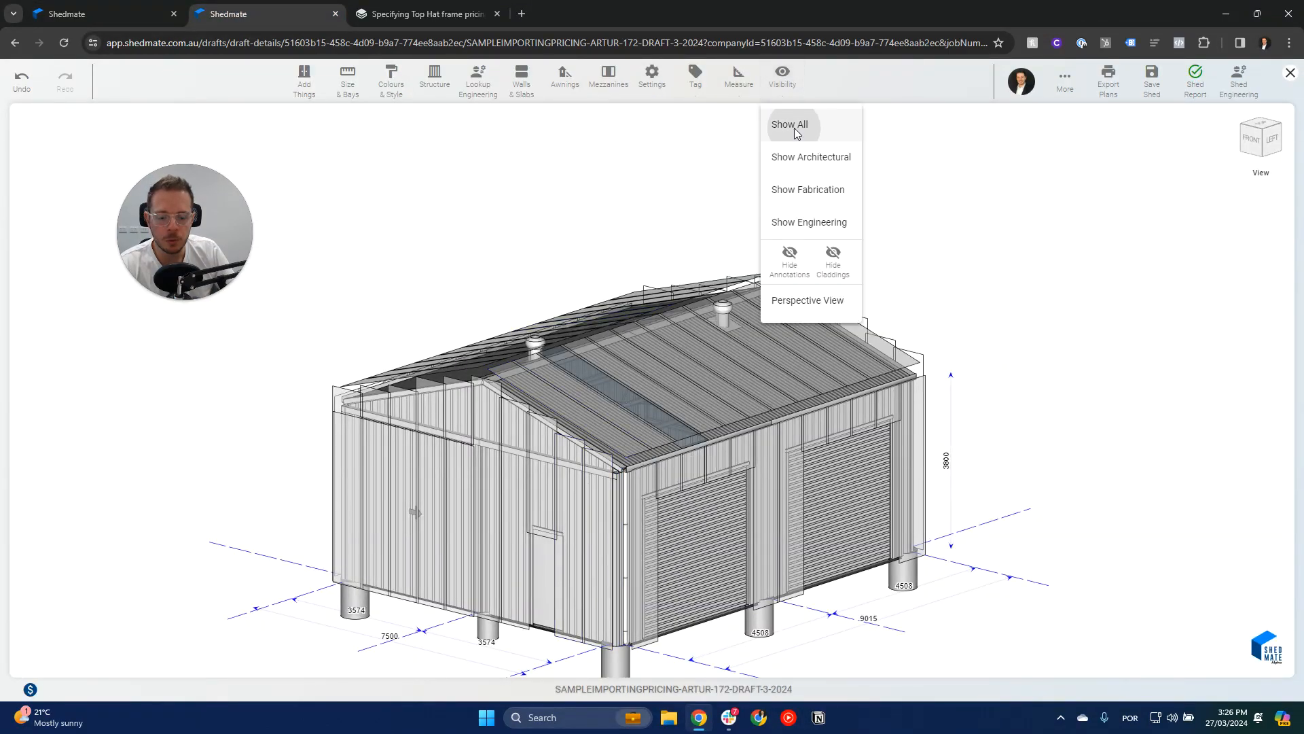
left_click(787, 123)
Step: Recolour only the side wall with the two roller doors to Wallaby, editing walls individually, and save the shed
left_click(771, 464)
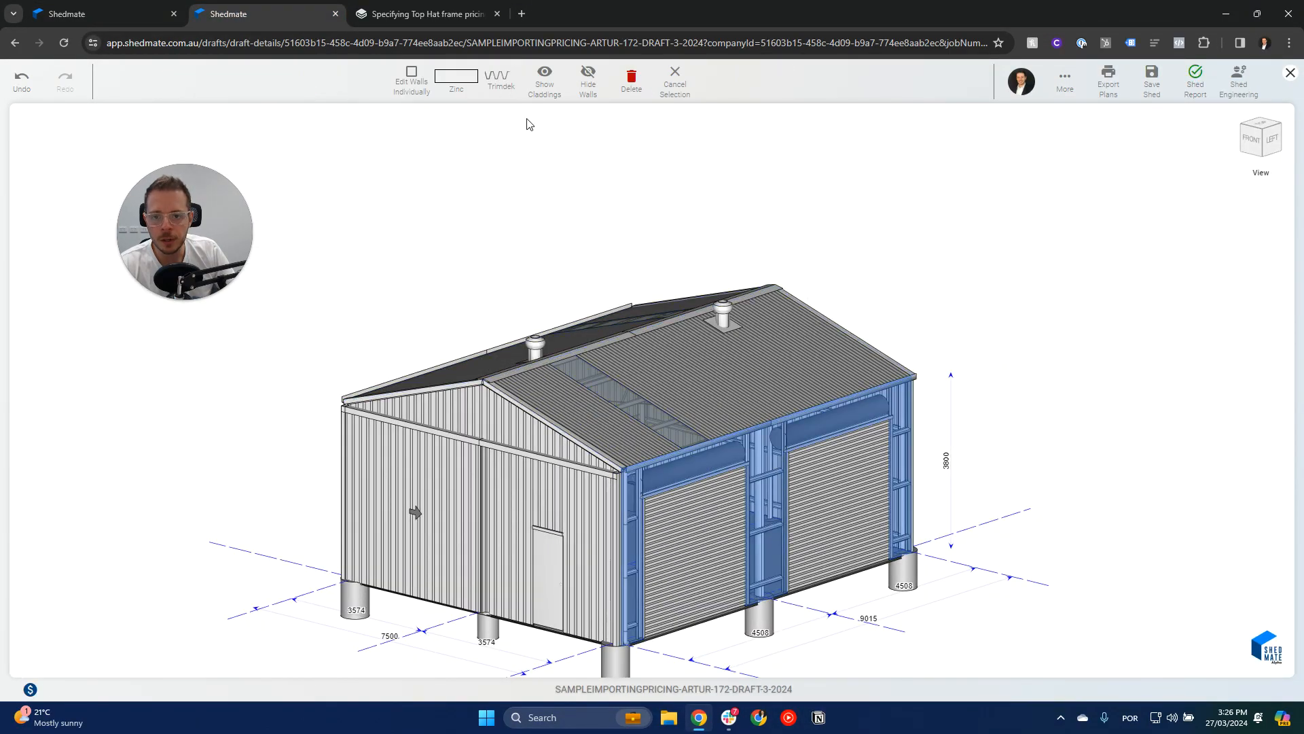
left_click(412, 76)
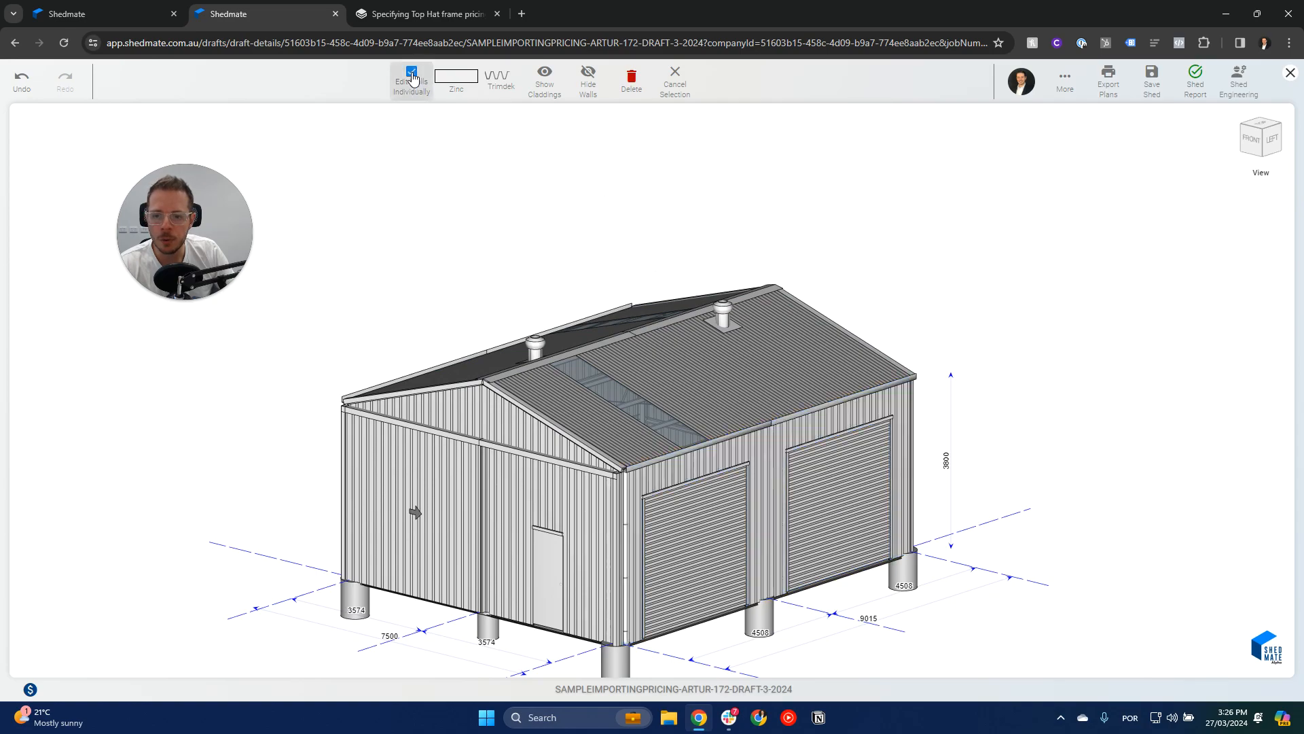
left_click(457, 83)
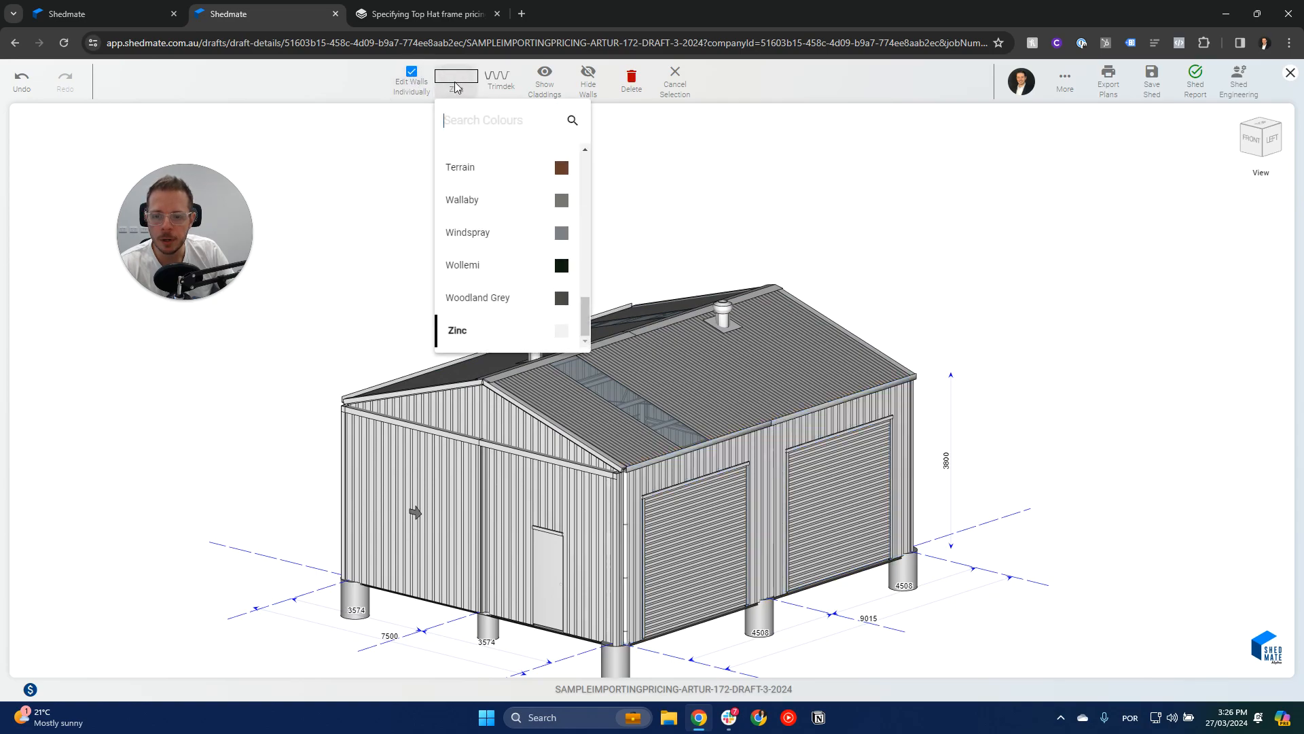
left_click(479, 201)
left_click(914, 243)
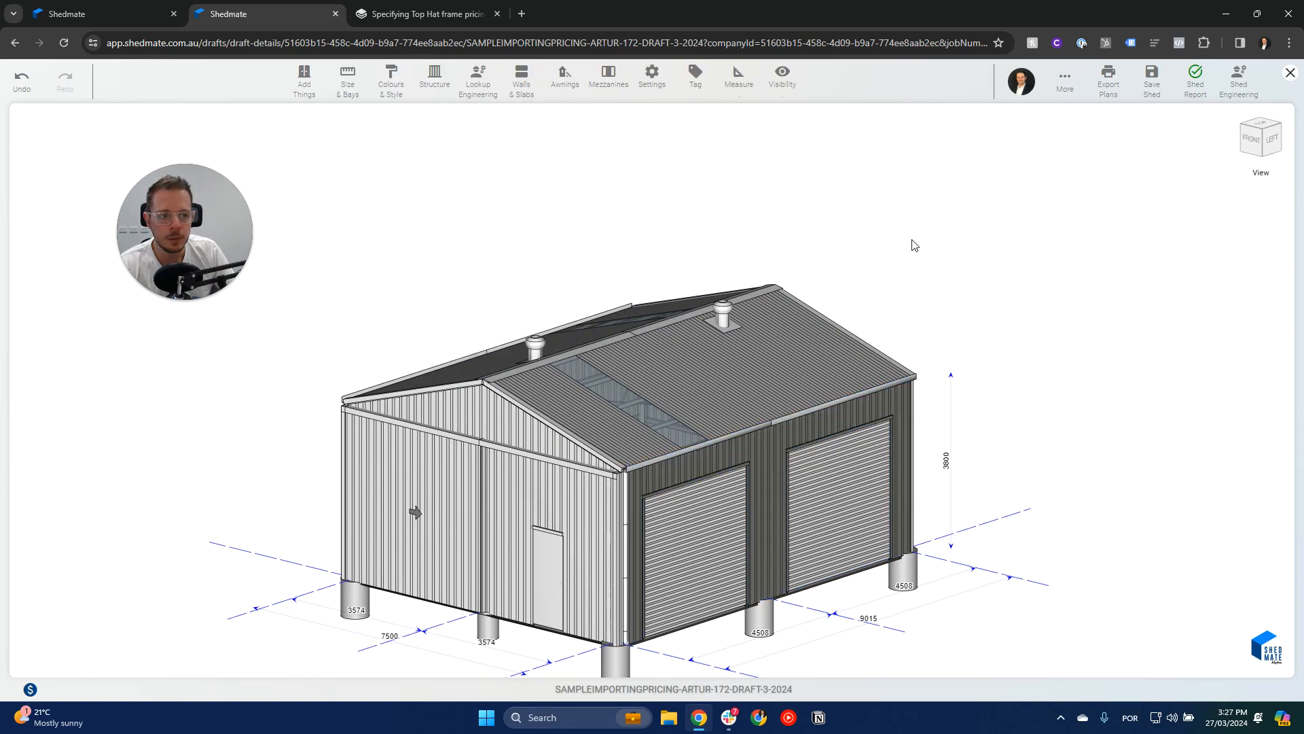
left_click(1152, 82)
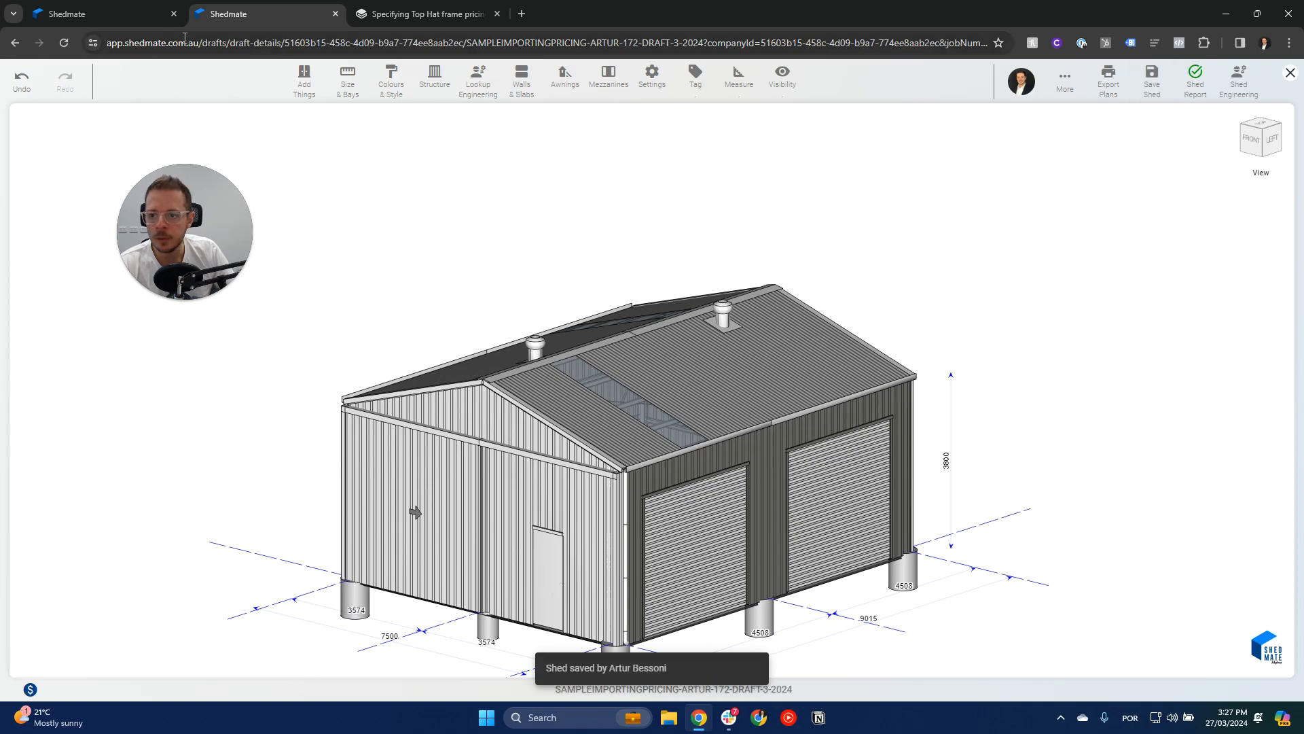
Step: Save the quoting, reload the pricing page and reopen the pricing calculations at the cladding items
left_click(121, 15)
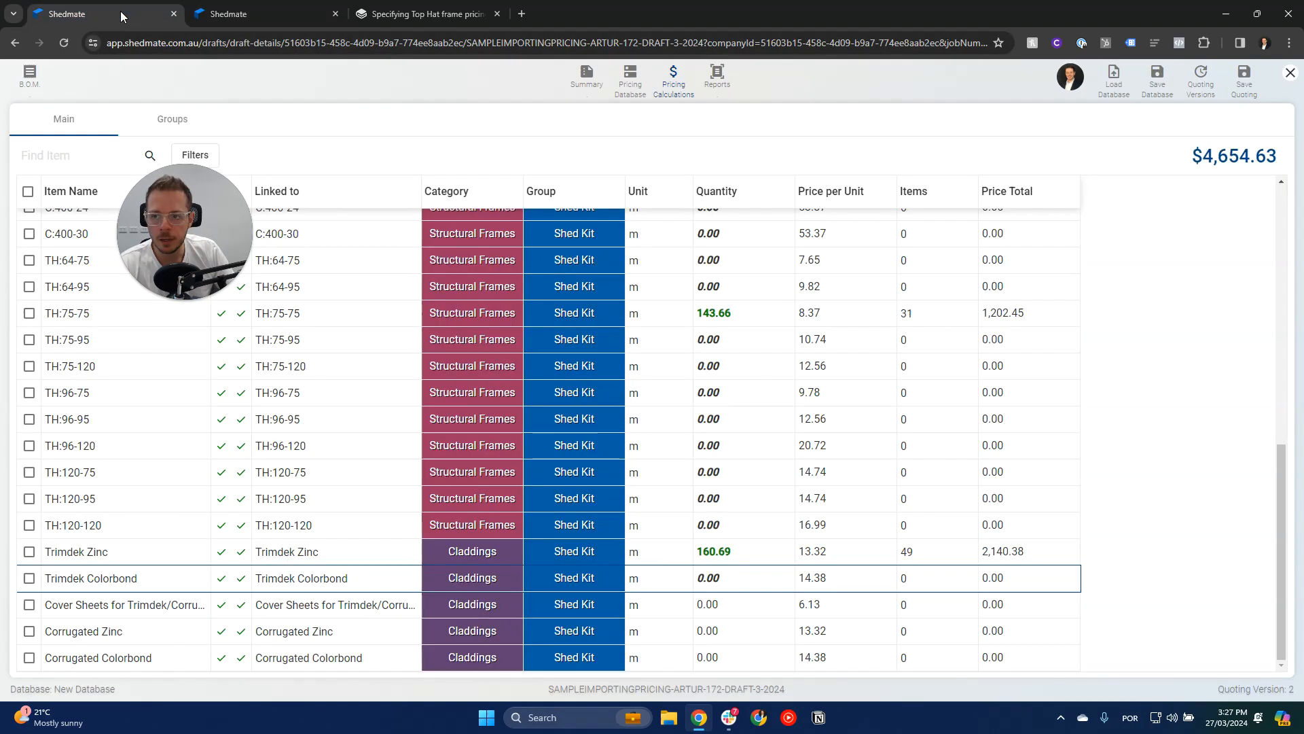
left_click(1237, 89)
left_click(501, 43)
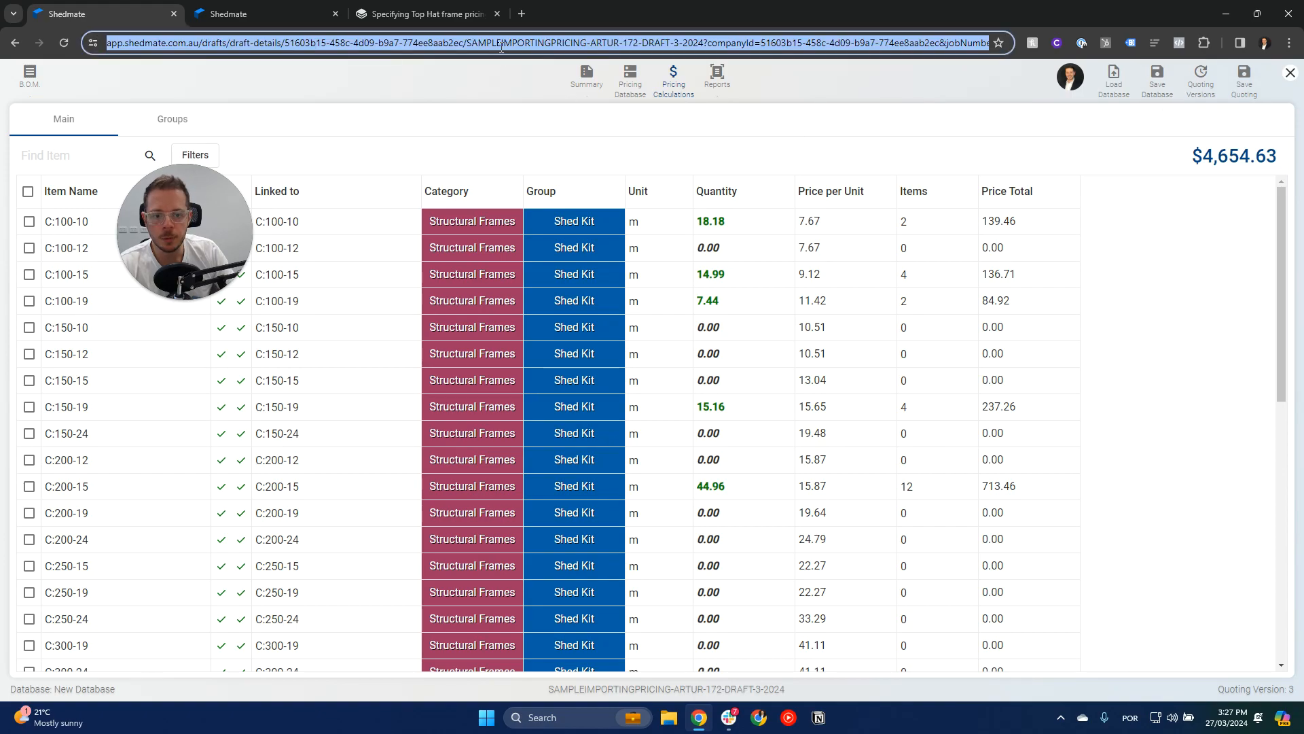
key("Return")
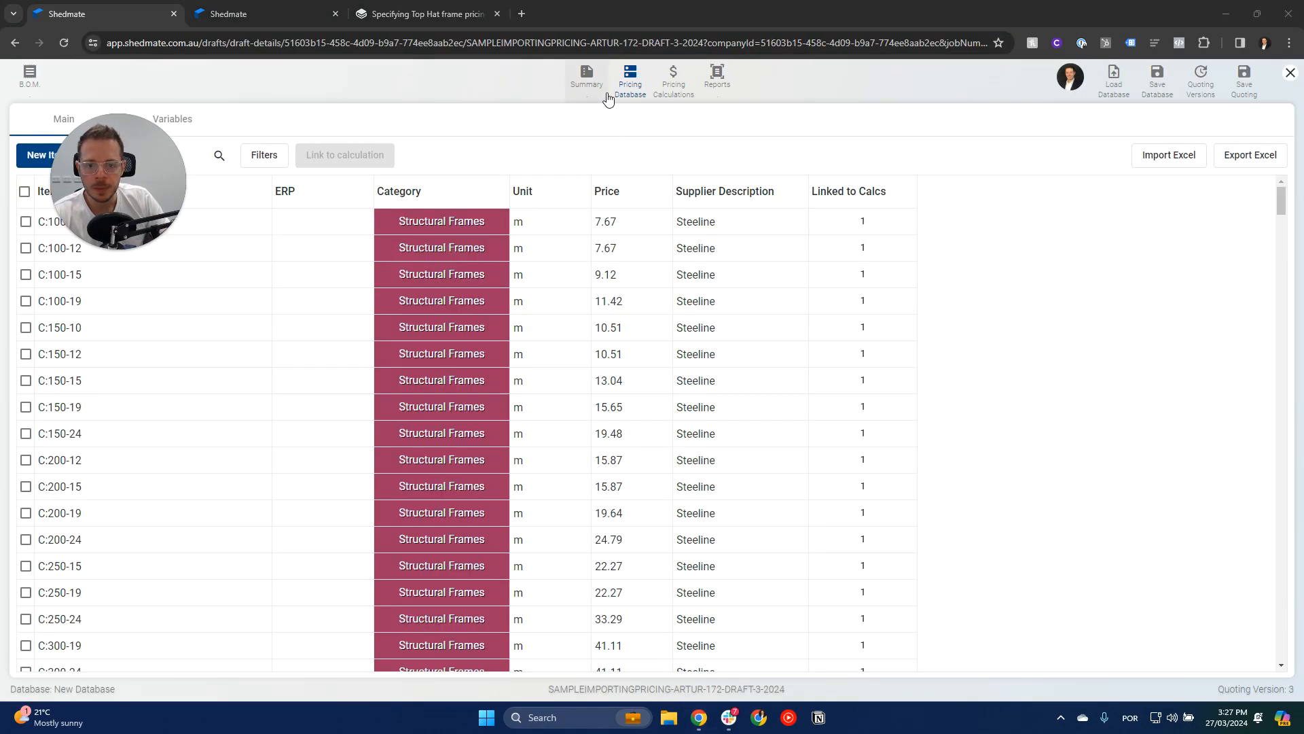
left_click(673, 78)
left_click_drag(1281, 206, 1281, 540)
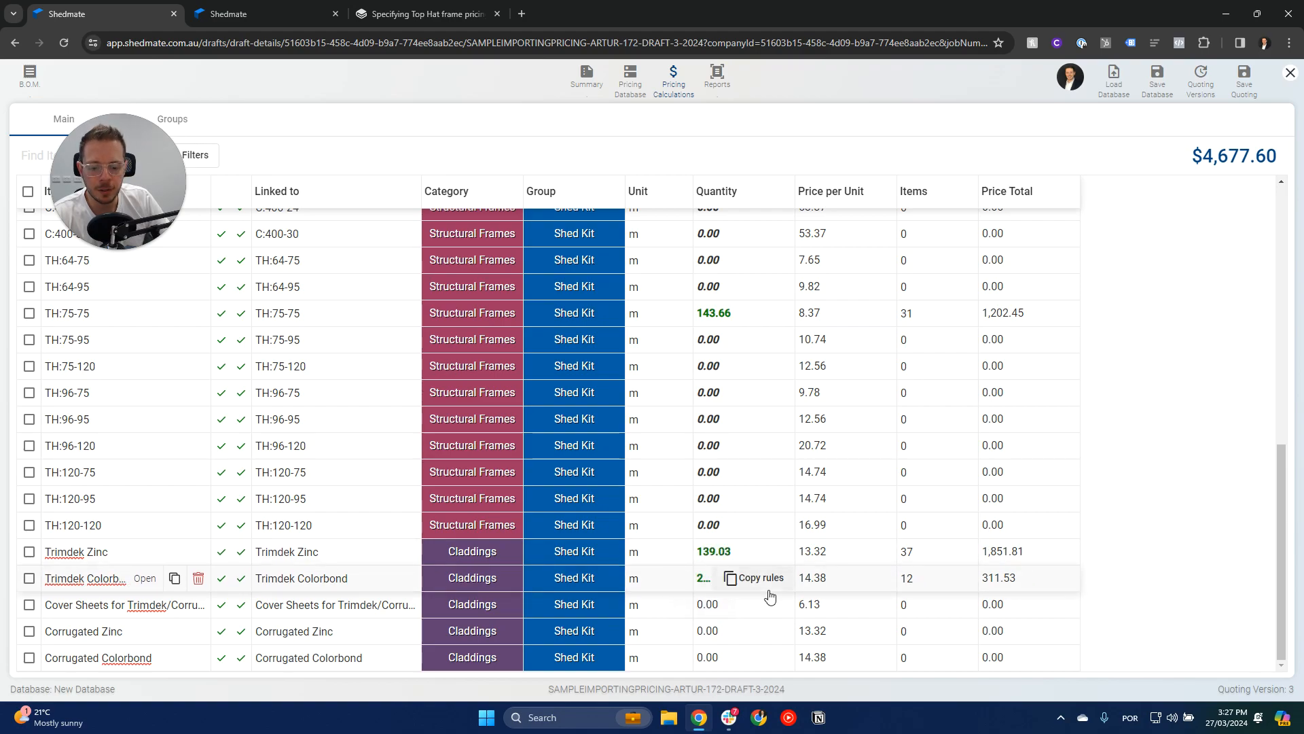
Step: Examine the quantified Trimdek sheets in the 3D calculation summary and compare them with the shed model
left_click(1225, 161)
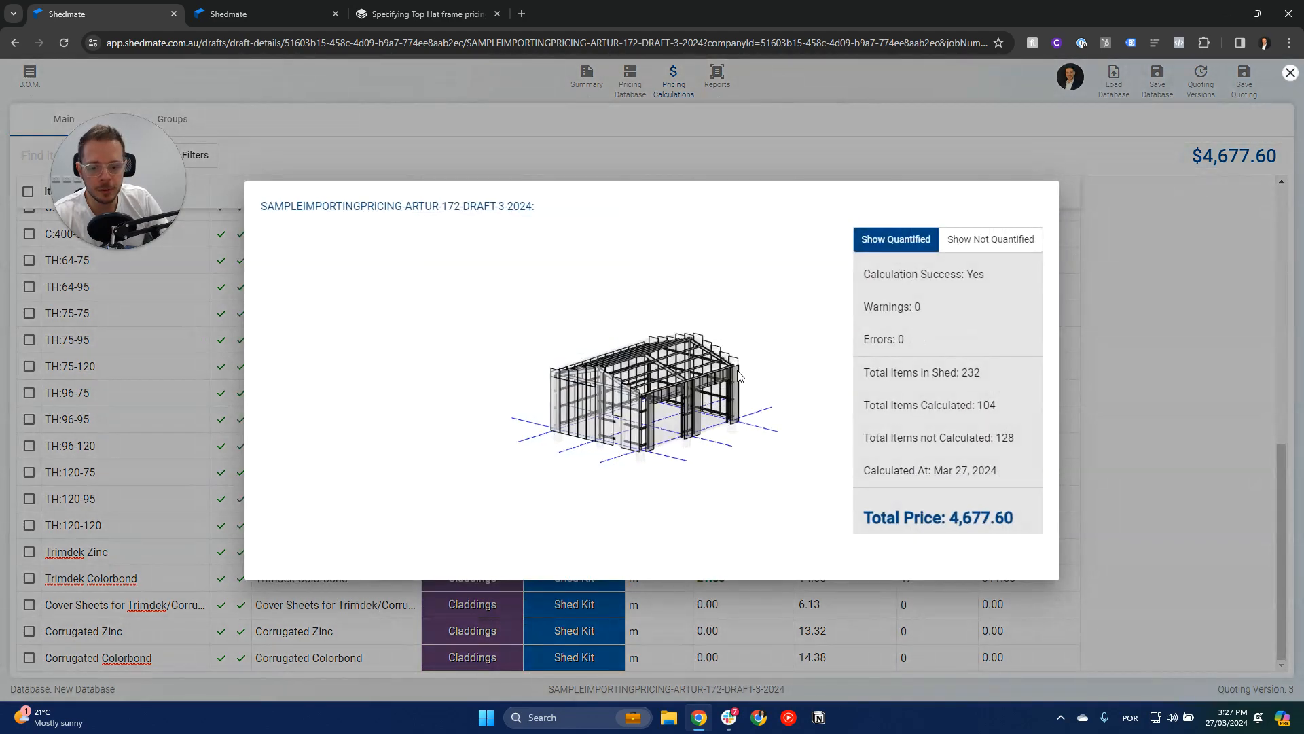
scroll(739, 377, "up", 4)
scroll(642, 434, "up", 4)
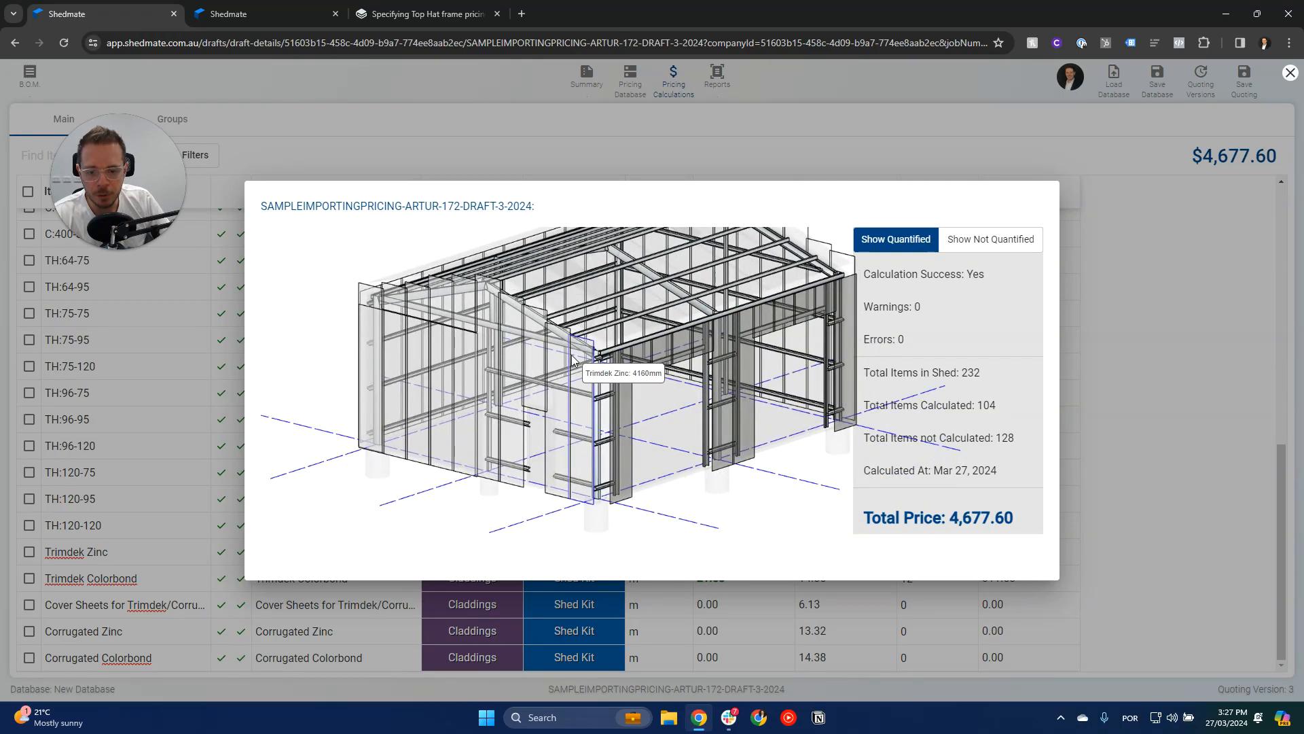
mouse_move(364, 319)
left_mouse_down()
mouse_move(437, 350)
mouse_move(367, 332)
left_mouse_up()
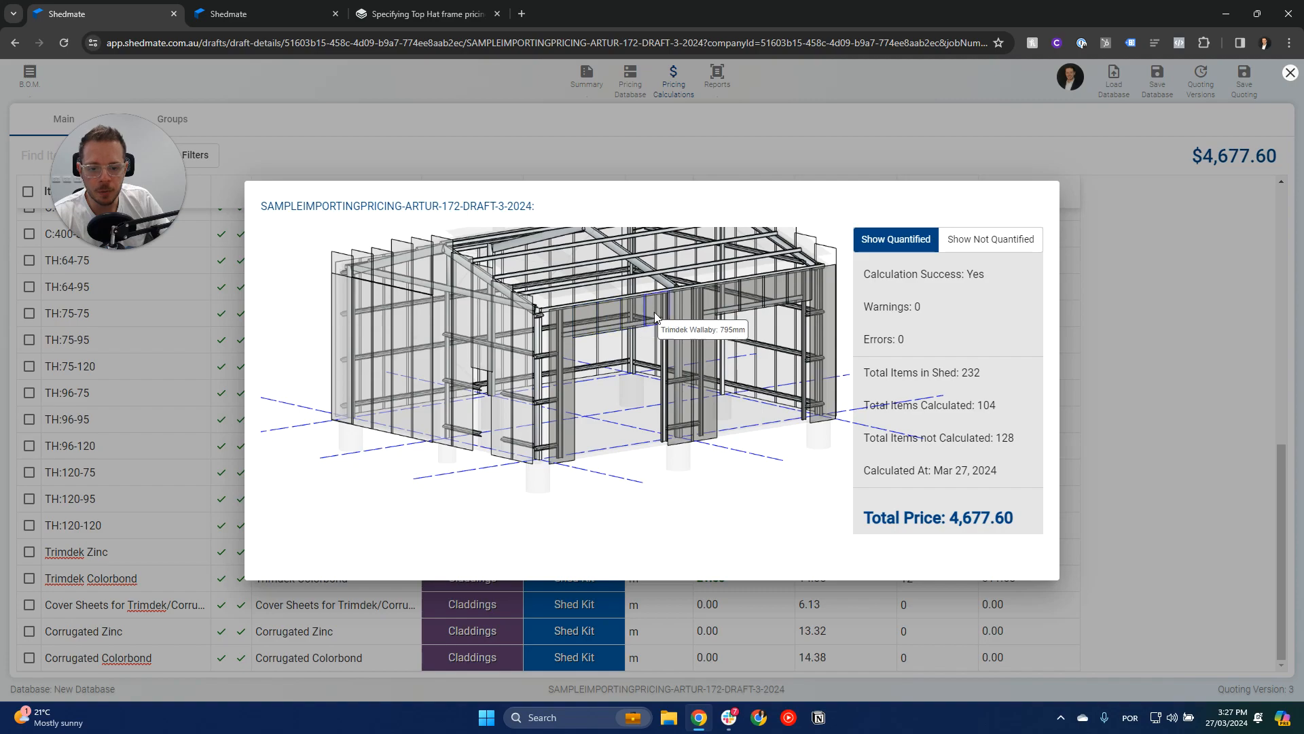
left_click_drag(652, 314, 669, 319)
right_click_drag(669, 279, 675, 333)
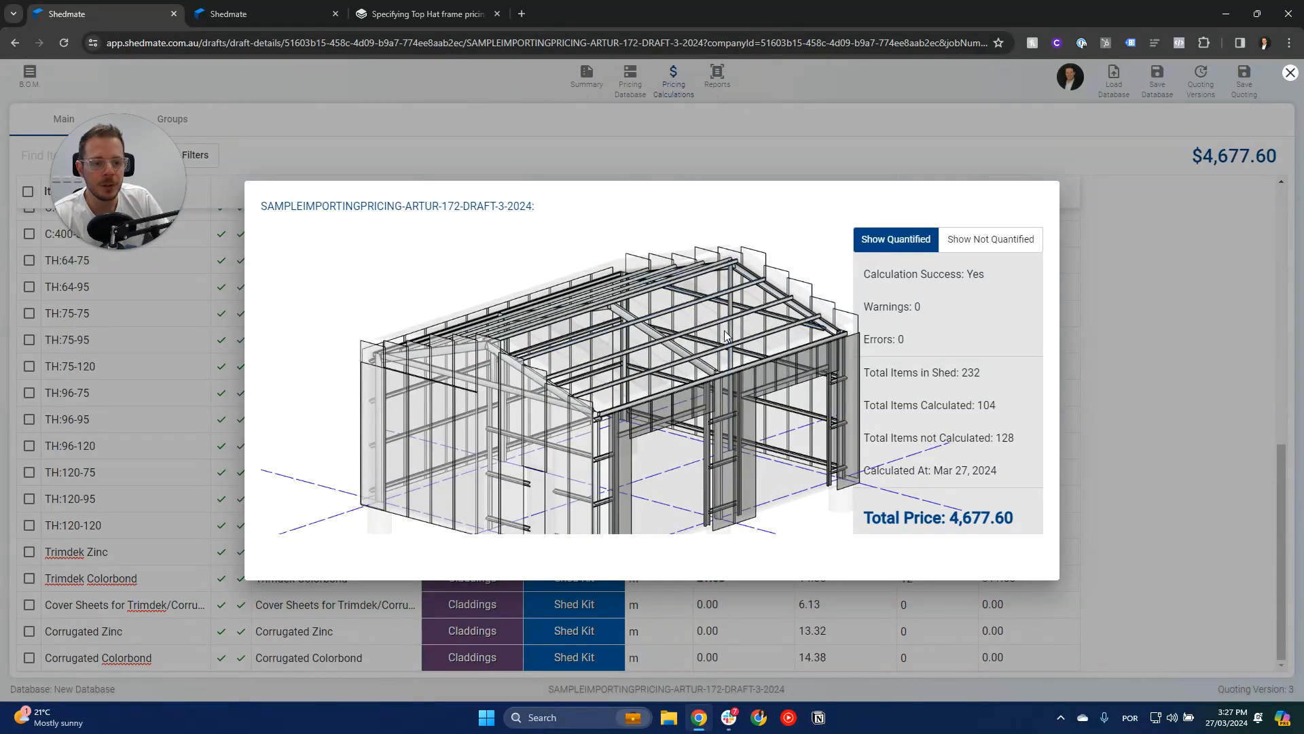
left_click(246, 21)
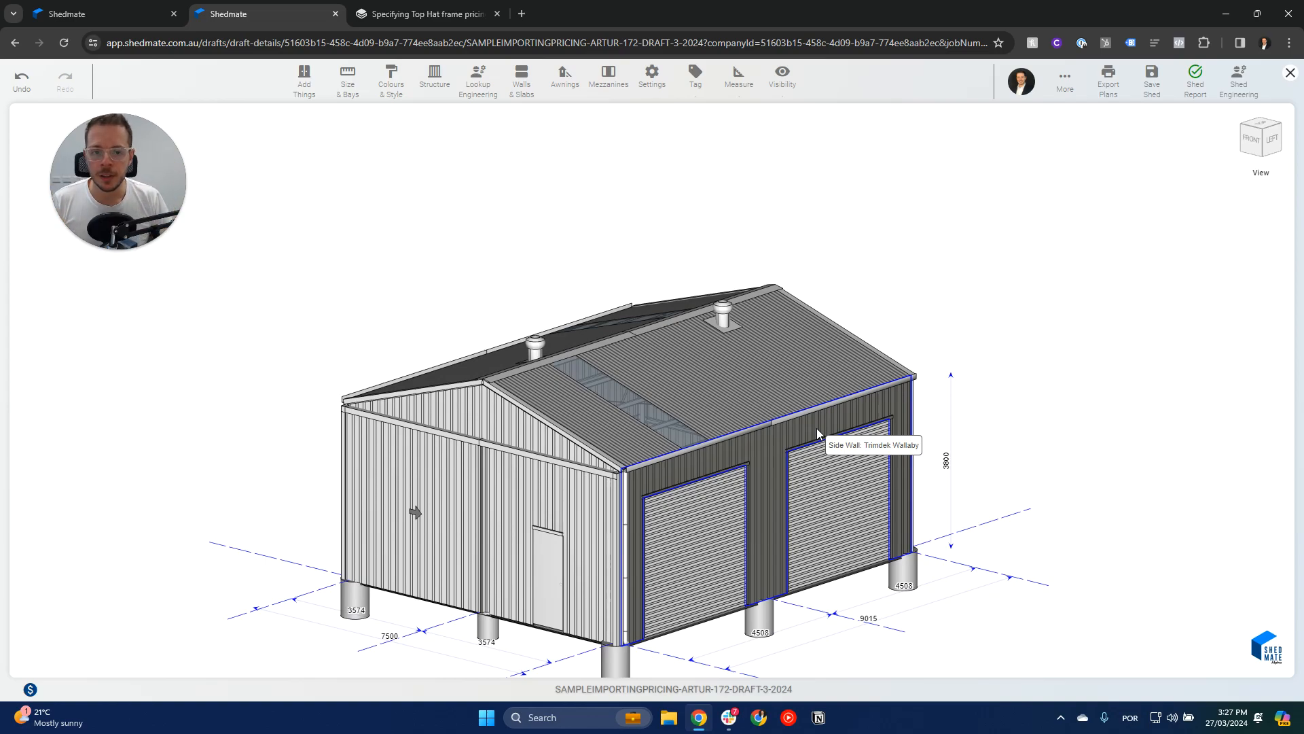
left_click(146, 19)
left_click(1156, 182)
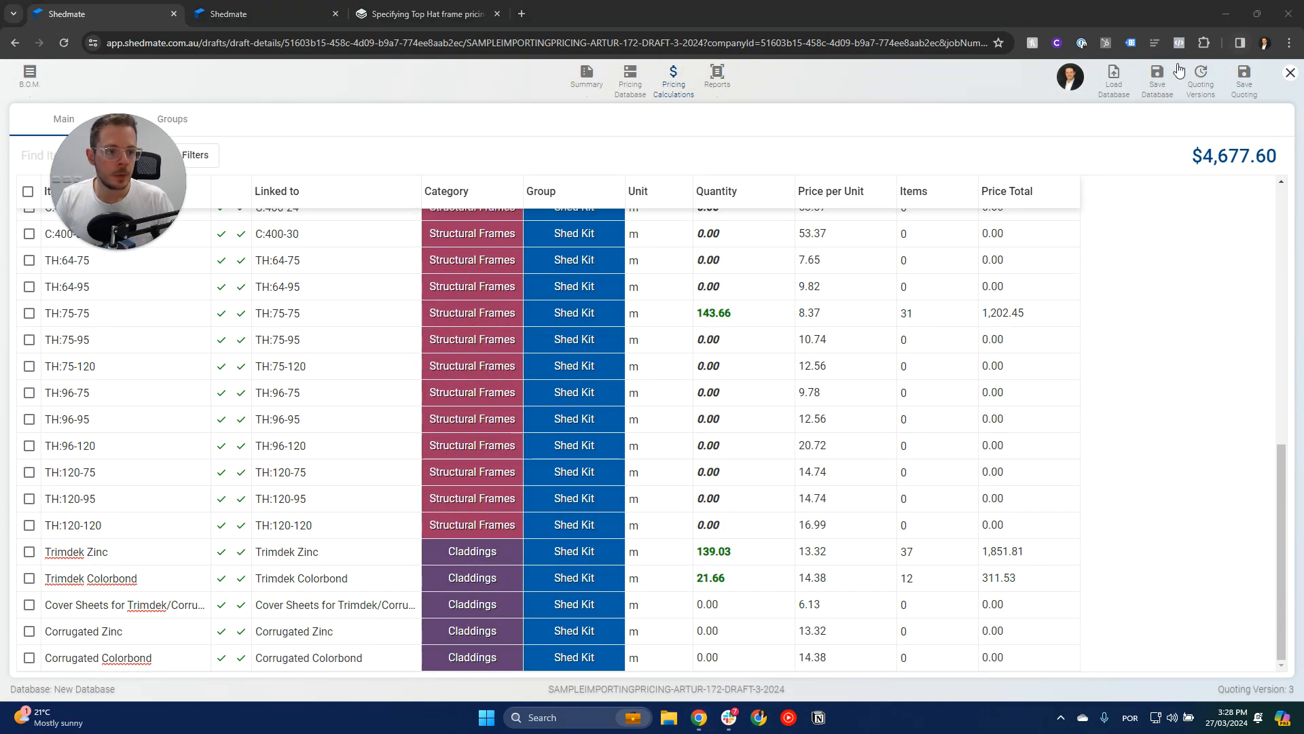
Step: Save the pricing setup as a new costing database named Cold Formed Database 2
left_click(1156, 76)
left_click(713, 433)
left_click(560, 392)
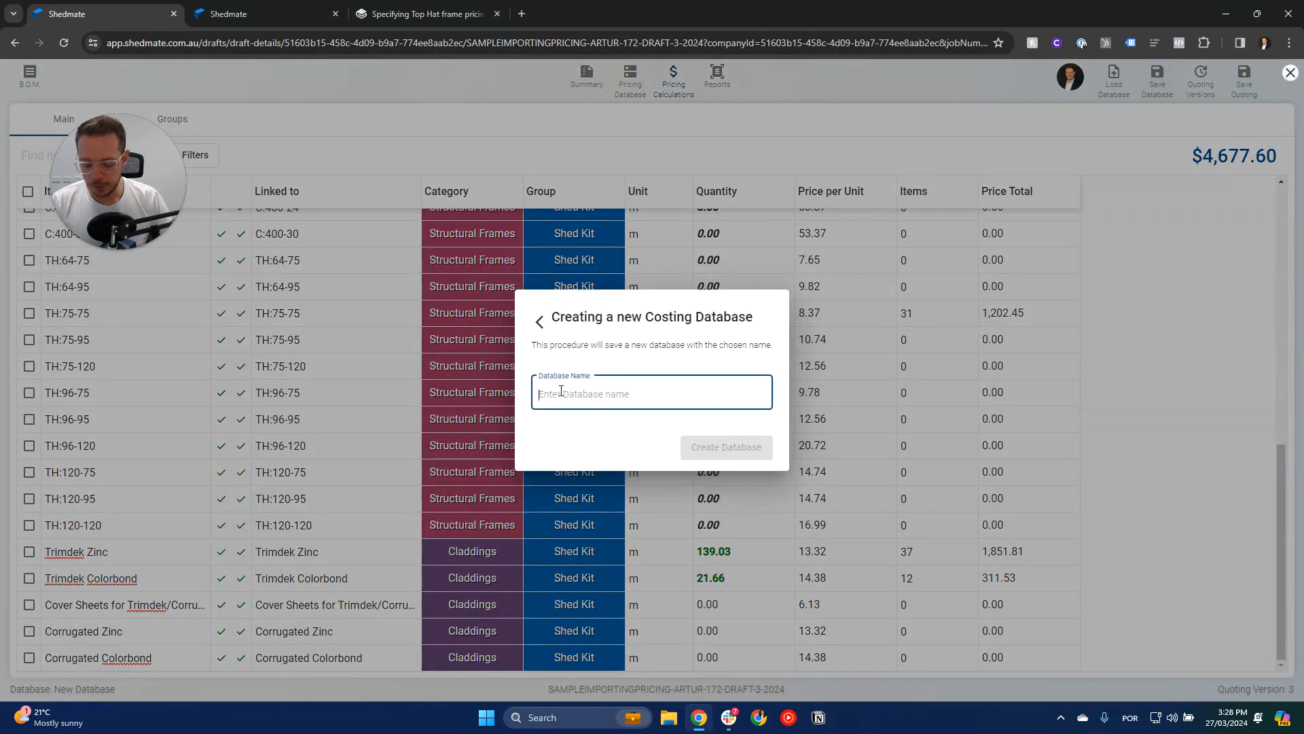
type("Data")
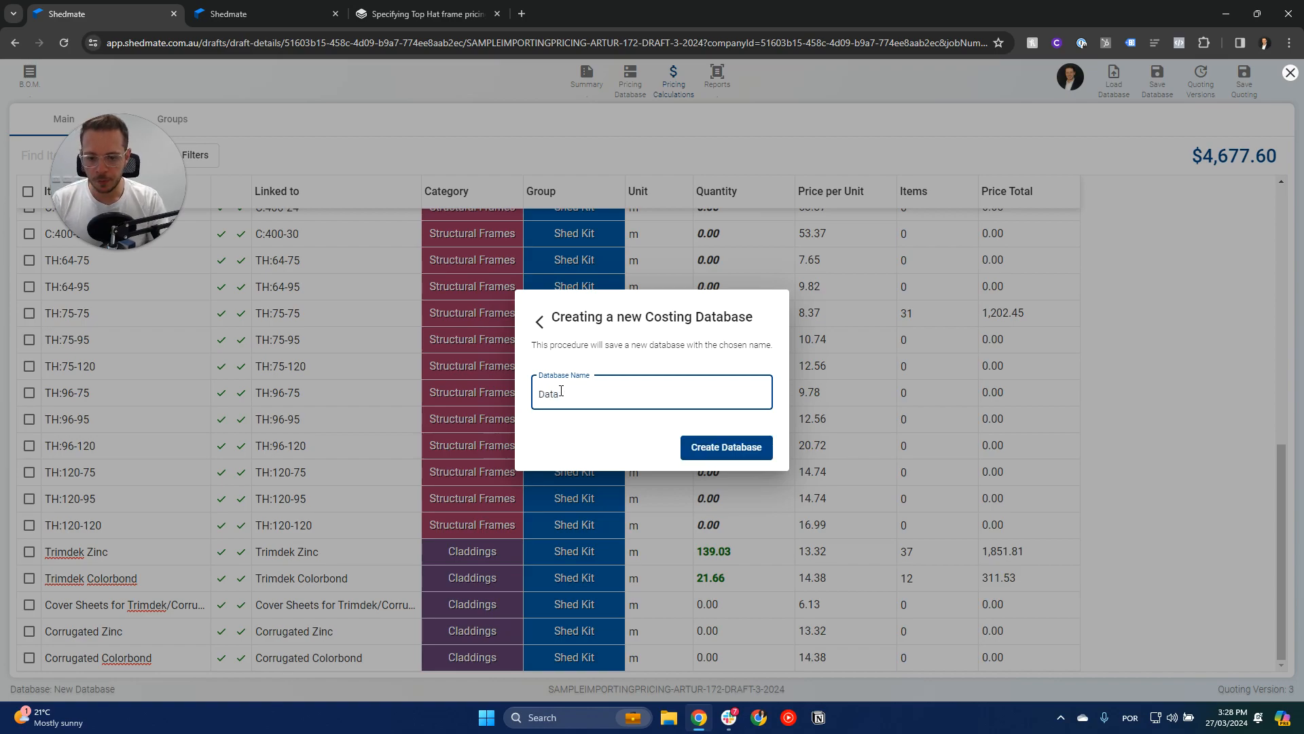
type("base")
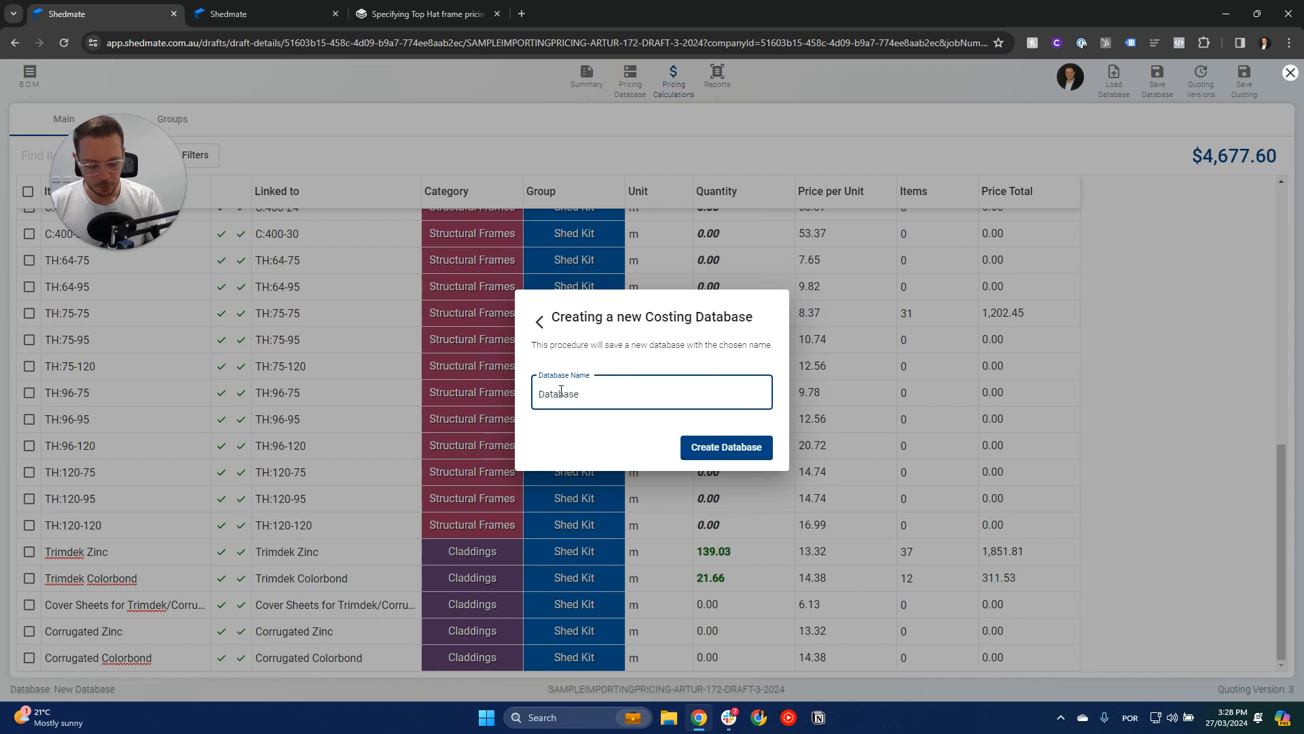
key("Home")
type("Cold Formed")
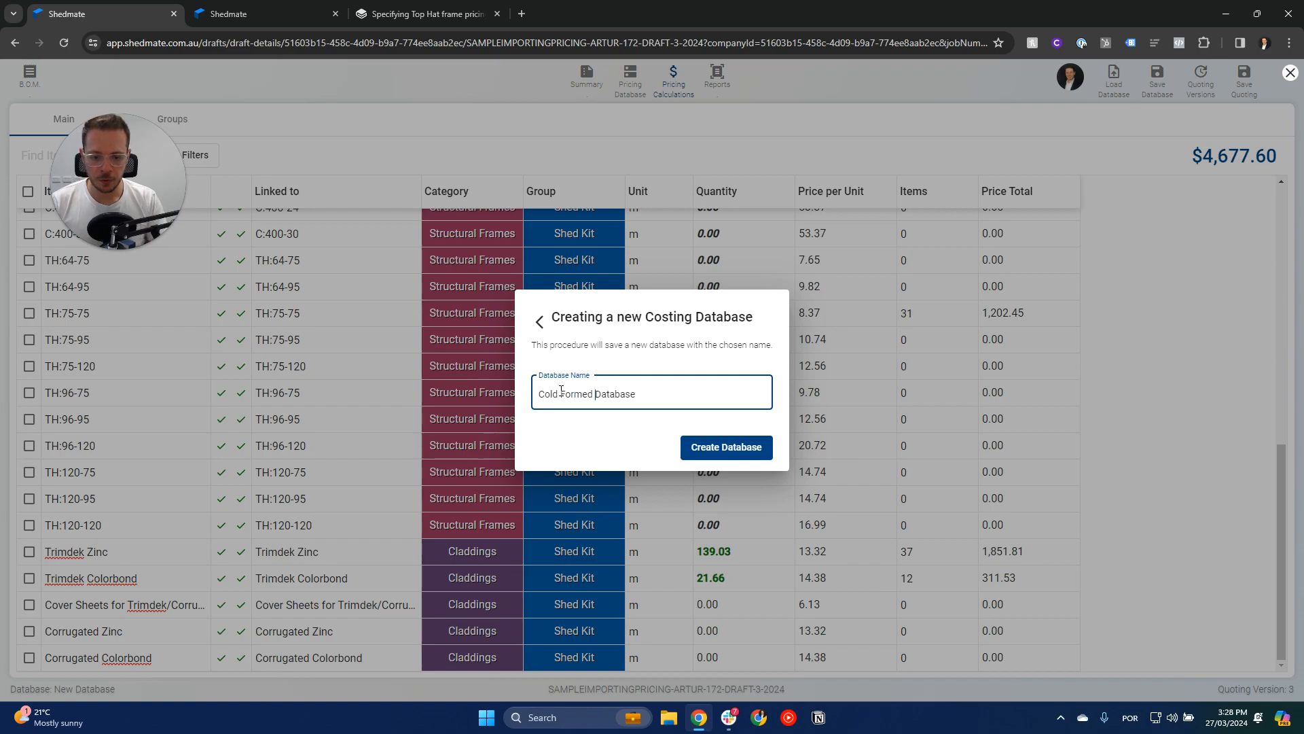
key("End")
type("2")
left_click(706, 448)
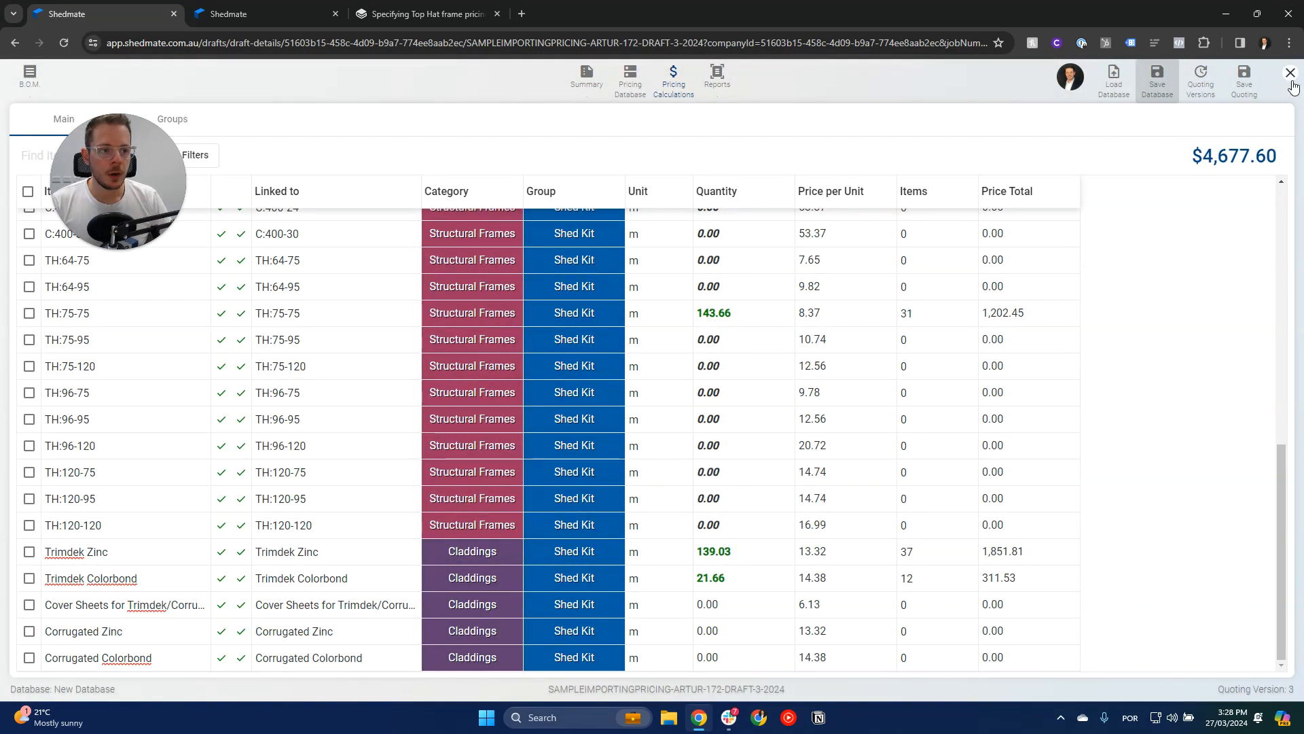
Step: Leave the draft's quoting and open the shed design of job 36 from the jobs list
left_click(1289, 77)
left_click_drag(142, 178, 327, 161)
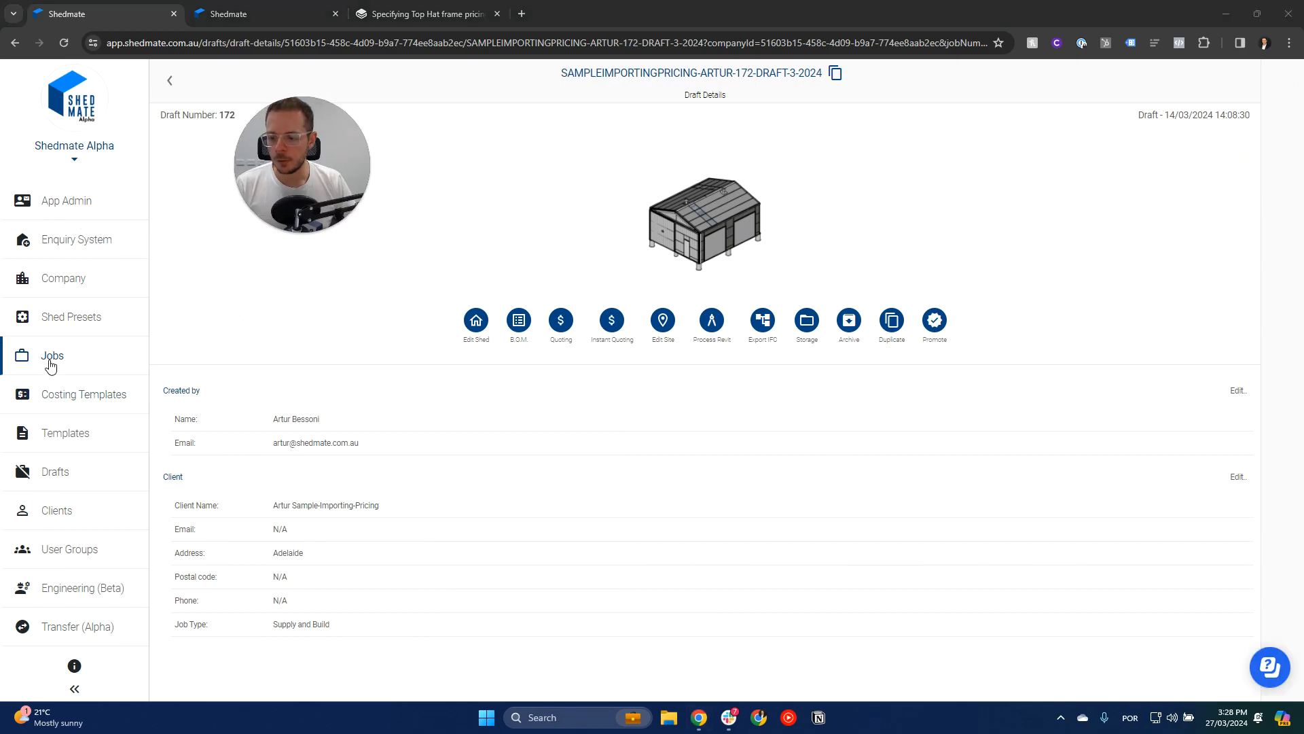
left_click(74, 356)
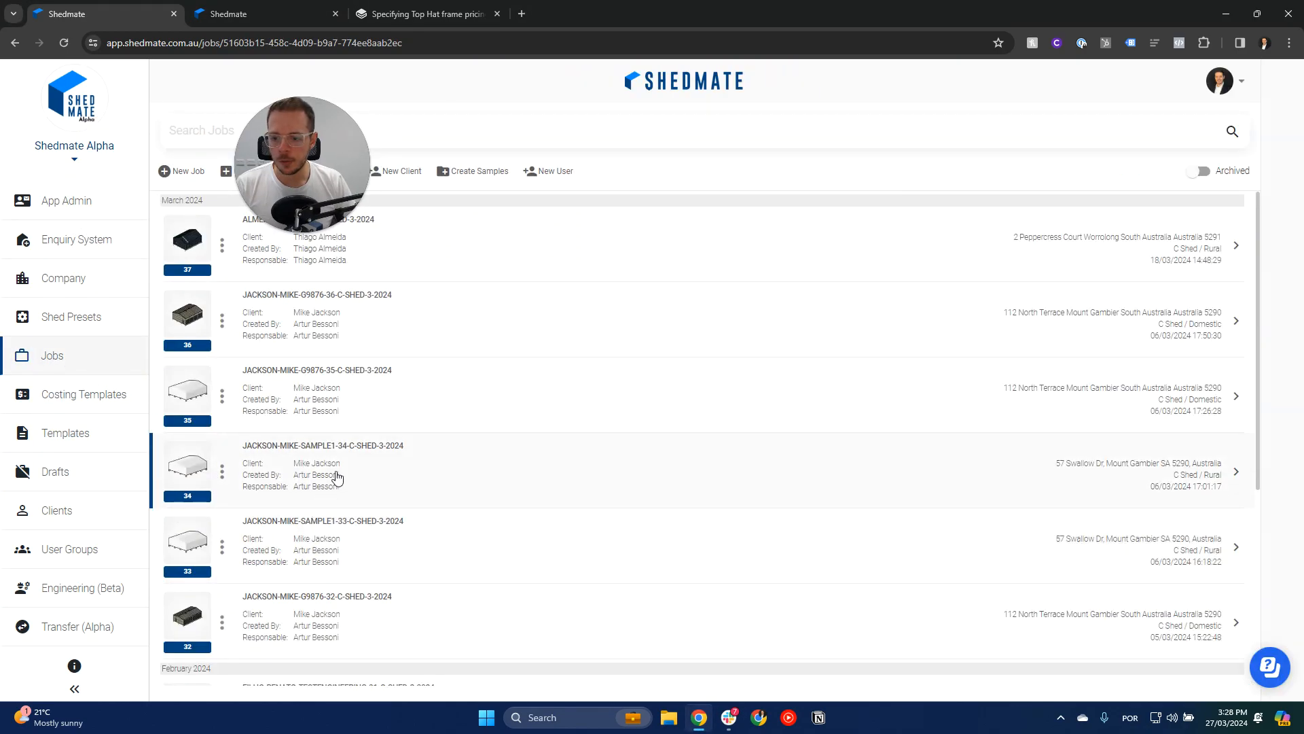
left_click(314, 317)
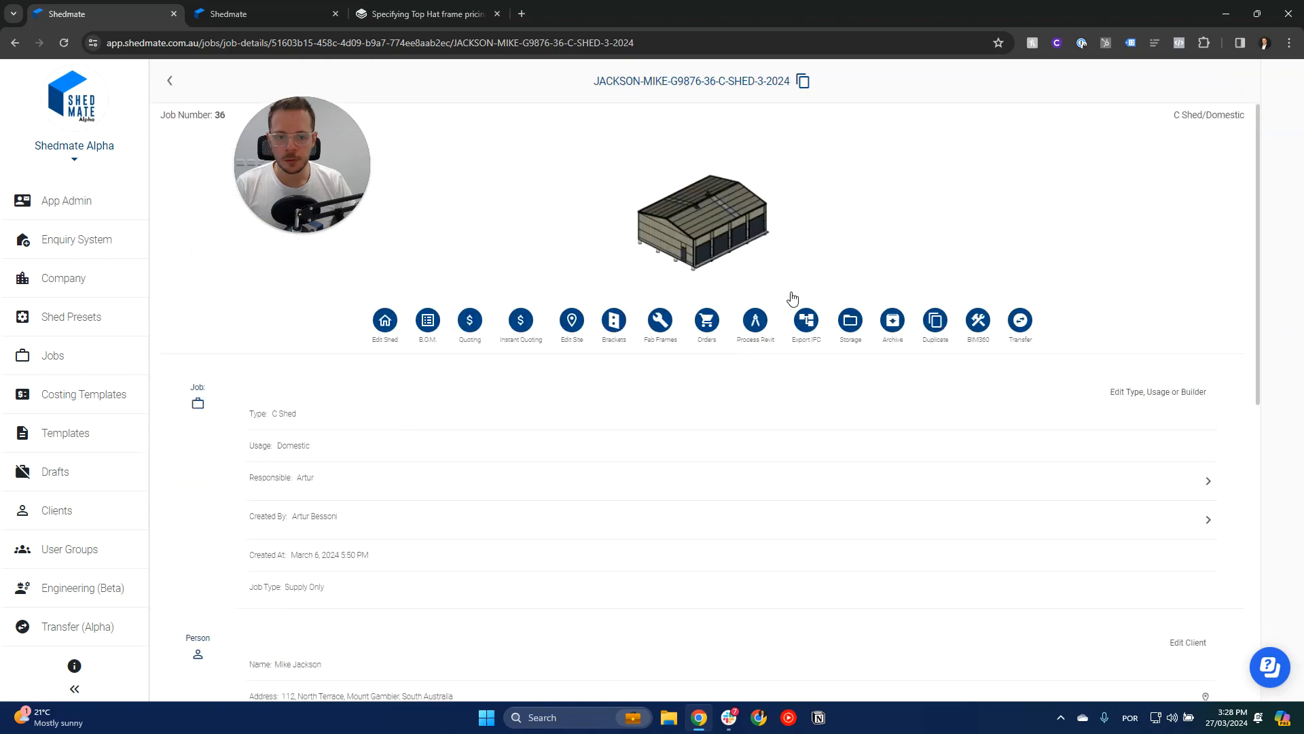
left_click(692, 245)
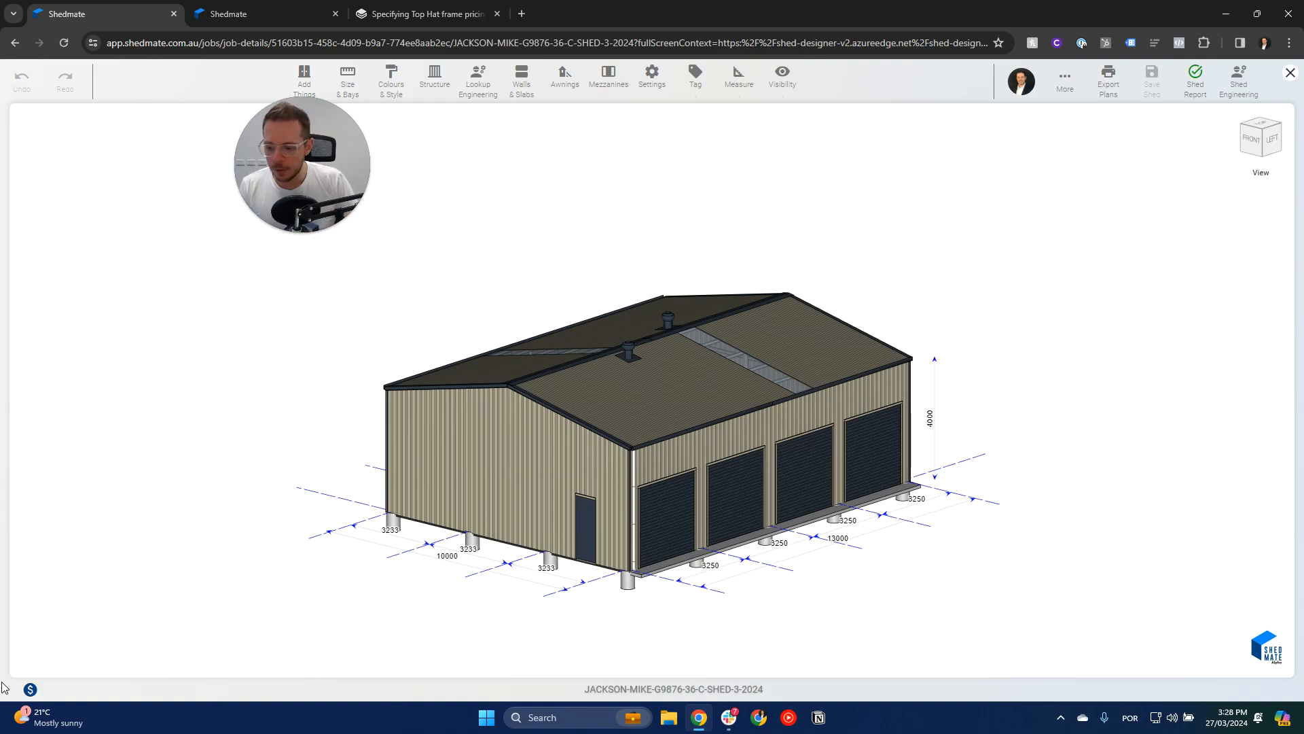
Step: Check the shed's quote by group, leave the design and open the job's pricing database
left_click(27, 689)
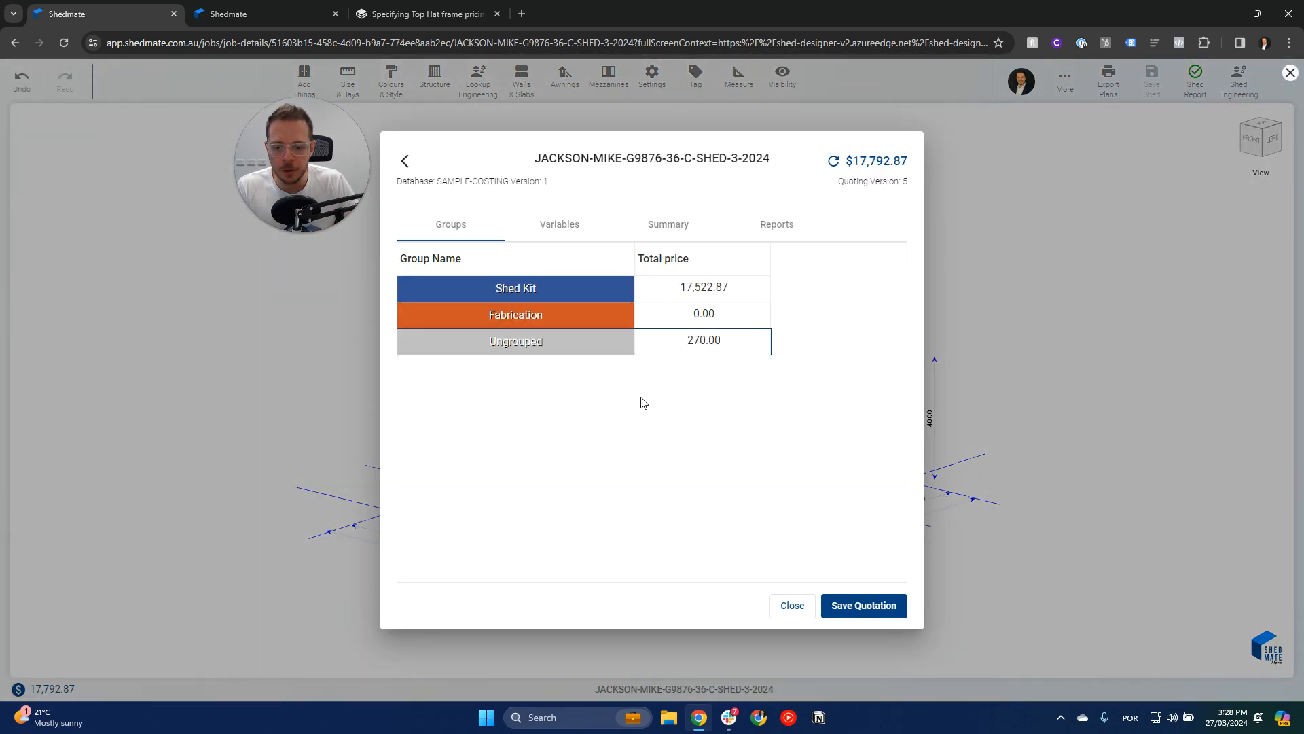
left_click(1290, 72)
left_click(521, 321)
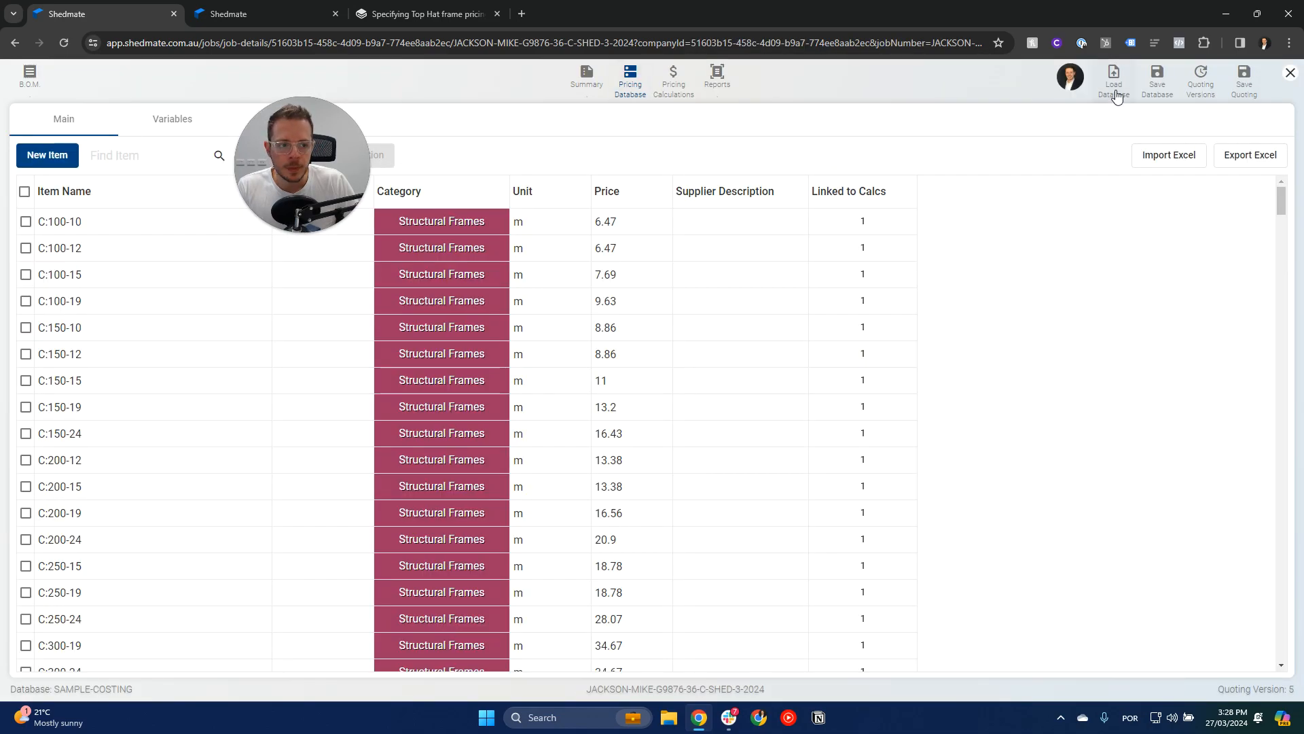
Step: Load the Cold Formed Database 2 costing database into the job's quote and open the pricing calculations
left_click(1117, 91)
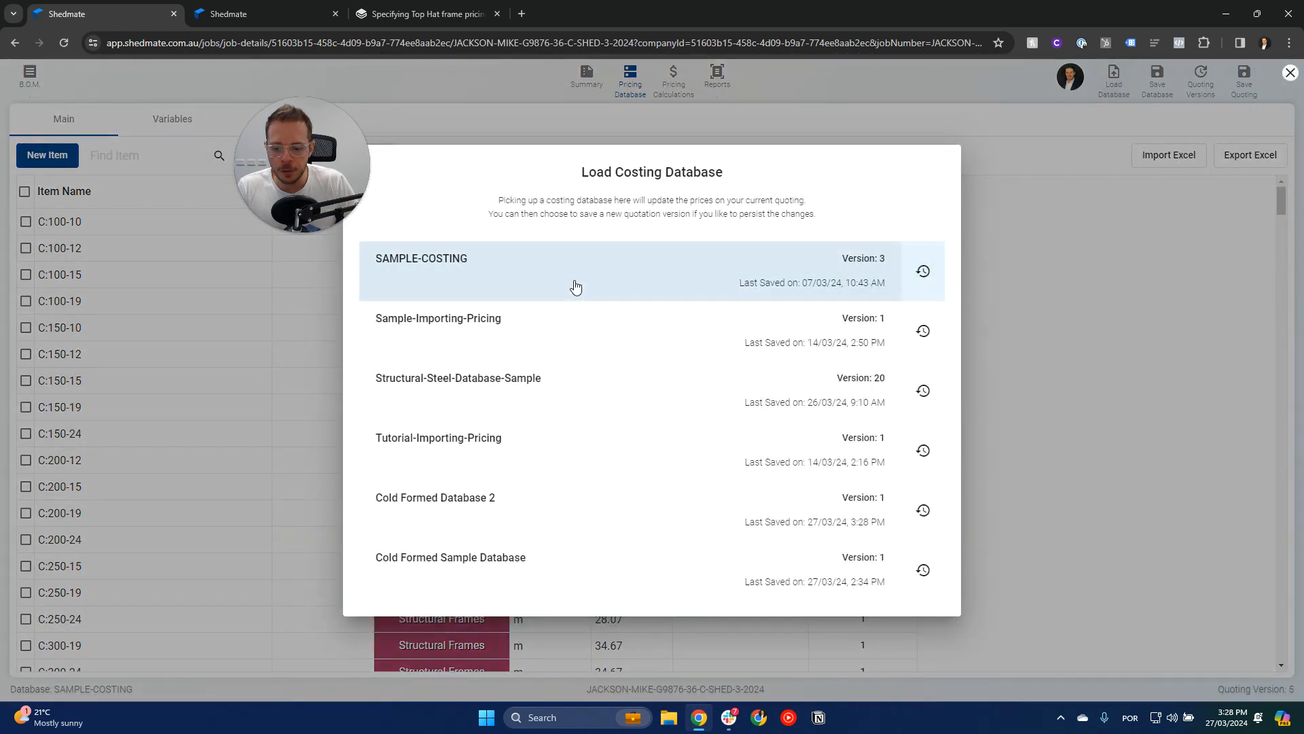
left_click(431, 506)
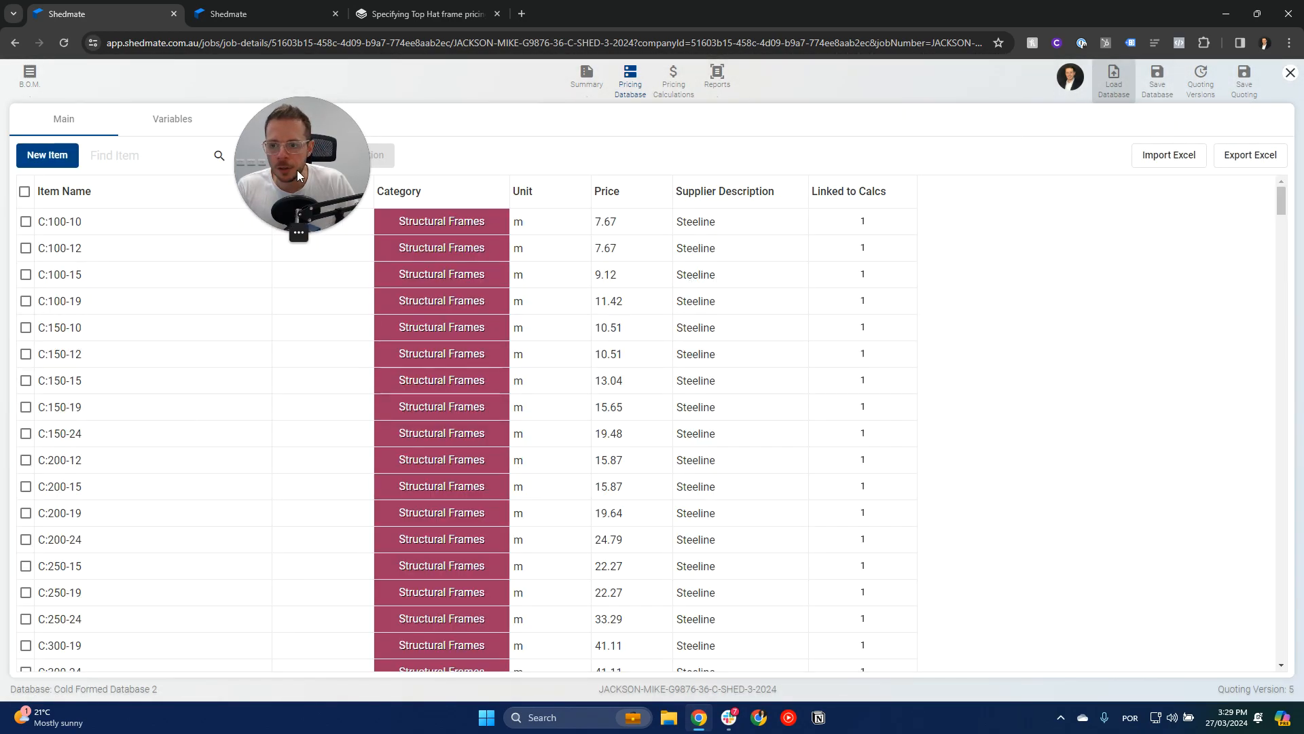
left_click(674, 82)
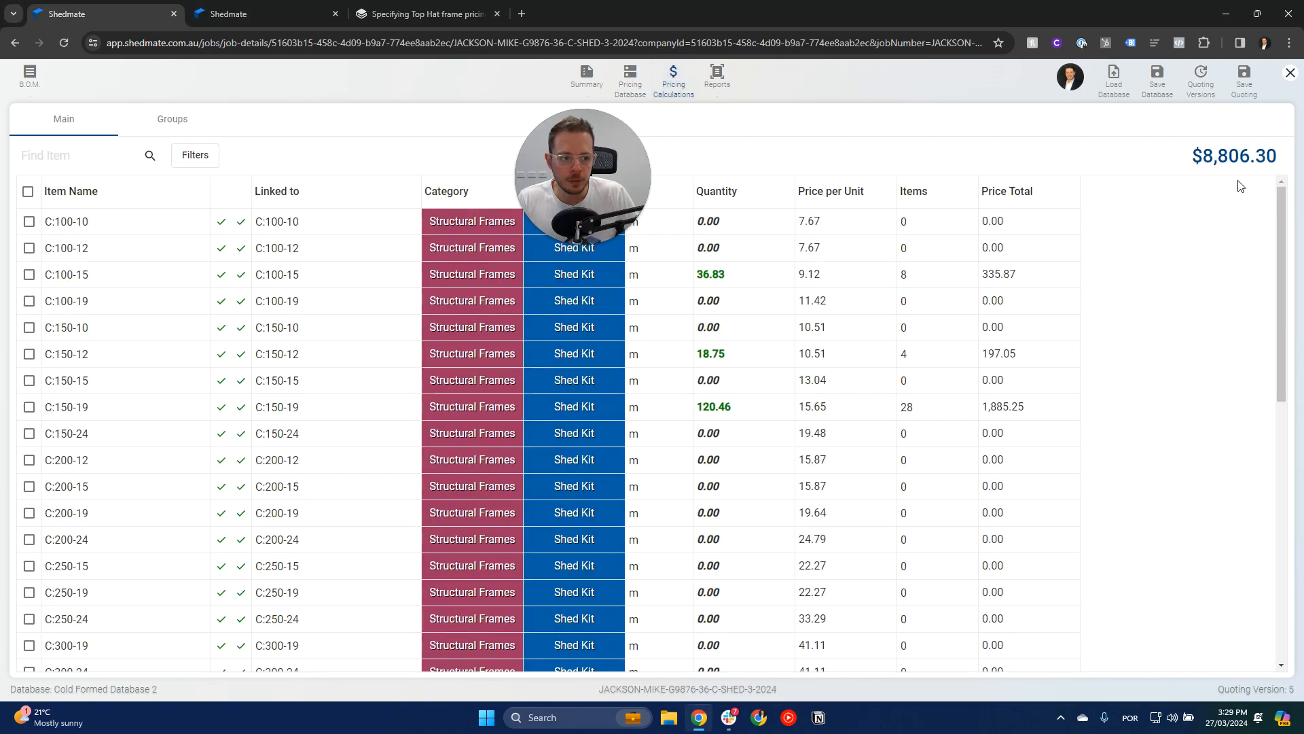
Step: Examine the job's quantified frames and claddings in the 3D calculation summary and compare the shed with the draft's model
left_click(1234, 156)
scroll(705, 376, "up", 3)
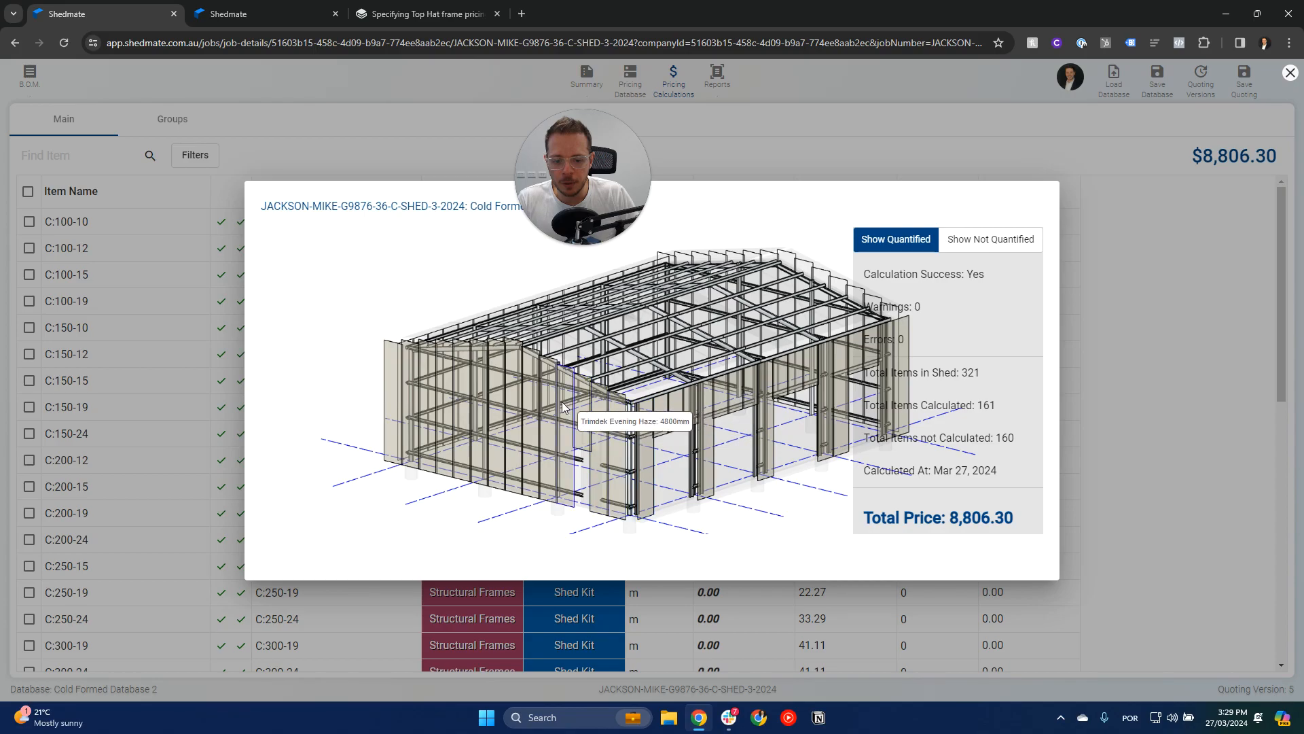
left_click_drag(428, 393, 548, 408)
left_click_drag(707, 407, 751, 407)
left_click(259, 8)
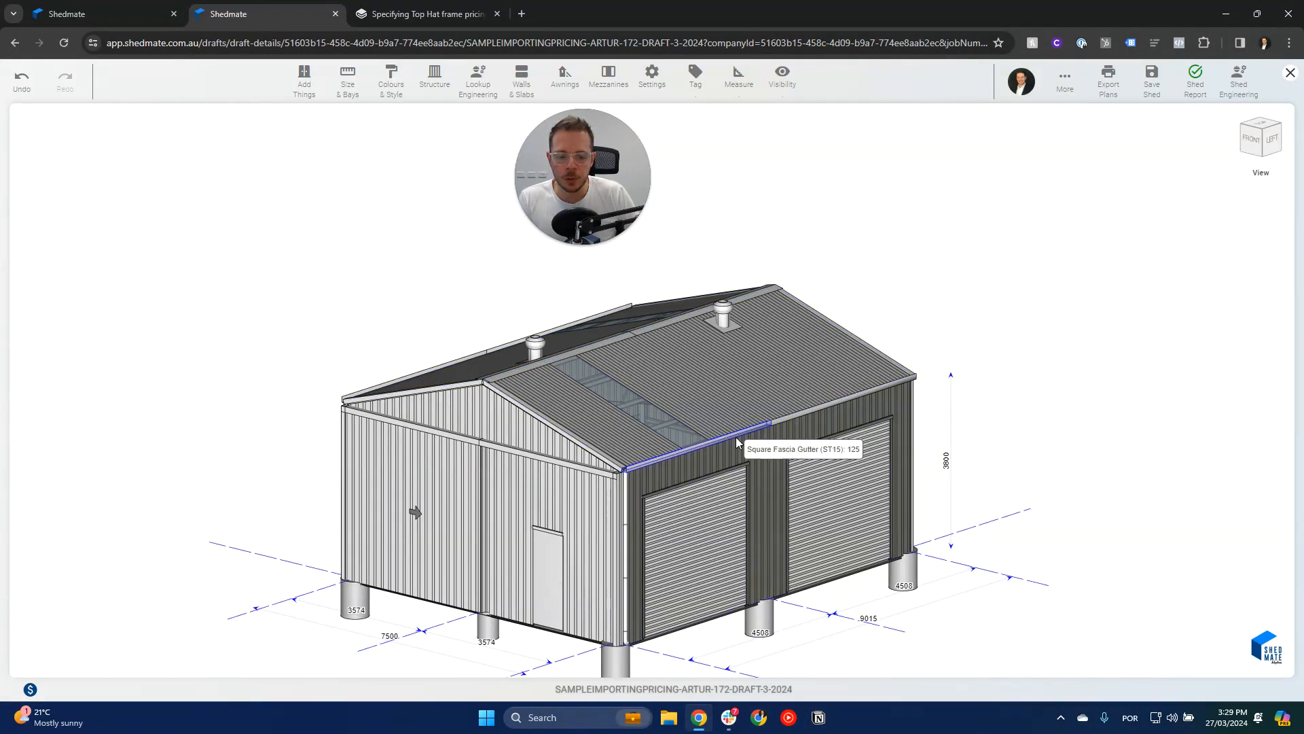
left_click(88, 12)
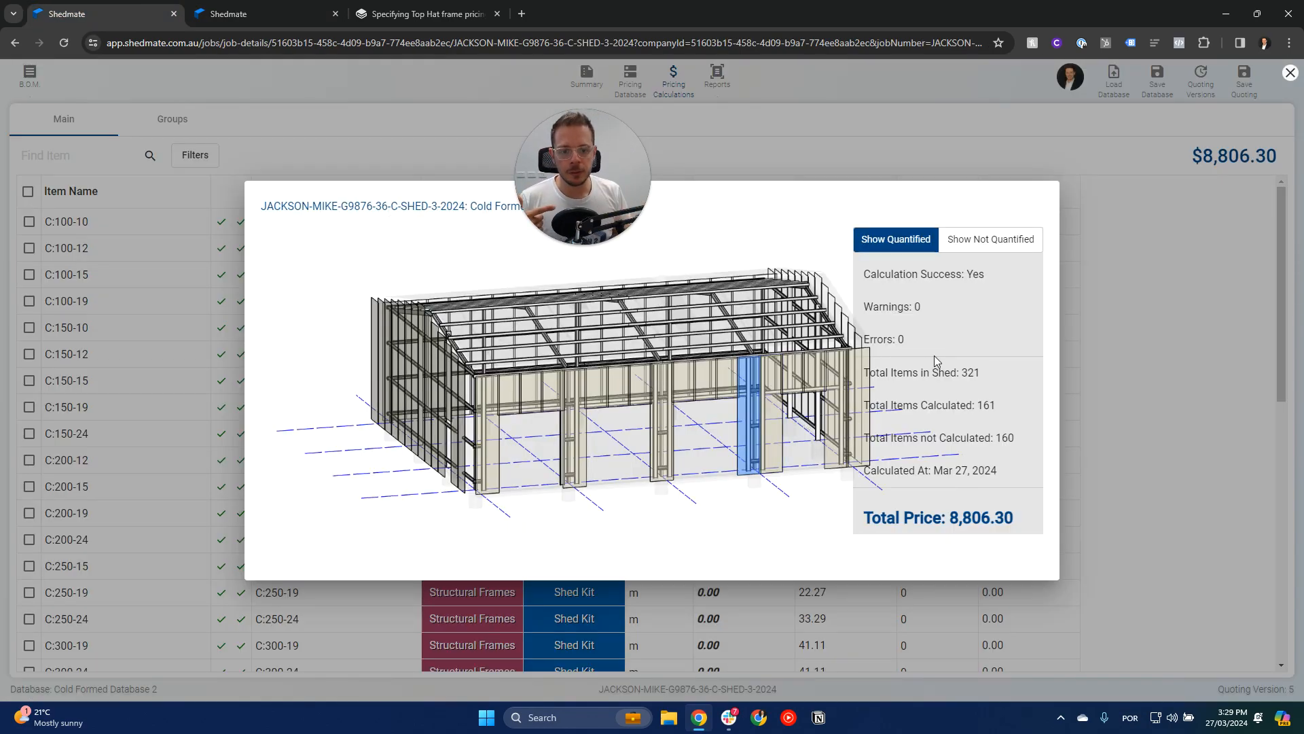
left_click_drag(646, 355, 659, 360)
scroll(661, 359, "up", 5)
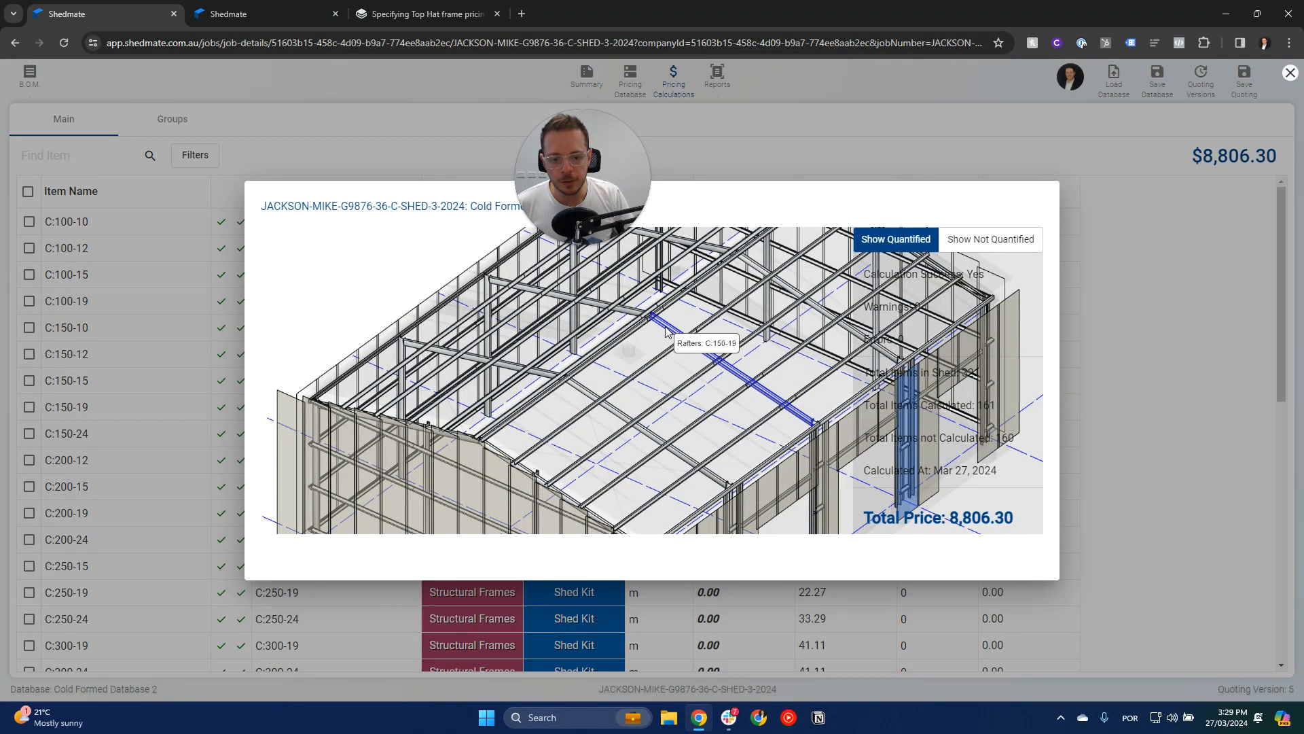
scroll(652, 336, "down", 5)
left_click_drag(646, 332, 727, 384)
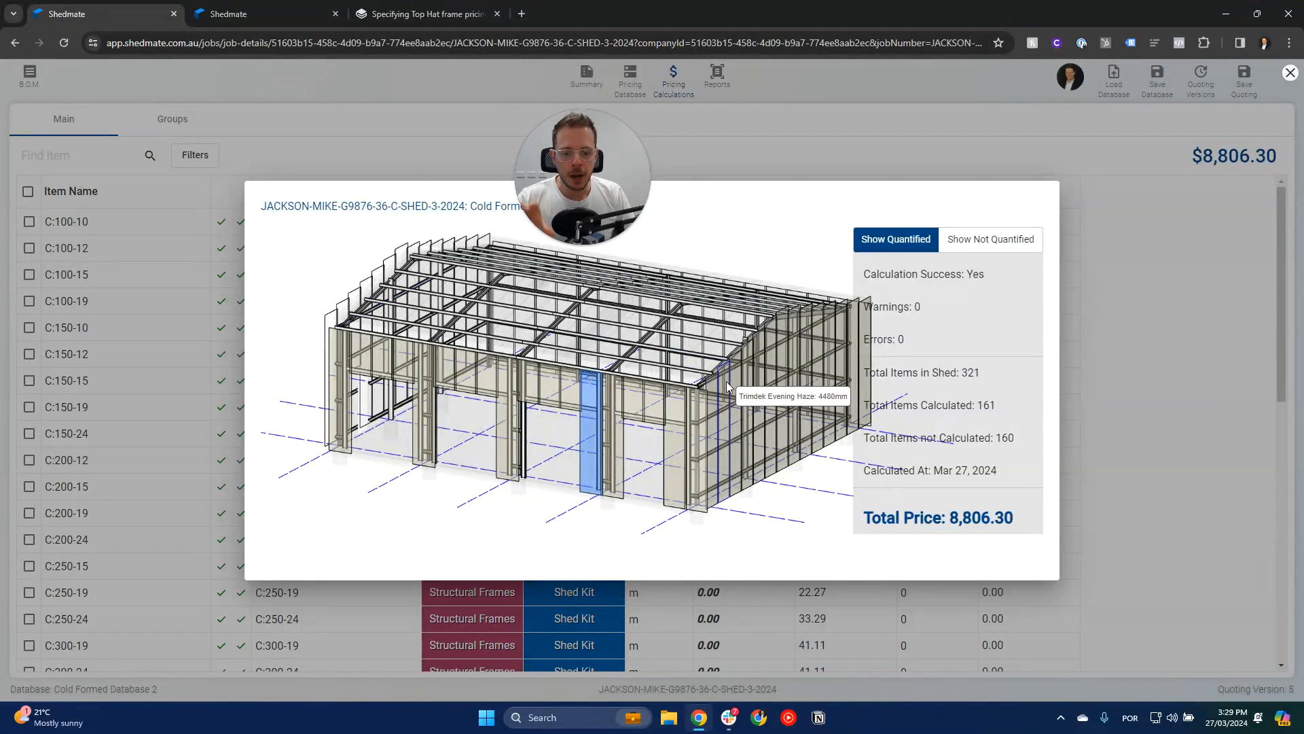
left_click(1118, 367)
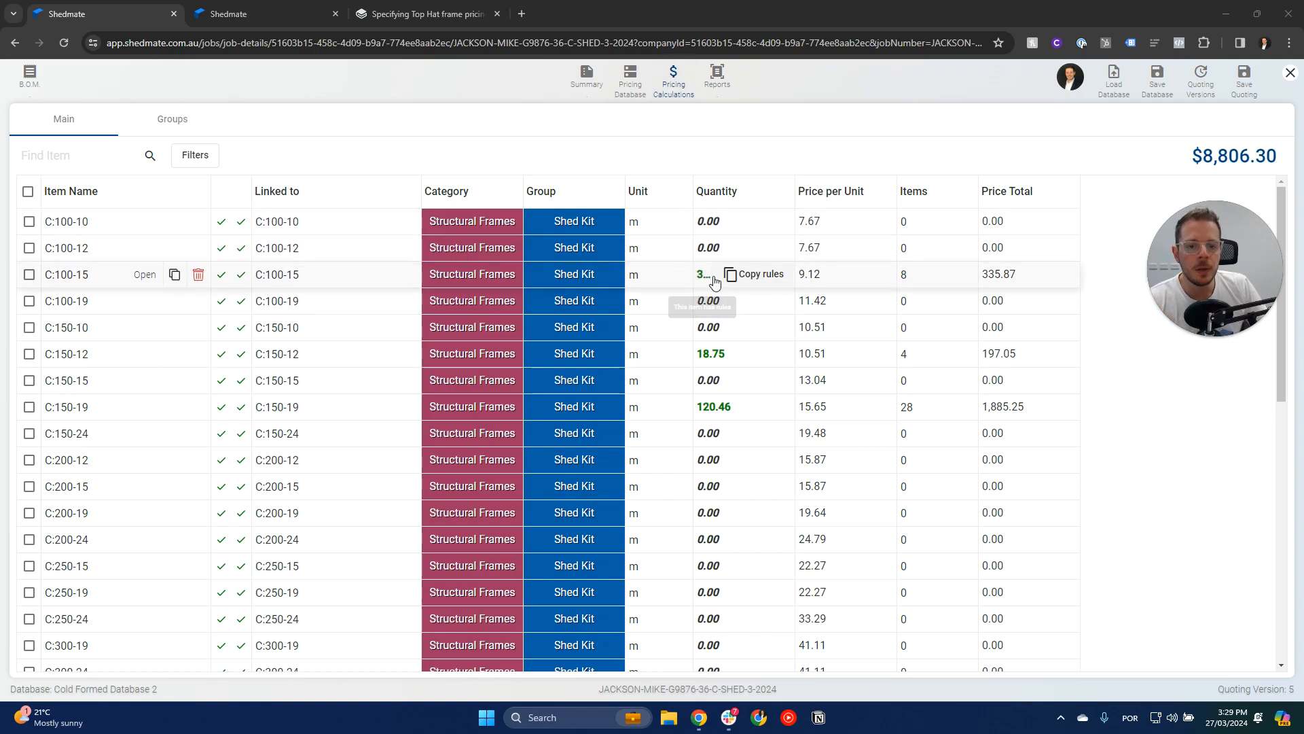
Step: Filter the pricing calculations by Price Total against 0 to list only the items that carry a cost
left_click(197, 155)
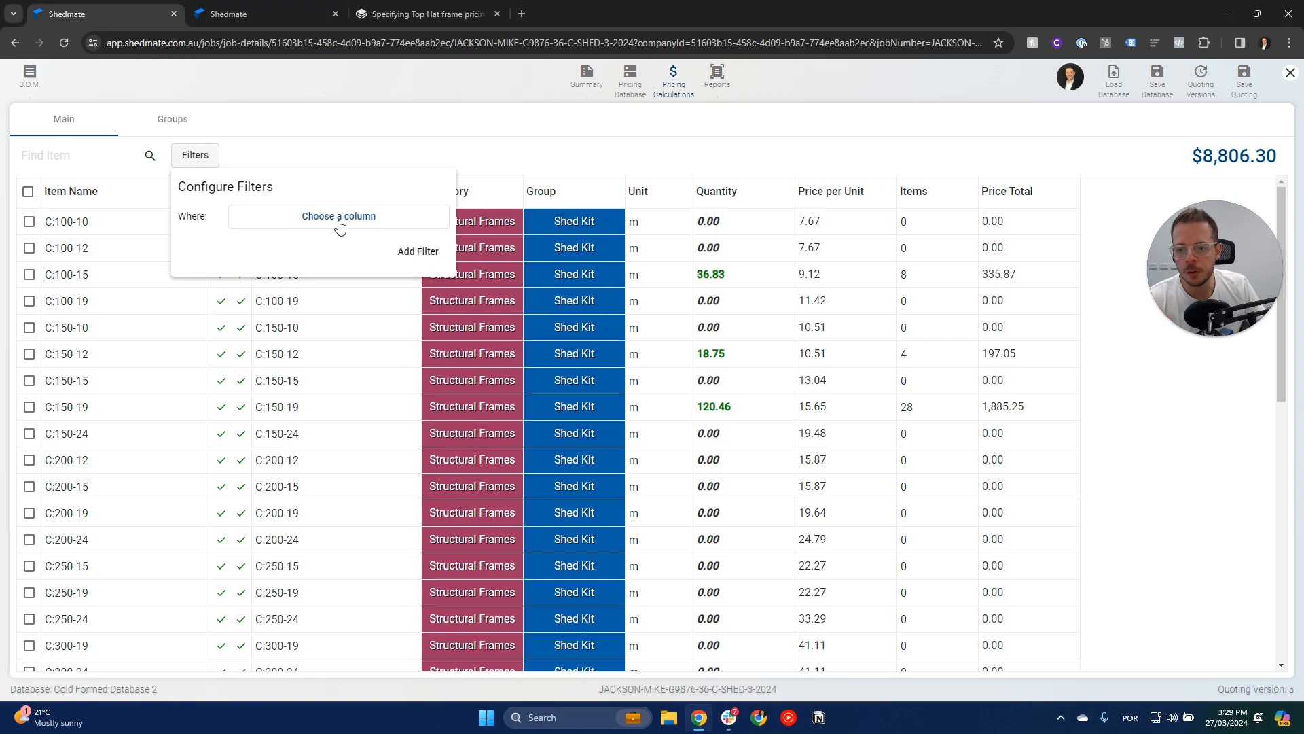
left_click(338, 218)
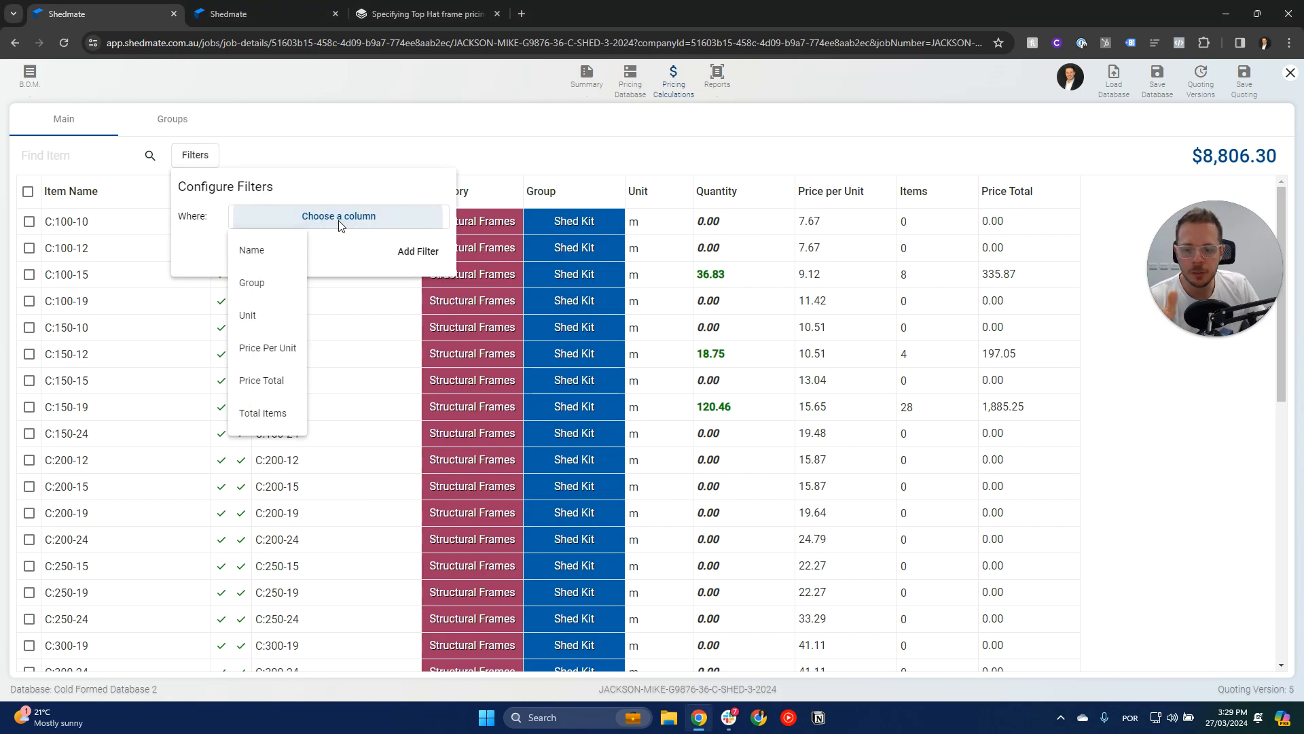
left_click(265, 381)
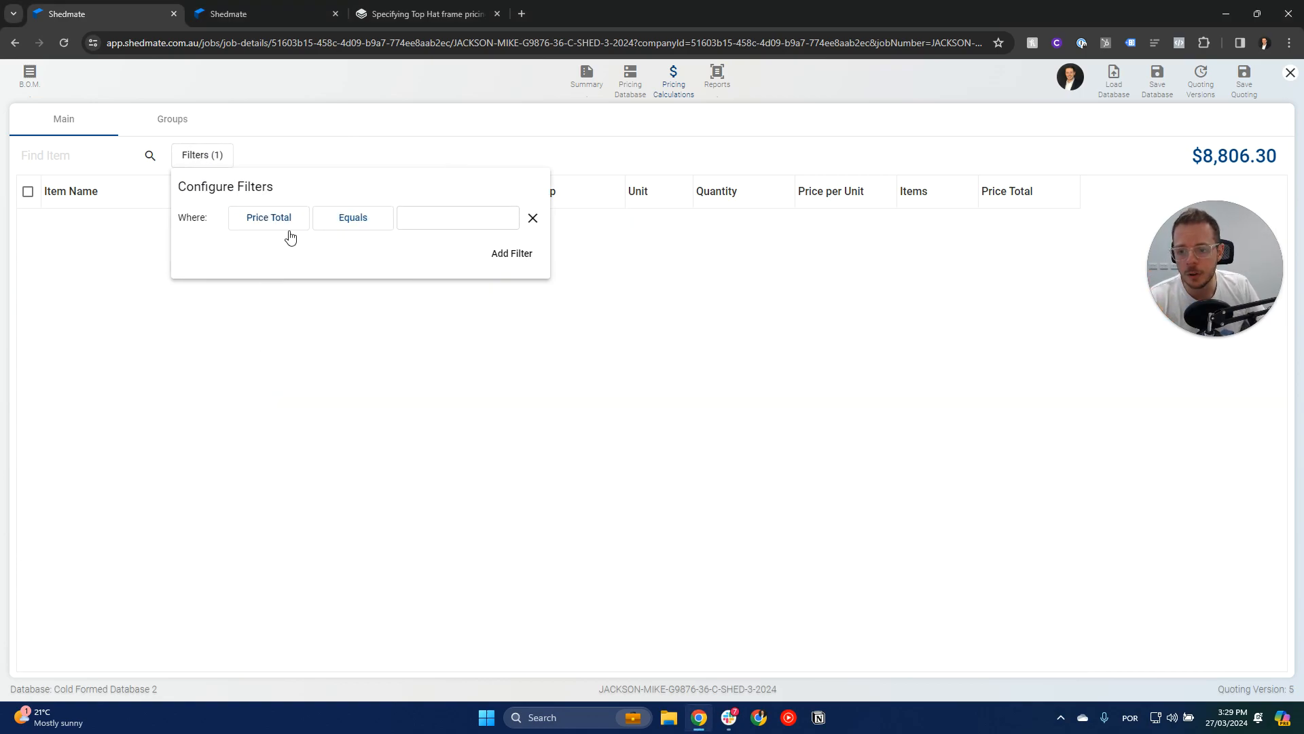
left_click(343, 221)
left_click(356, 350)
left_click(422, 217)
type("0")
left_click(523, 387)
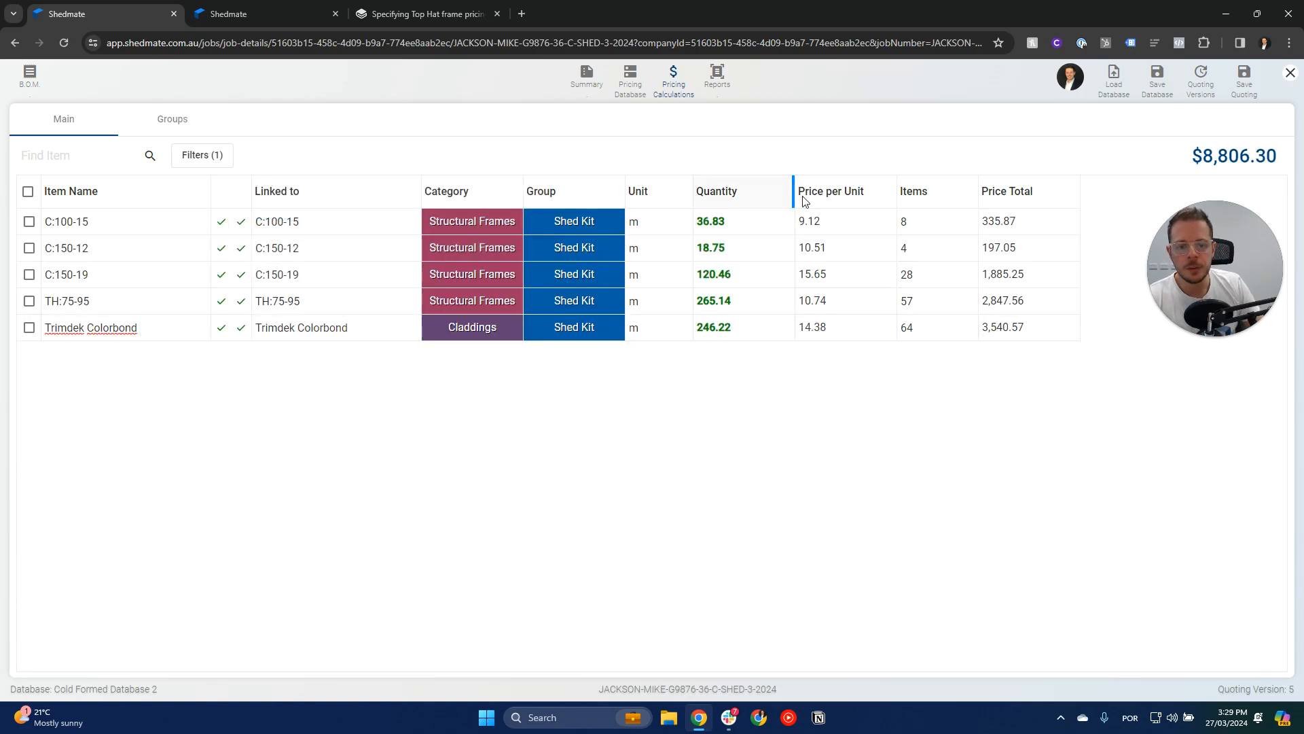
Step: Review the filtered price totals against the quantified shed in the 3D calculation summary, then close the summary
left_click_drag(1212, 254, 1141, 364)
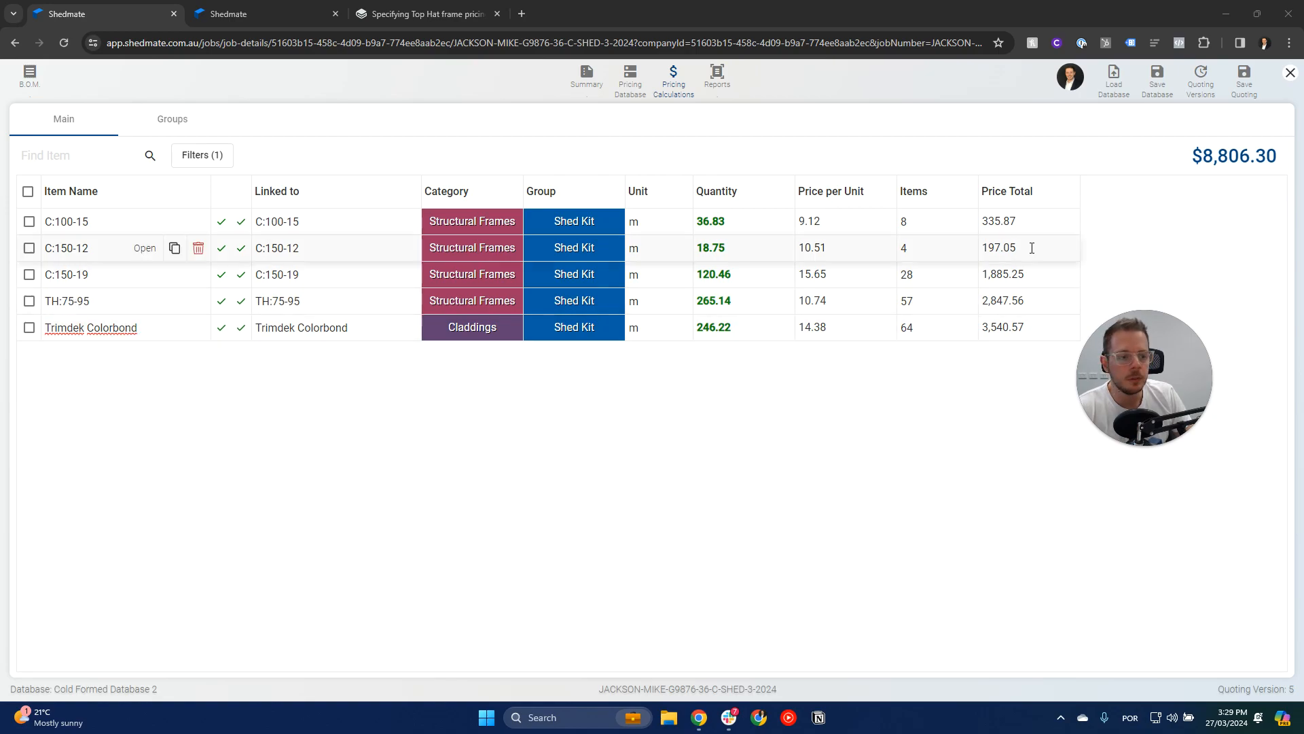
left_click(1234, 155)
scroll(753, 339, "up", 6)
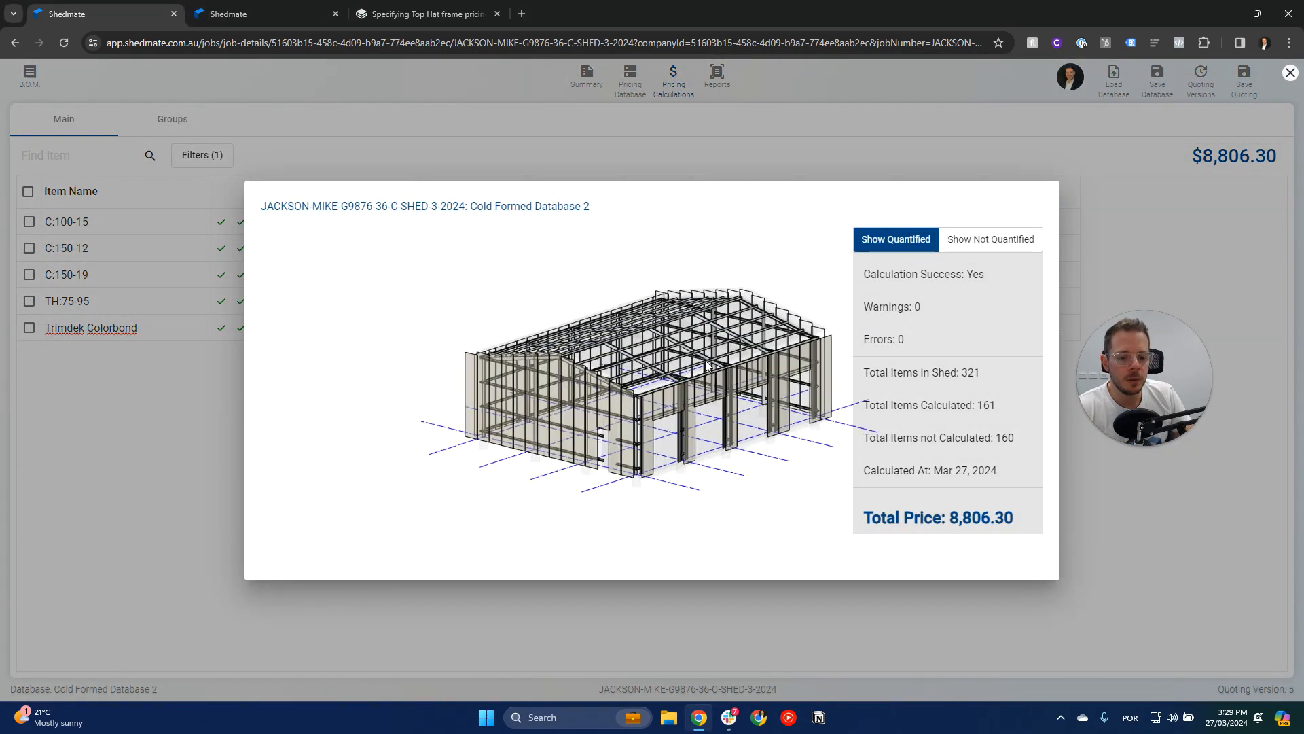
right_click_drag(717, 373, 677, 376)
left_click(1128, 252)
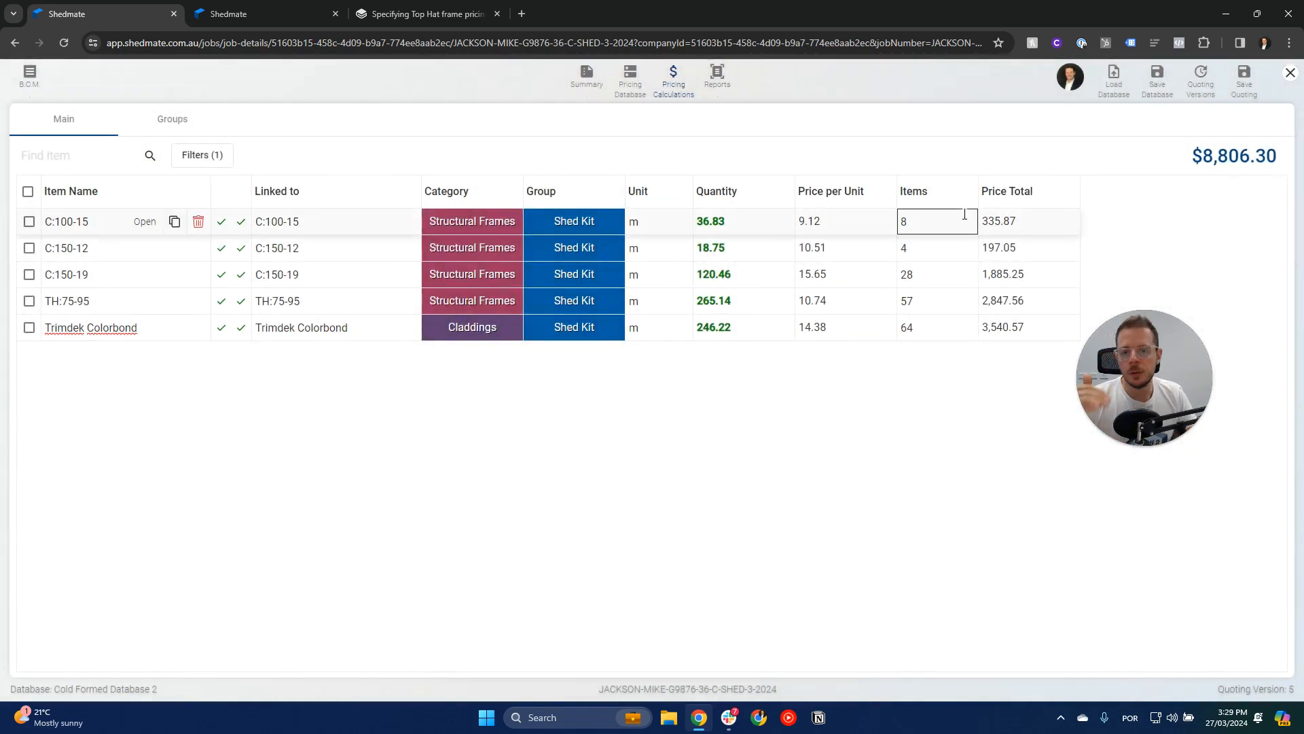
Step: Close the job's browser tab, leave the draft's shed design and open the draft's pricing calculations in its quoting
left_click(174, 13)
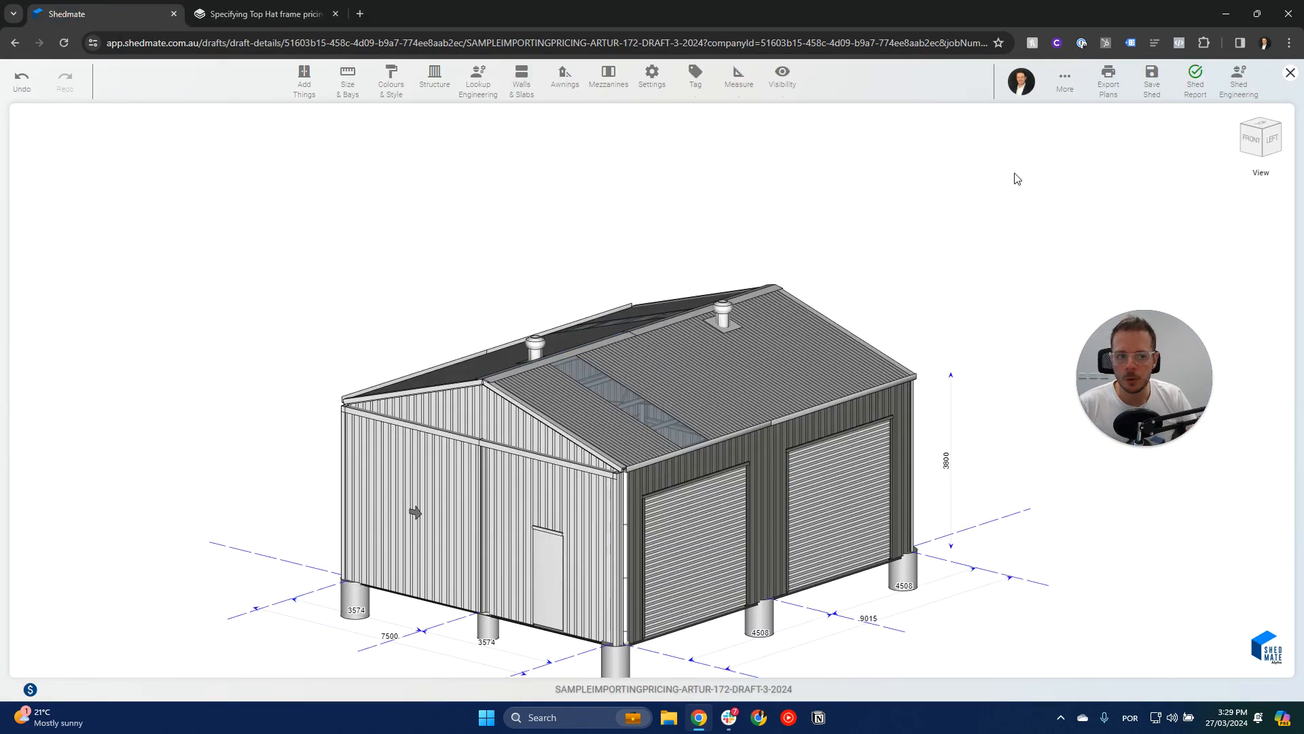
left_click(1289, 72)
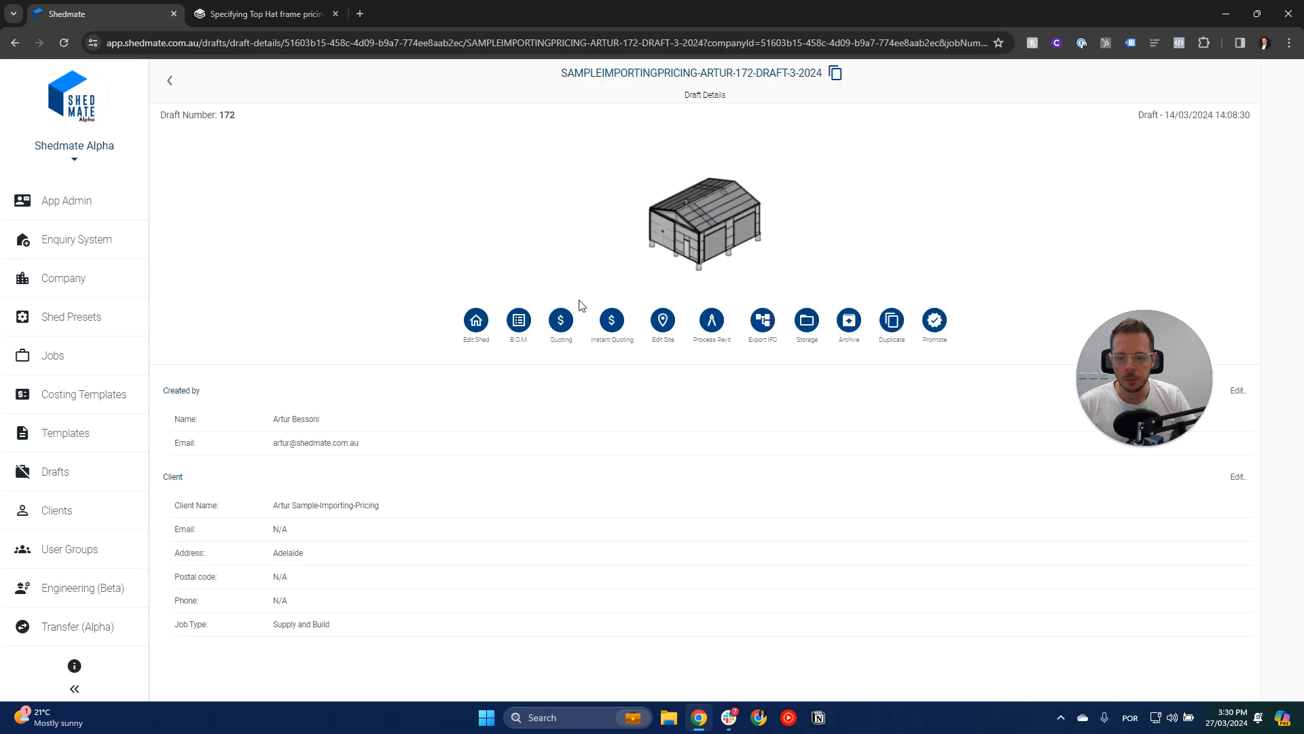
left_click(616, 322)
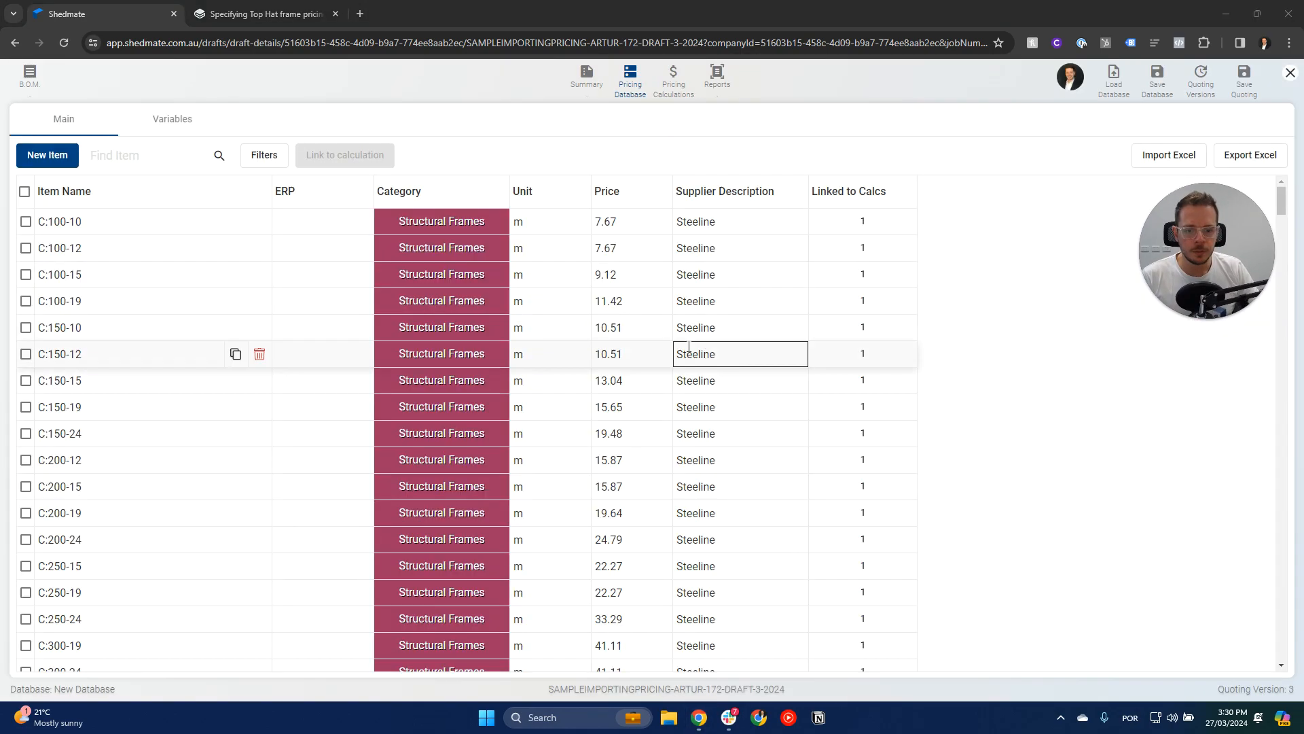
left_click(673, 80)
Step: Try a rule on the Cover Sheets for Trimdek/Corrugated calculation that takes the maximum Length, leaving it unconfirmed
scroll(617, 384, "down", 10)
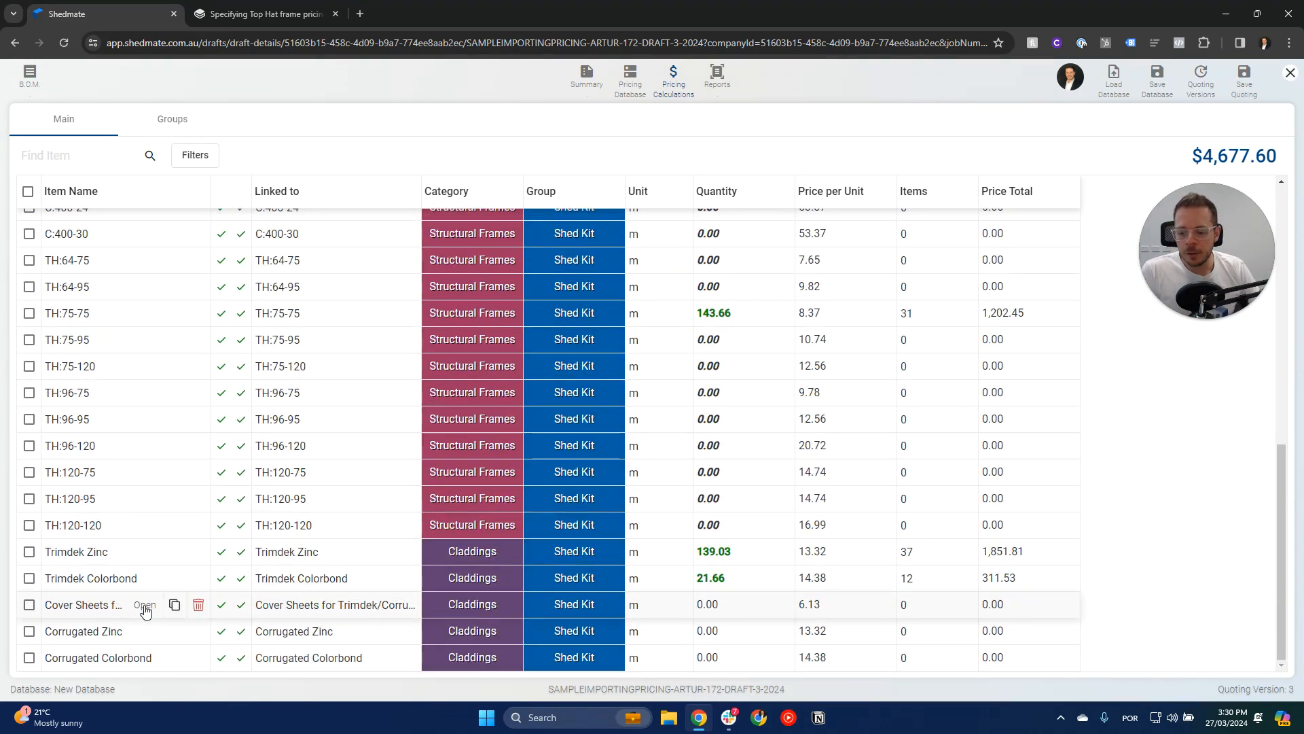
left_click(144, 605)
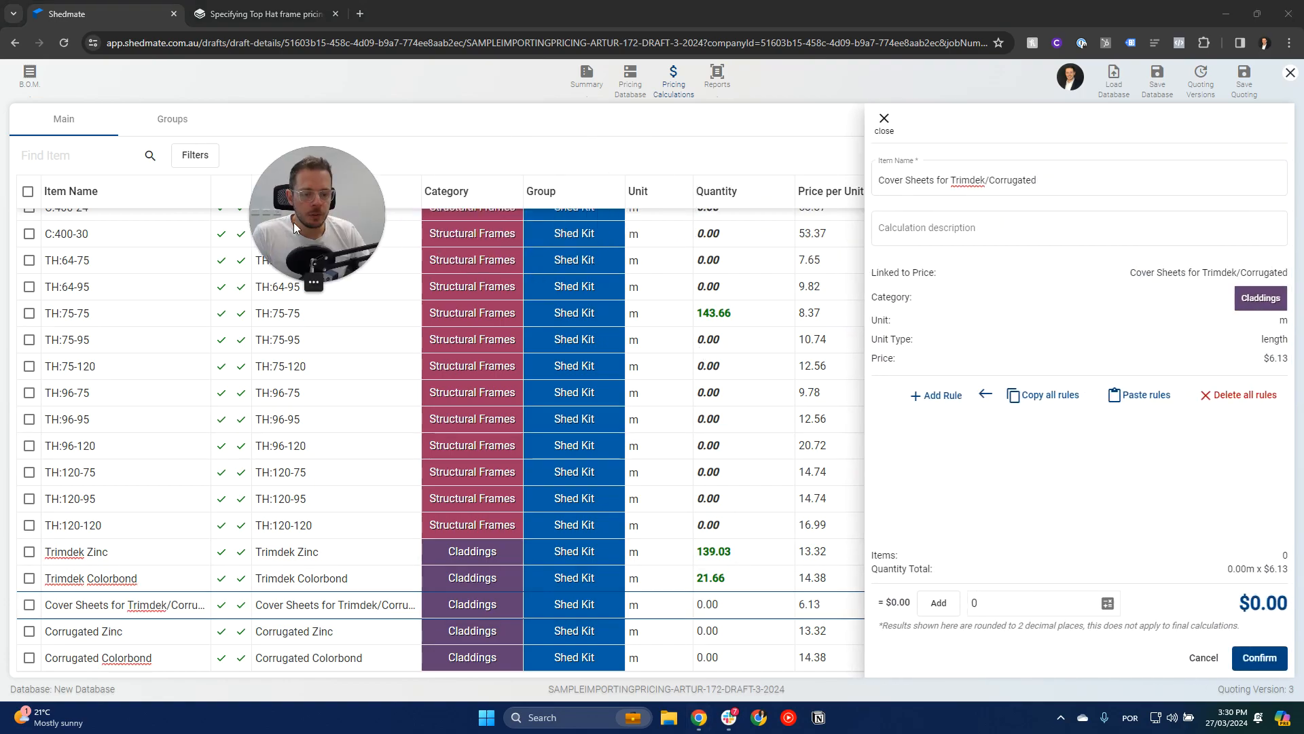
left_click(937, 396)
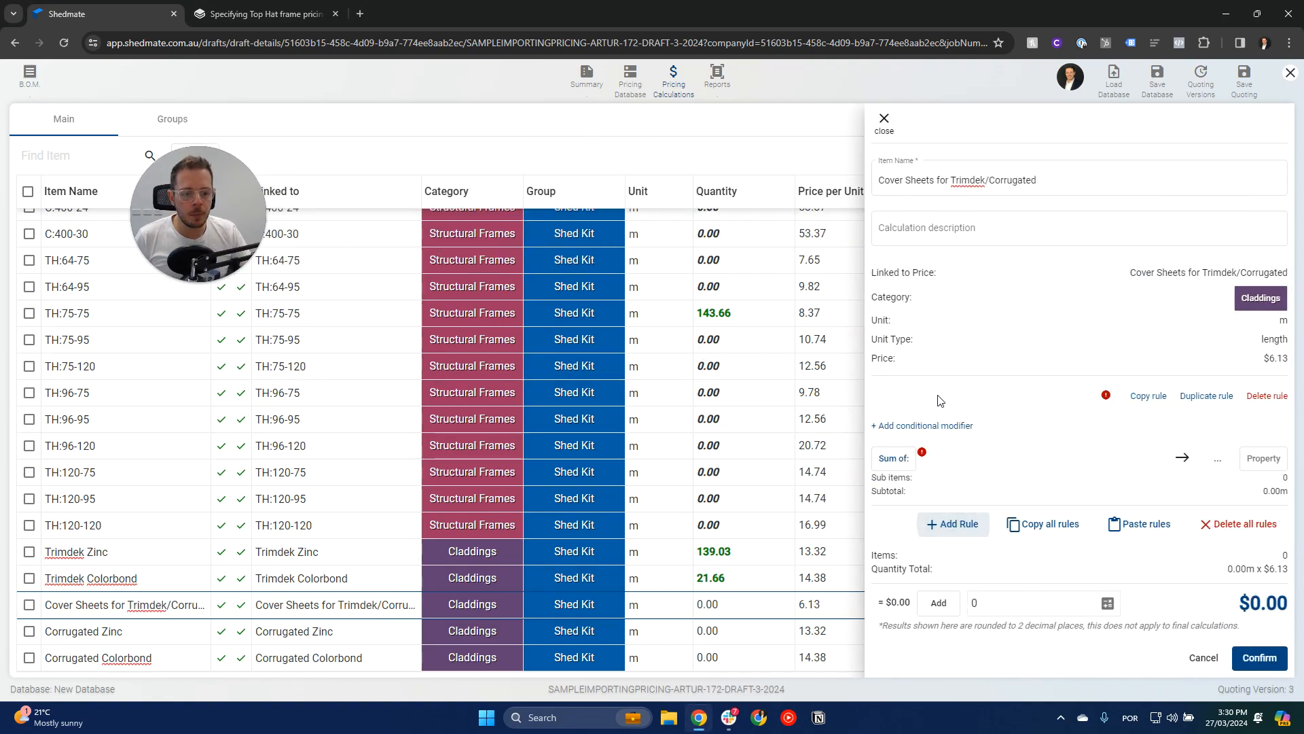
left_click(1262, 459)
left_click(1249, 489)
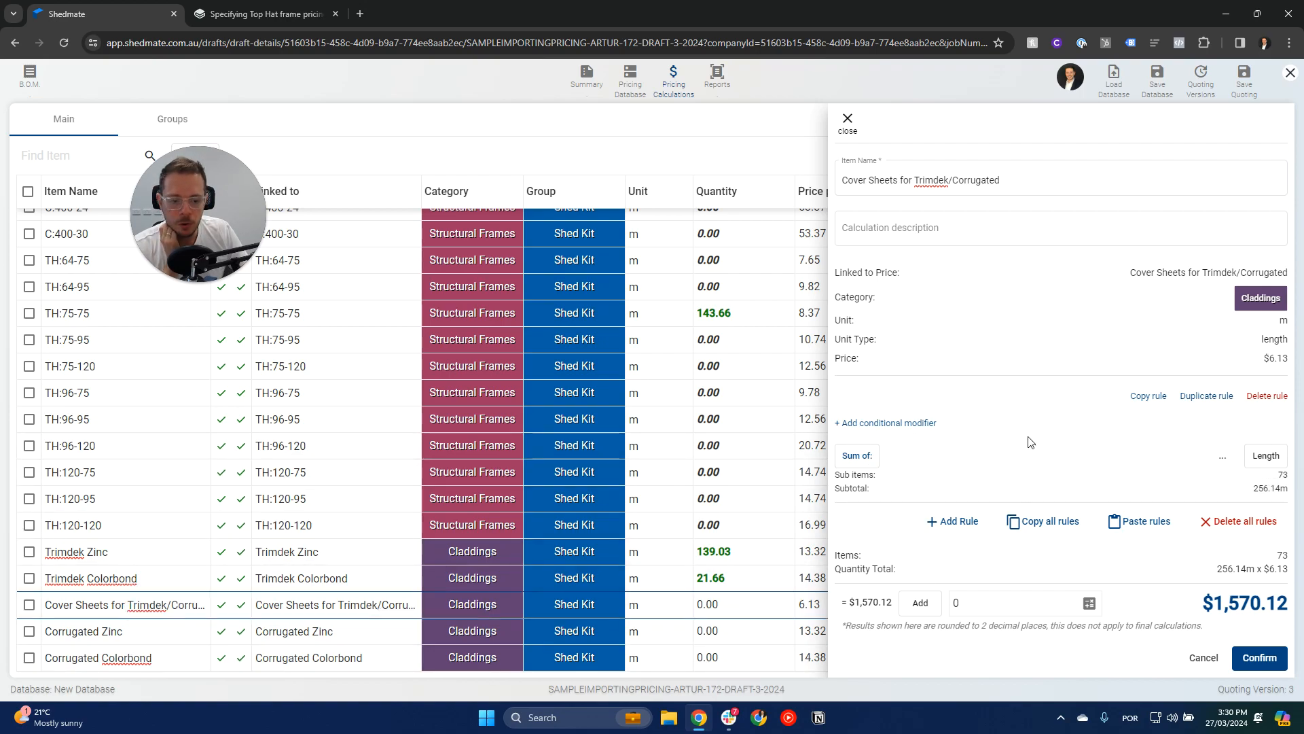
left_click(858, 457)
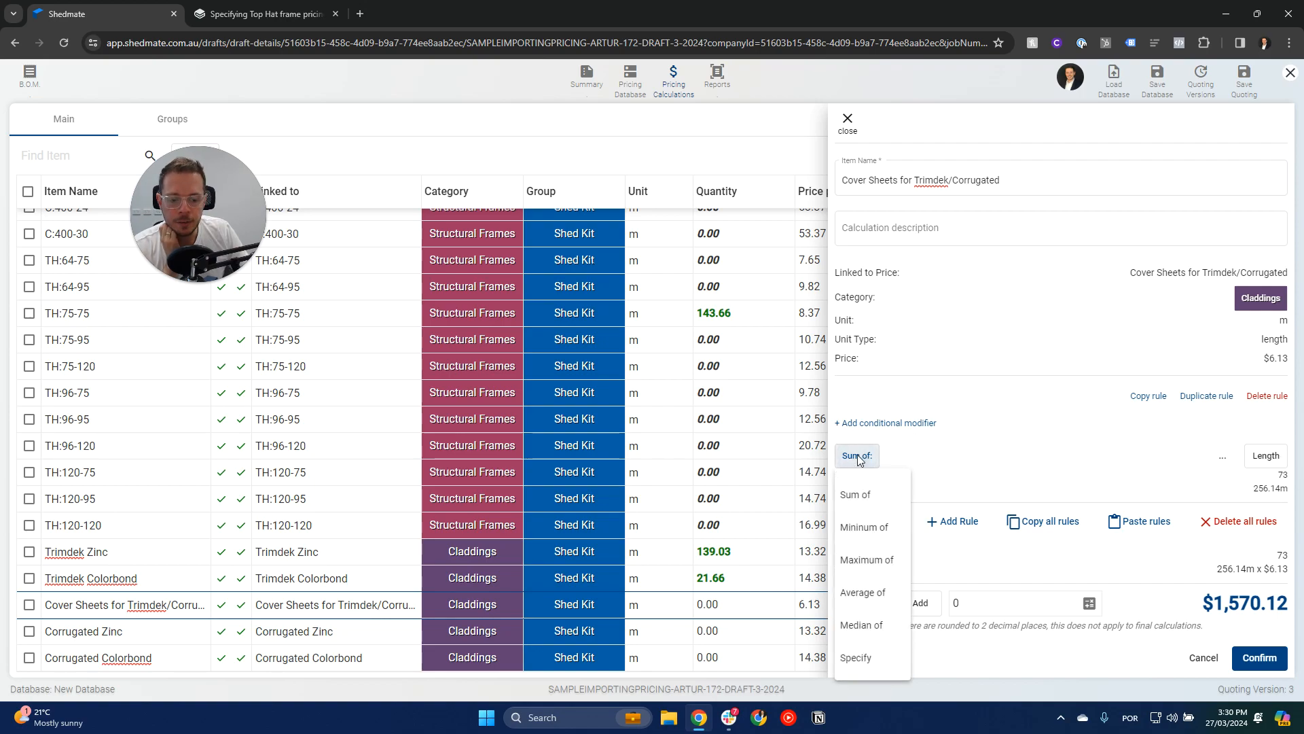
left_click(877, 566)
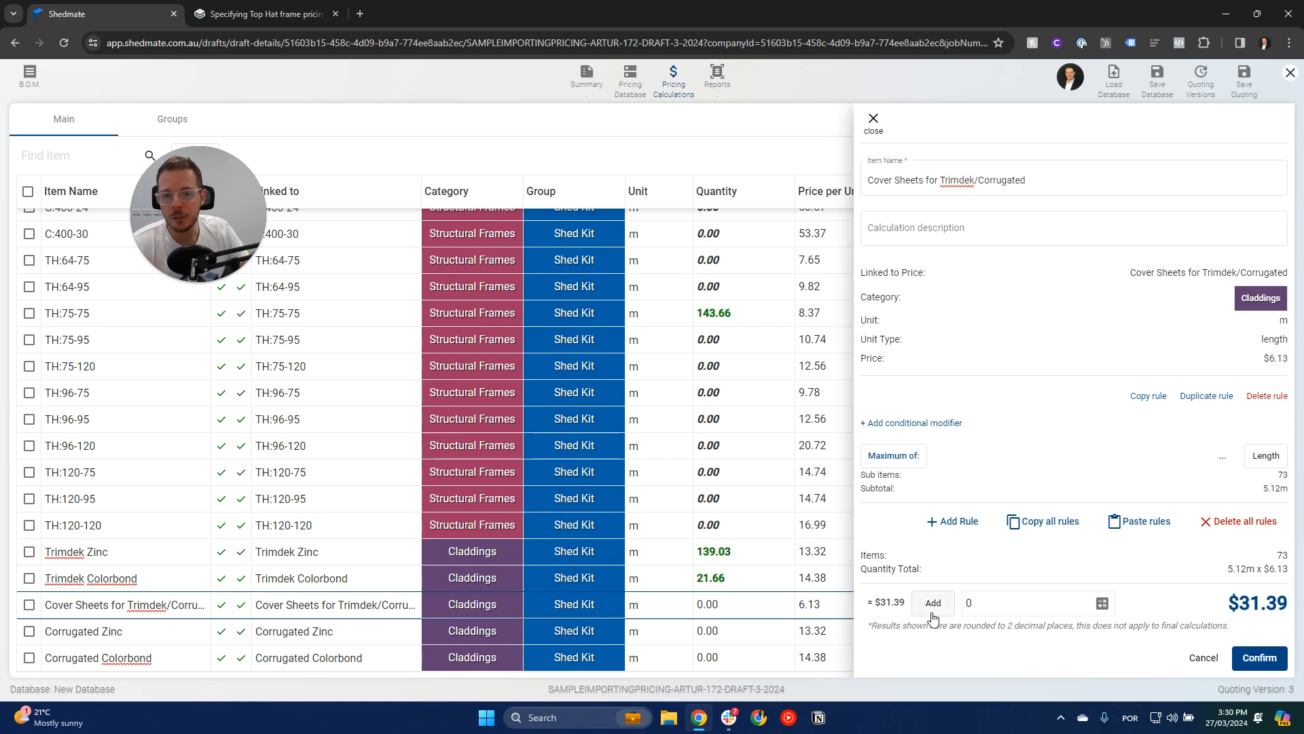
left_click(874, 120)
Step: Duplicate the Cover Sheets for Trimdek/Corrugated item in the pricing database and rename the copy as Cover Sheets for Trimdek
left_click(627, 80)
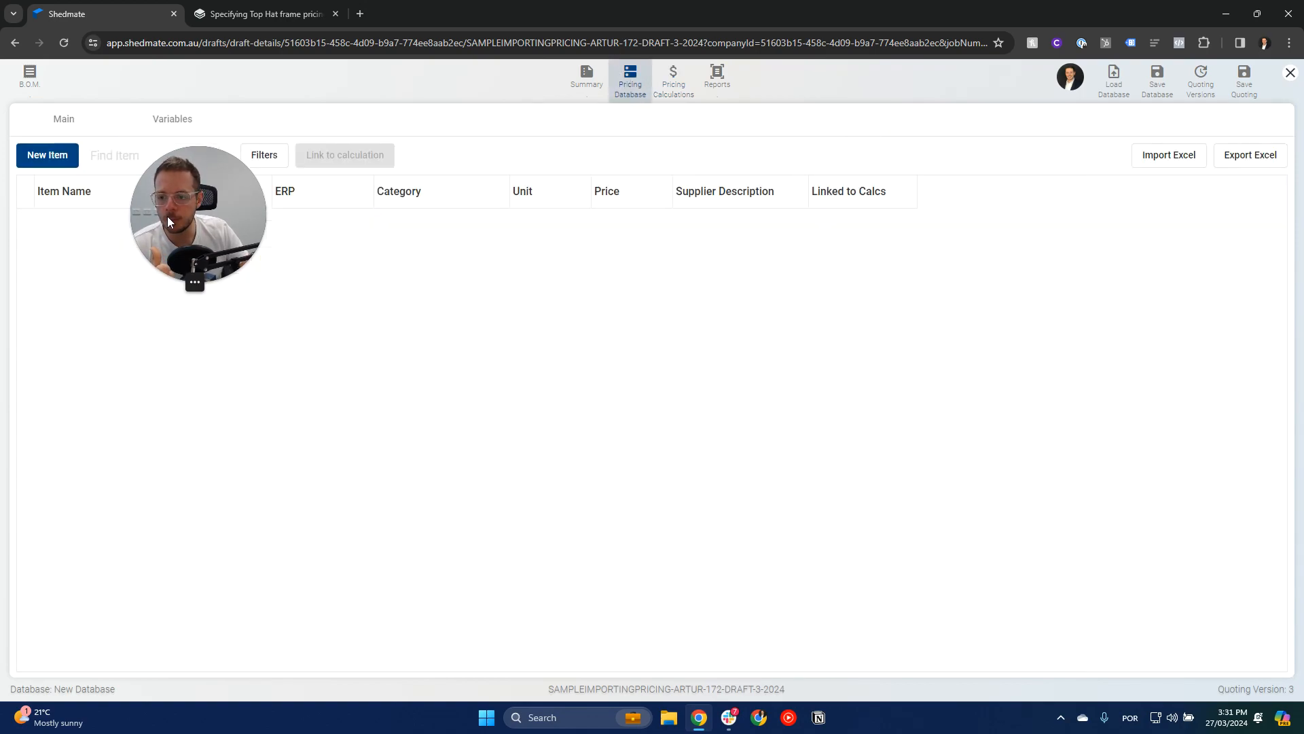
type("cover")
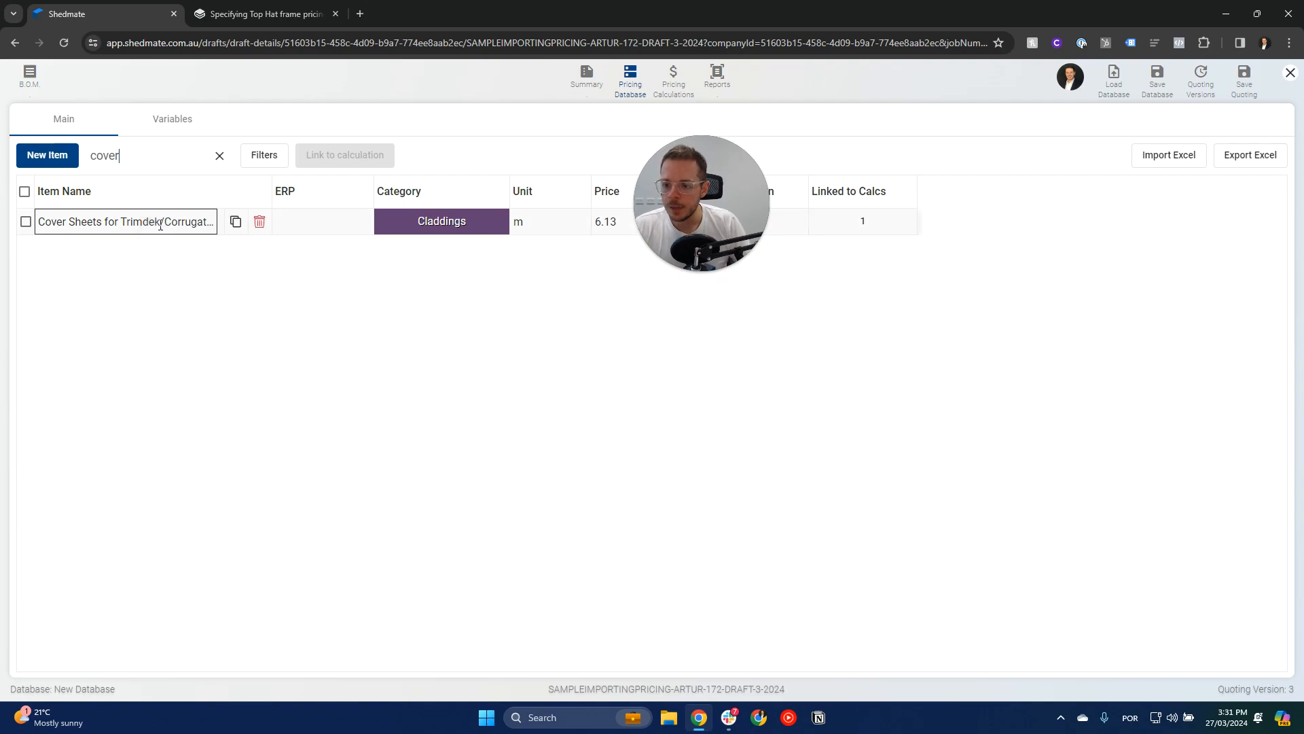
left_click(235, 222)
left_click(727, 406)
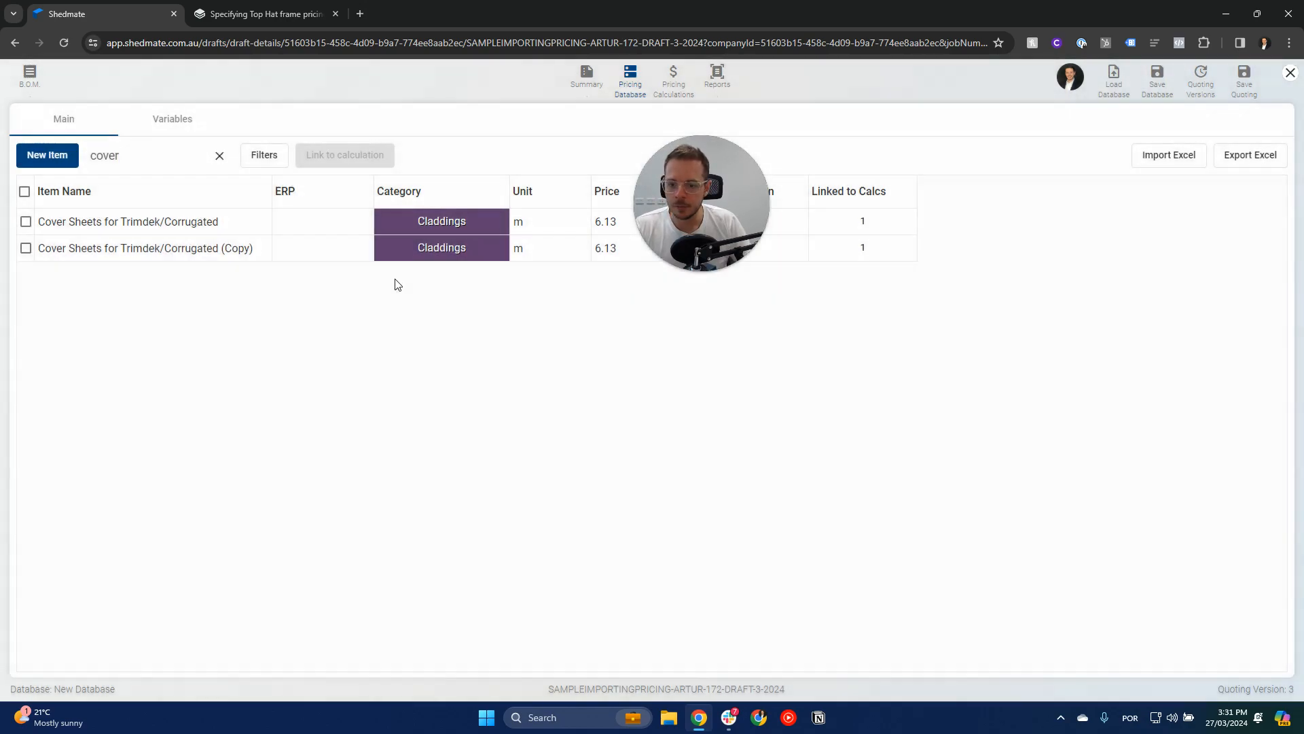
left_click(202, 253)
left_click_drag(163, 249, 328, 246)
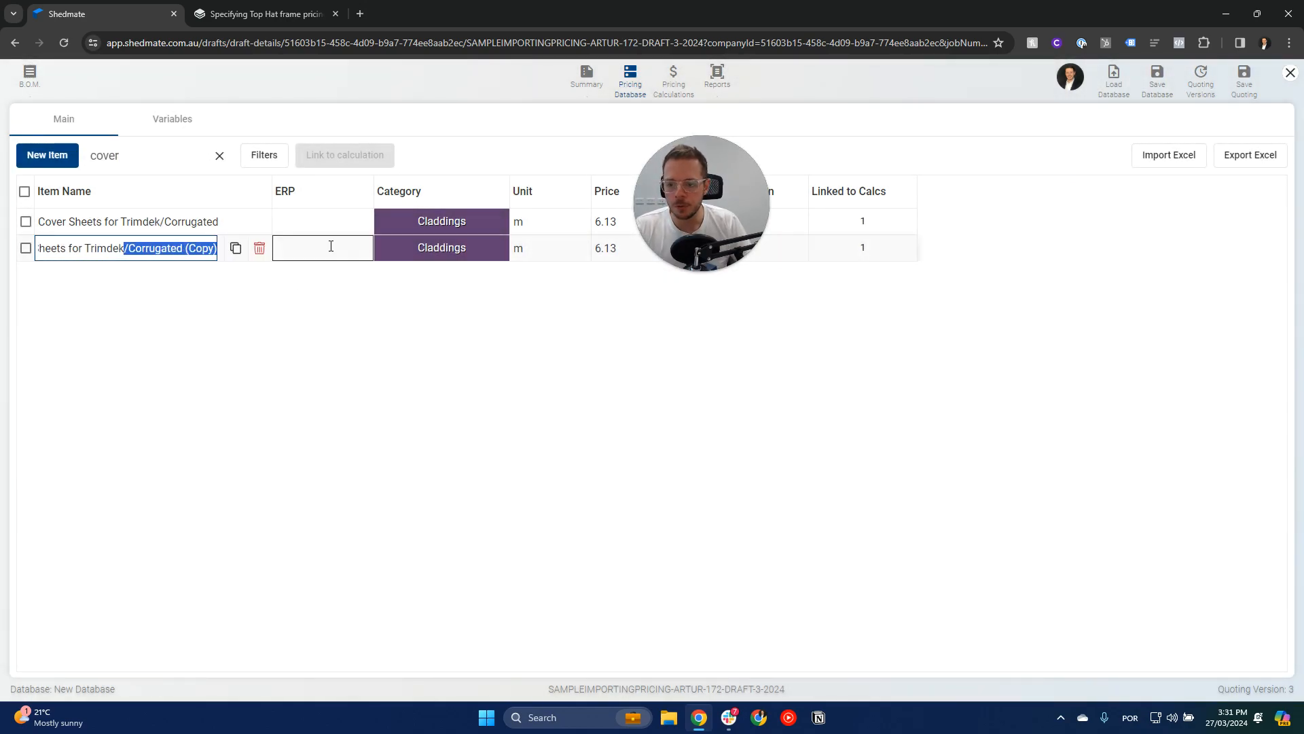
key("BackSpace")
left_click(236, 303)
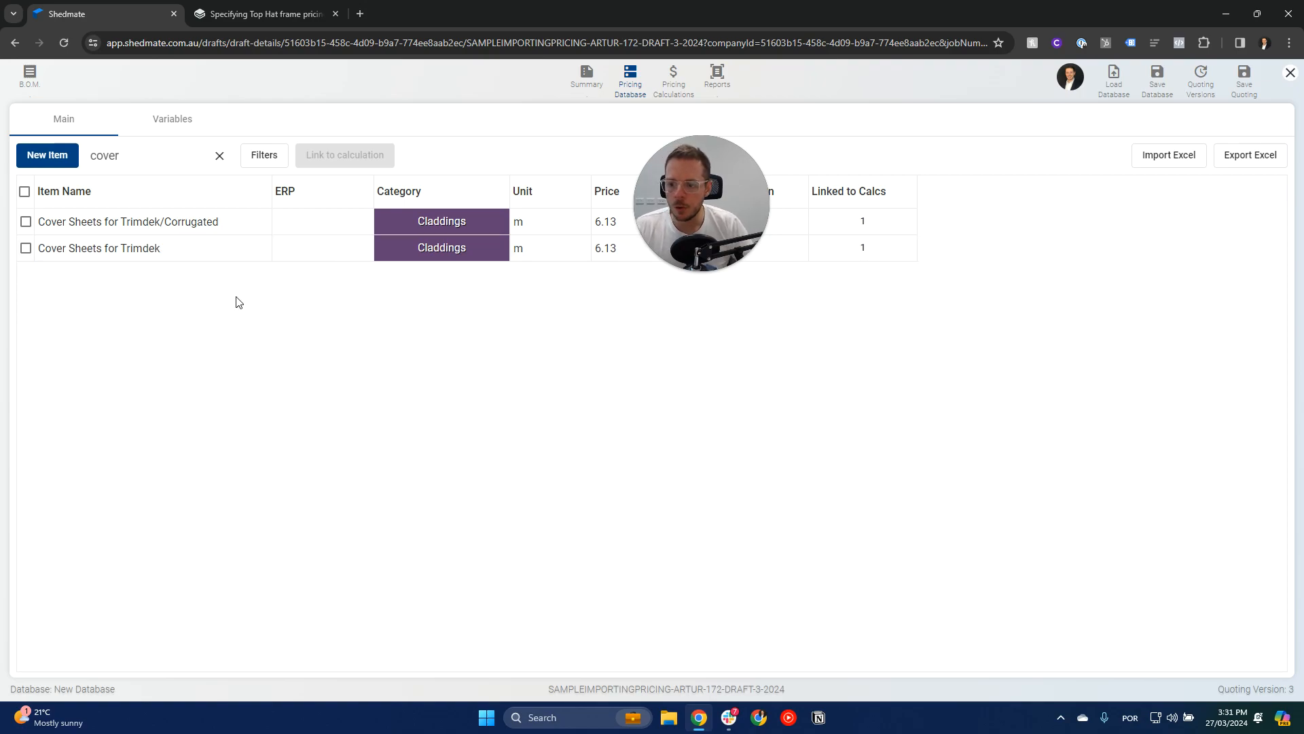
Step: Rename the original combined cover sheets item as Cover Sheets for Corrugated and return to the pricing calculations
left_click_drag(119, 224, 123, 224)
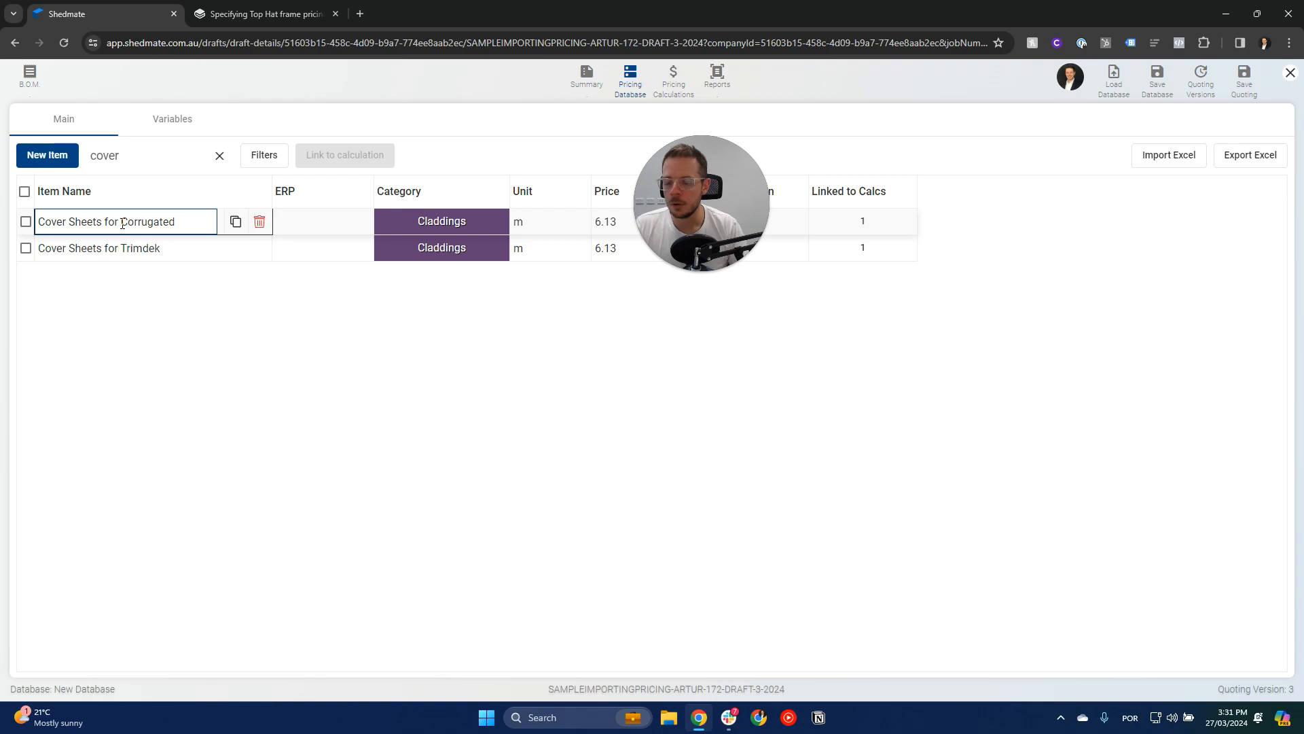
left_click(245, 350)
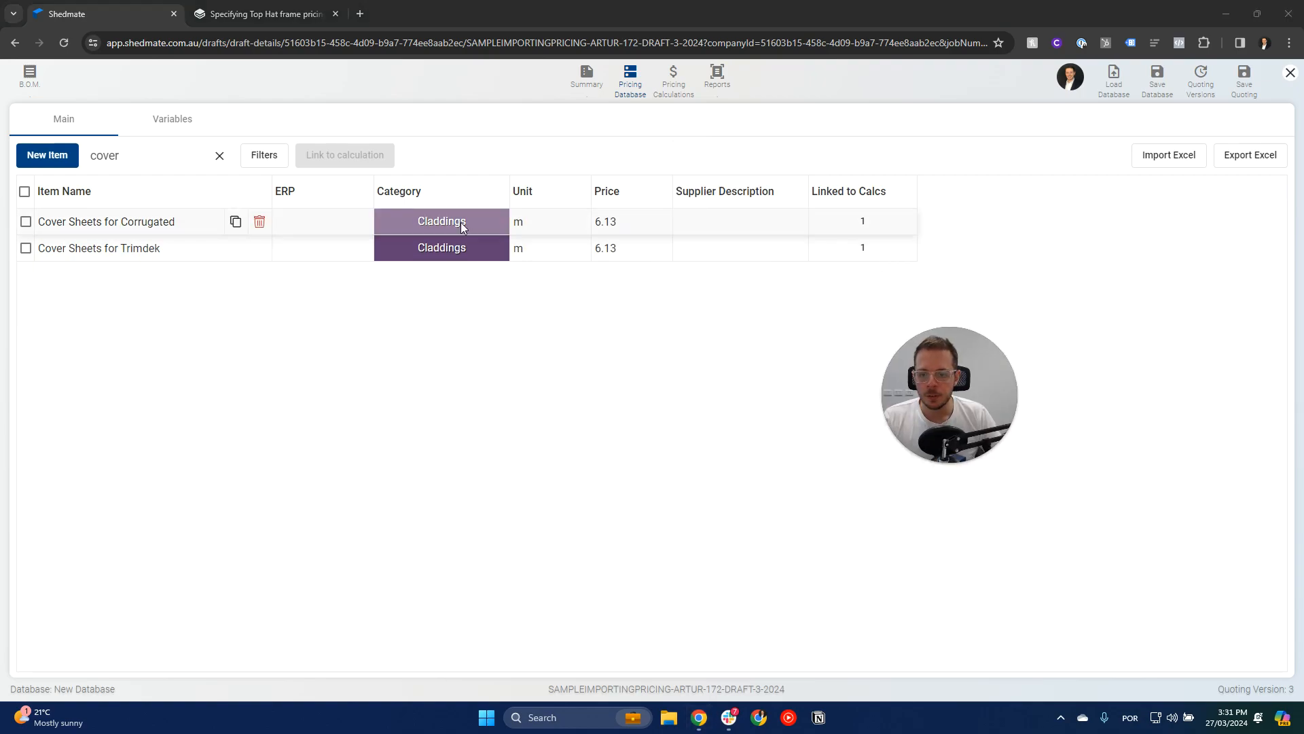
left_click(442, 223)
scroll(499, 415, "down", 5)
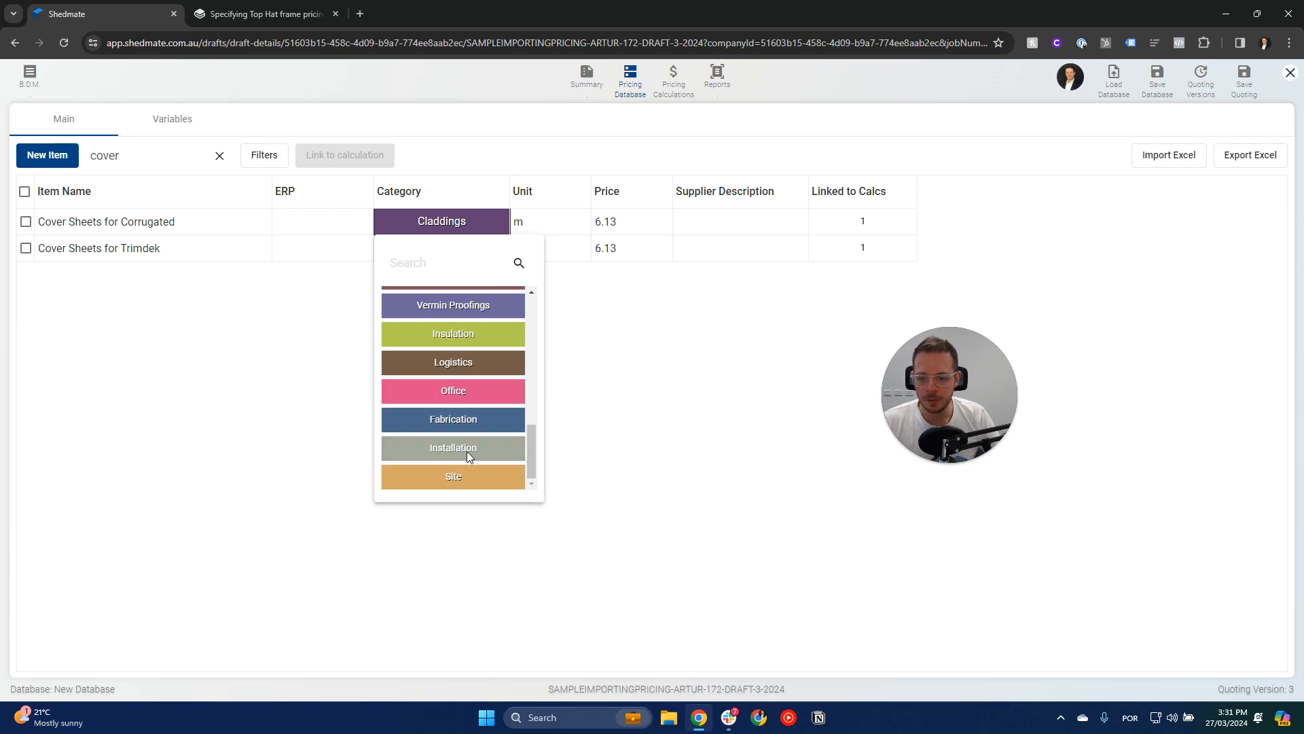
left_click(684, 445)
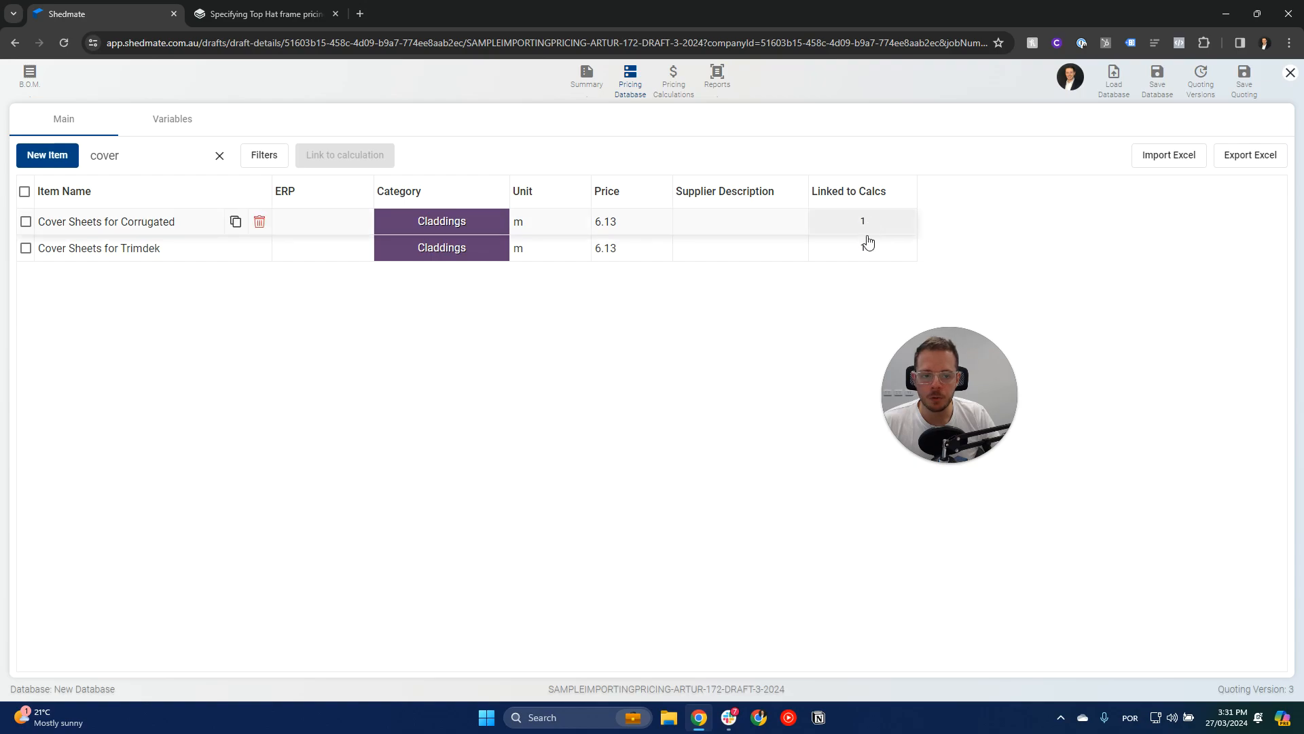
left_click(679, 91)
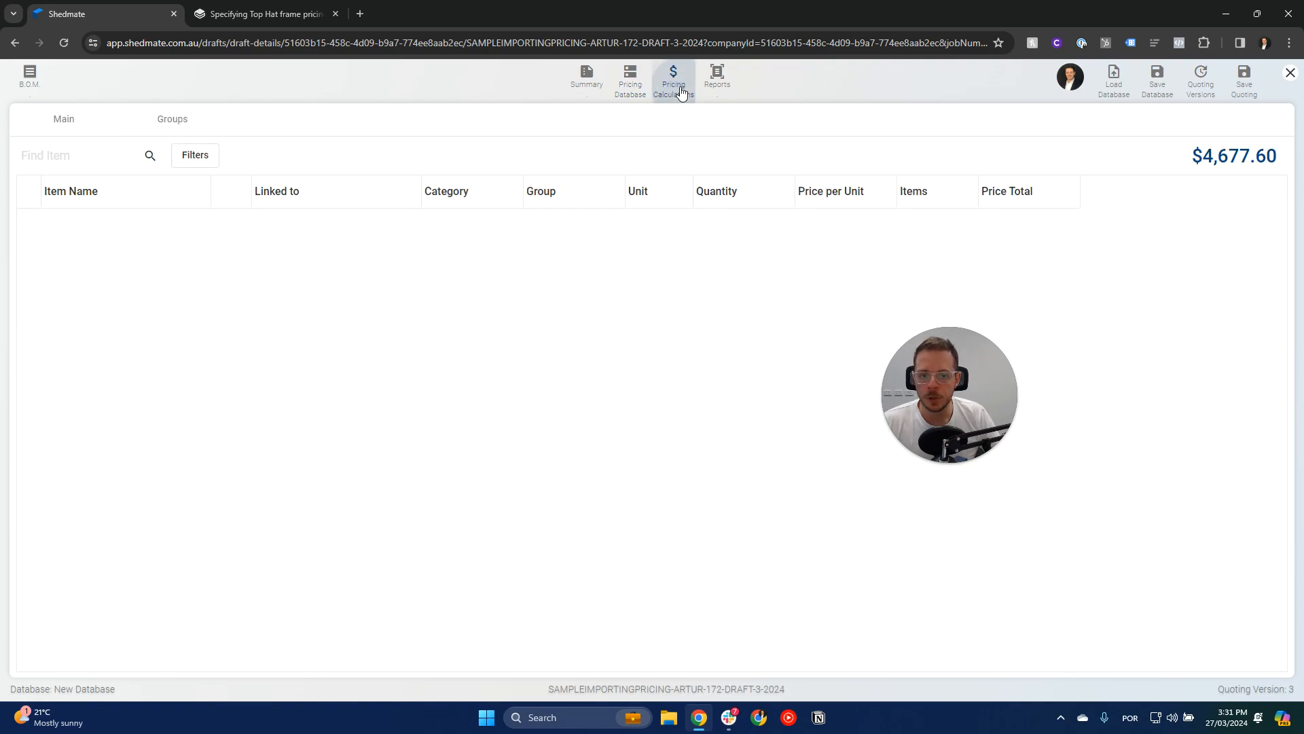
left_click_drag(1280, 283, 1269, 598)
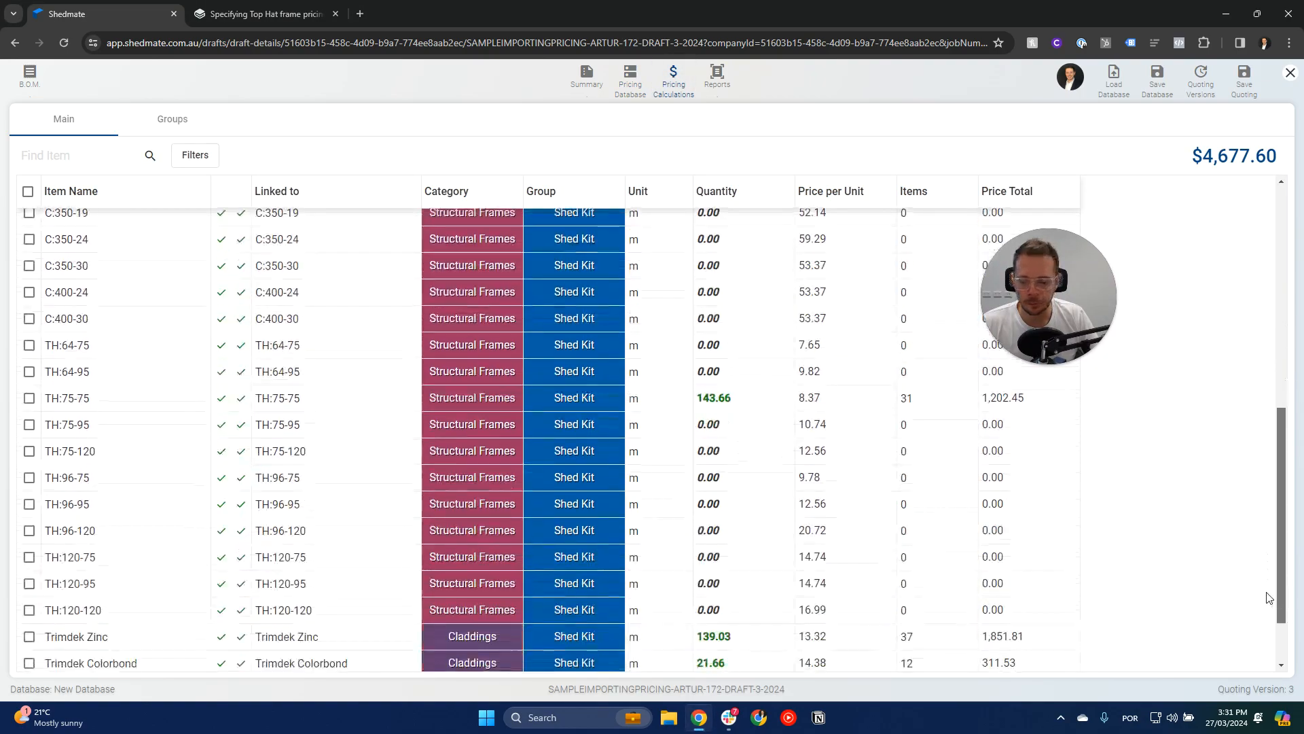
scroll(1269, 597, "down", 2)
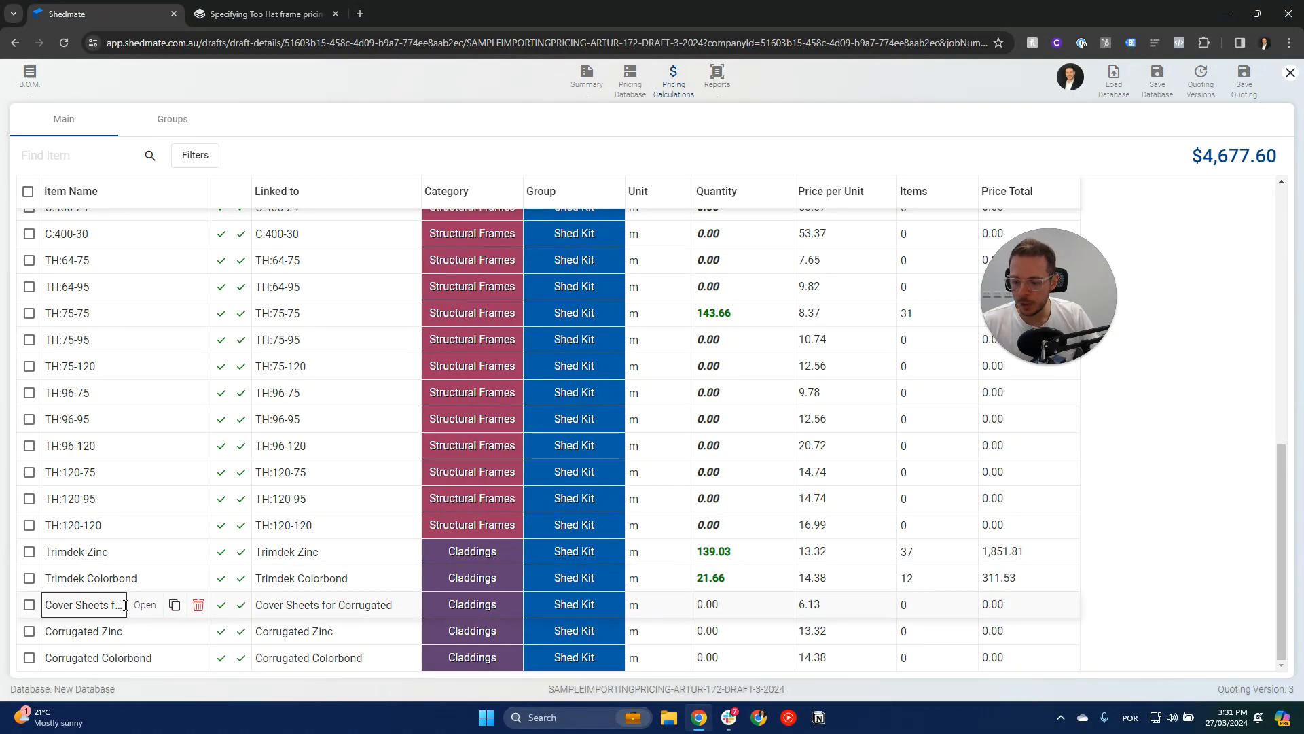
left_click(175, 608)
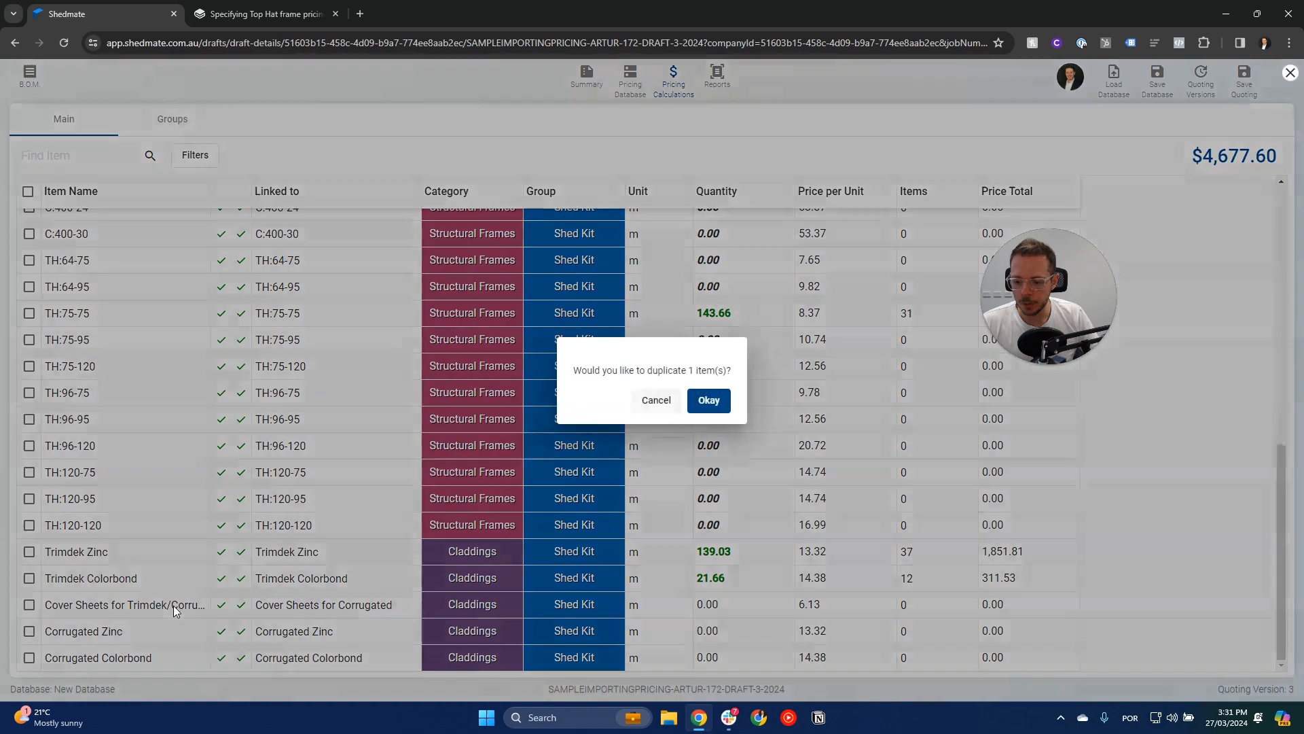
left_click(708, 402)
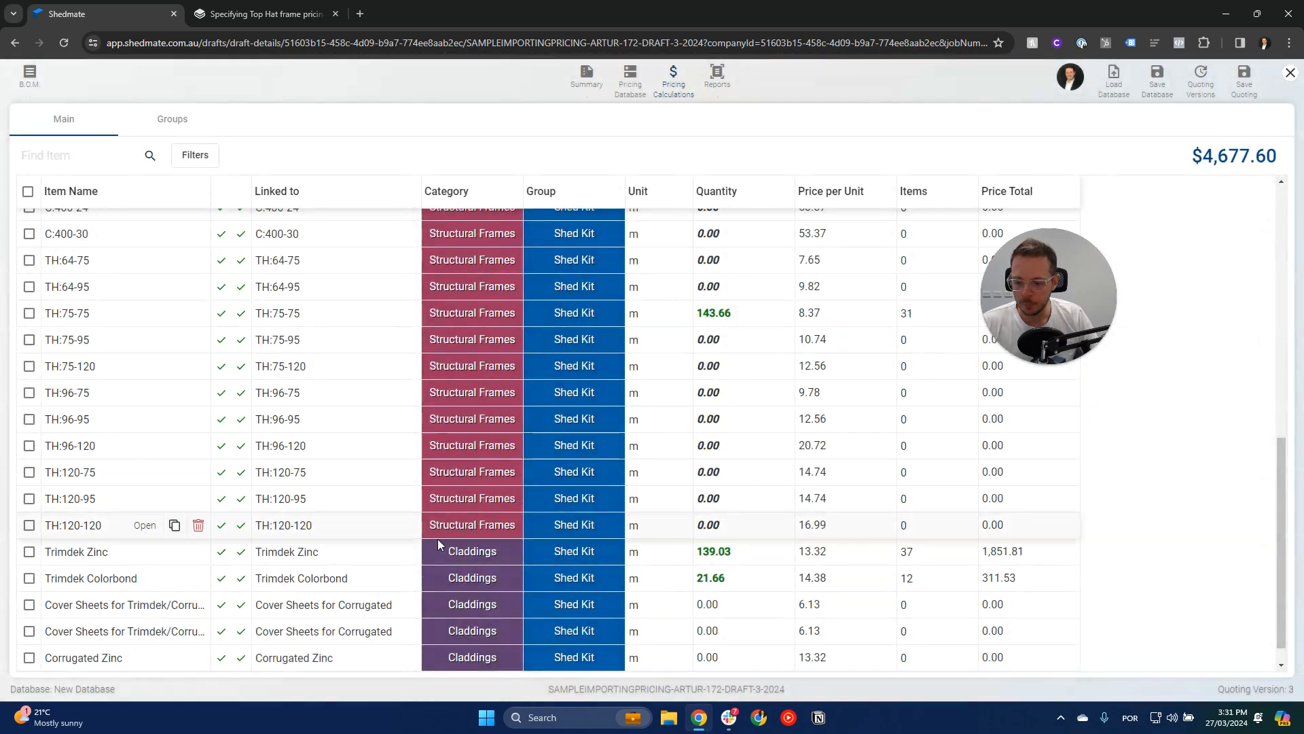
left_click(145, 606)
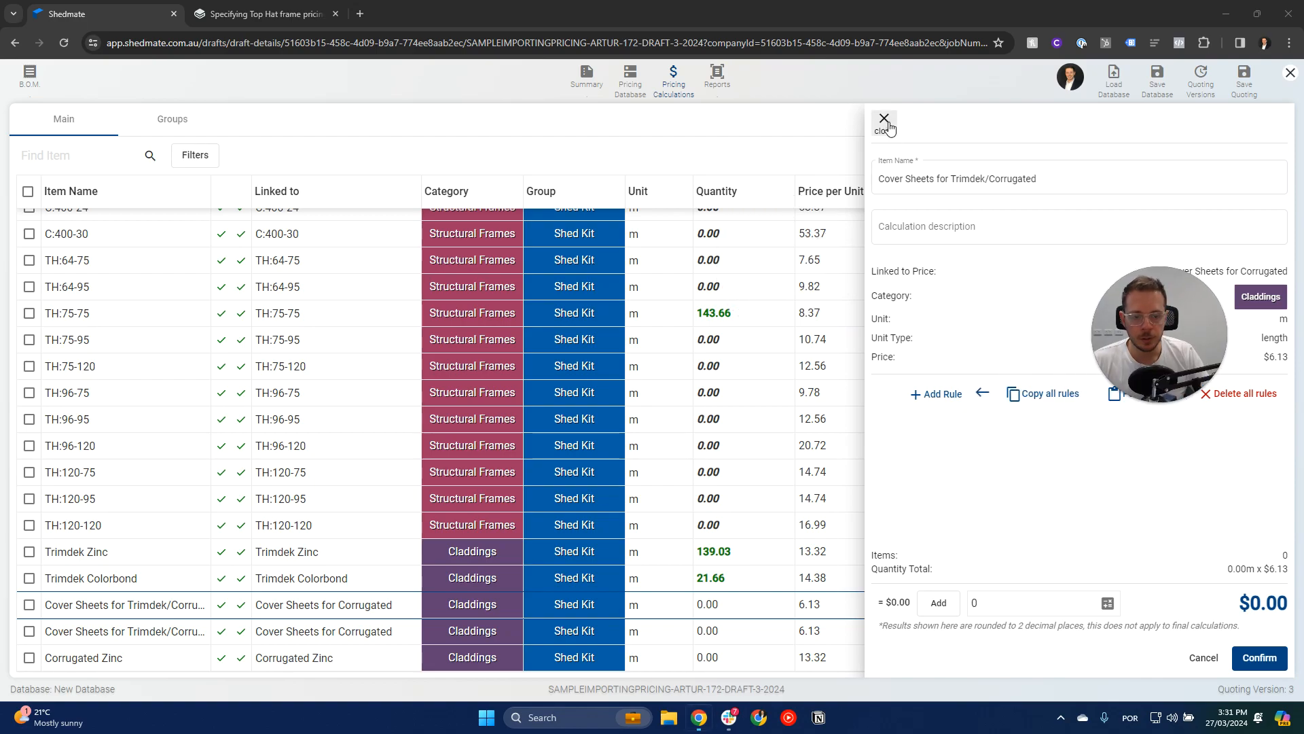
left_click(884, 119)
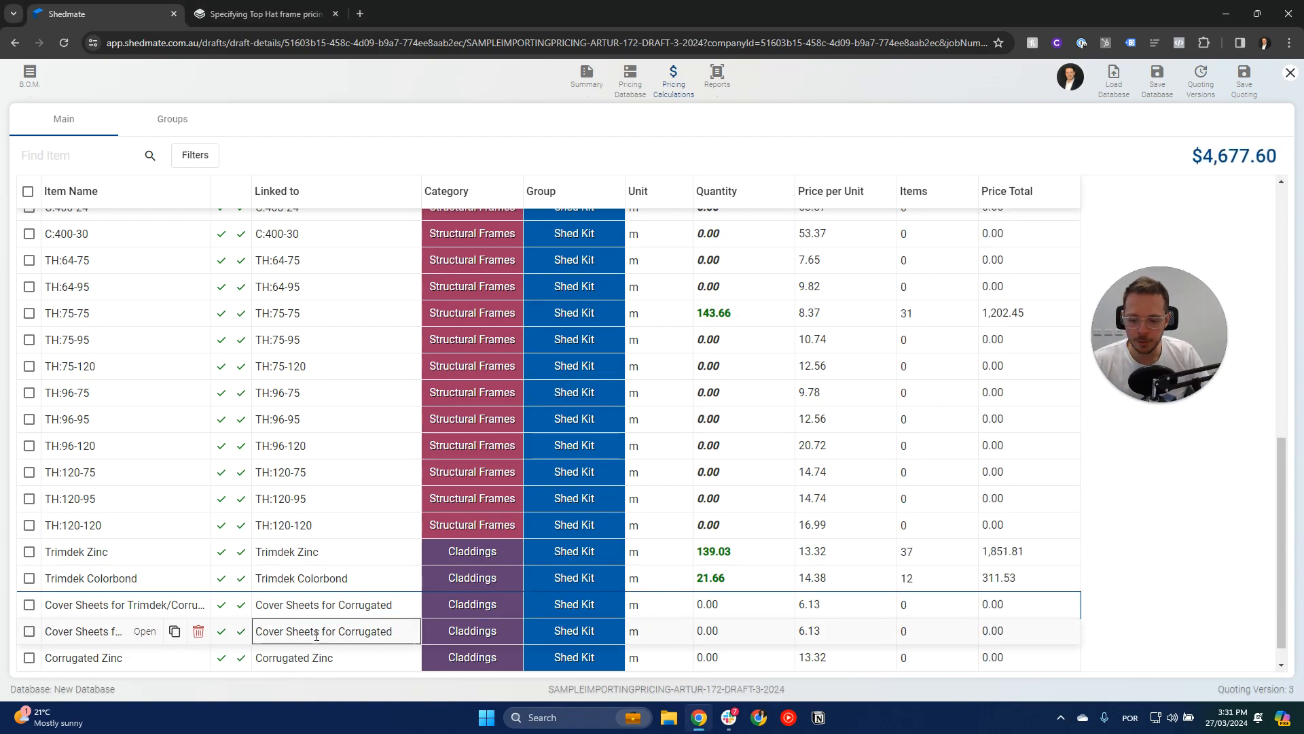
left_click(200, 632)
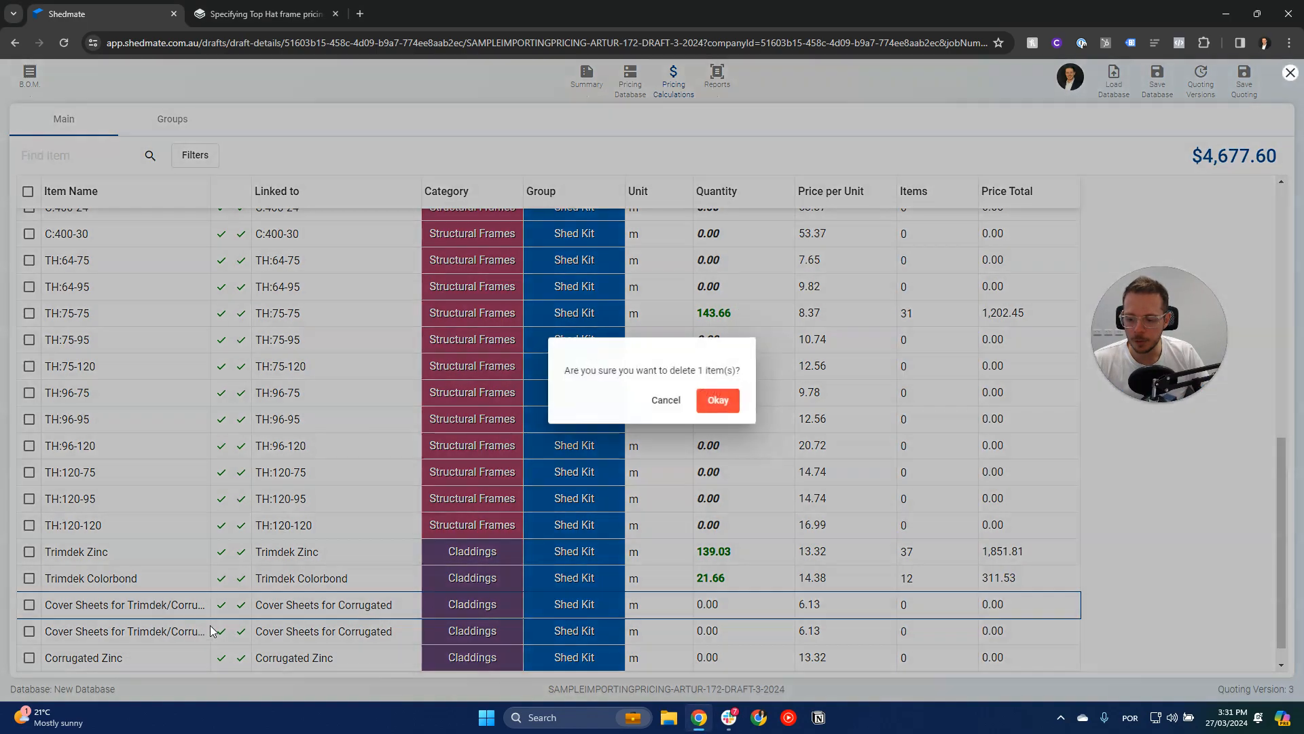
left_click(717, 399)
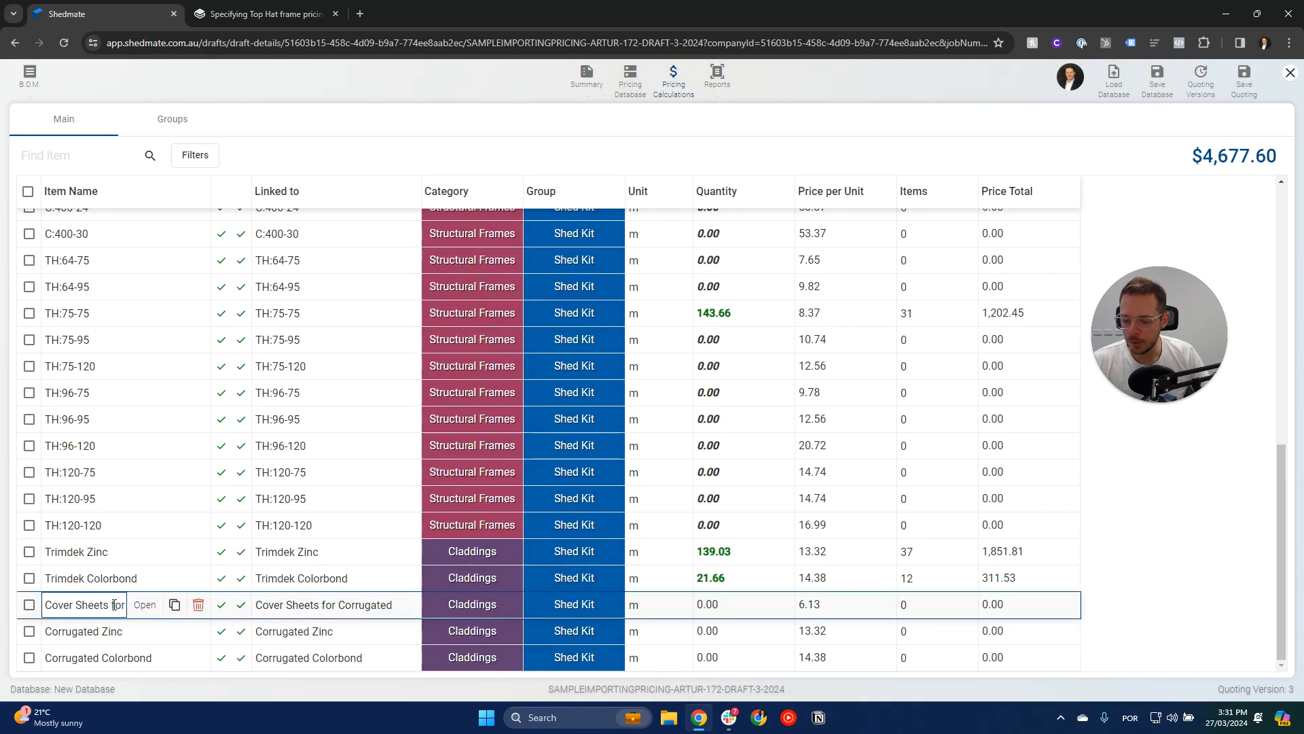
Step: Rename the Cover Sheets for Trimdek/Corrugated calculation as Cover Sheets forCorrugated
key("BackSpace")
type("for")
key("Return")
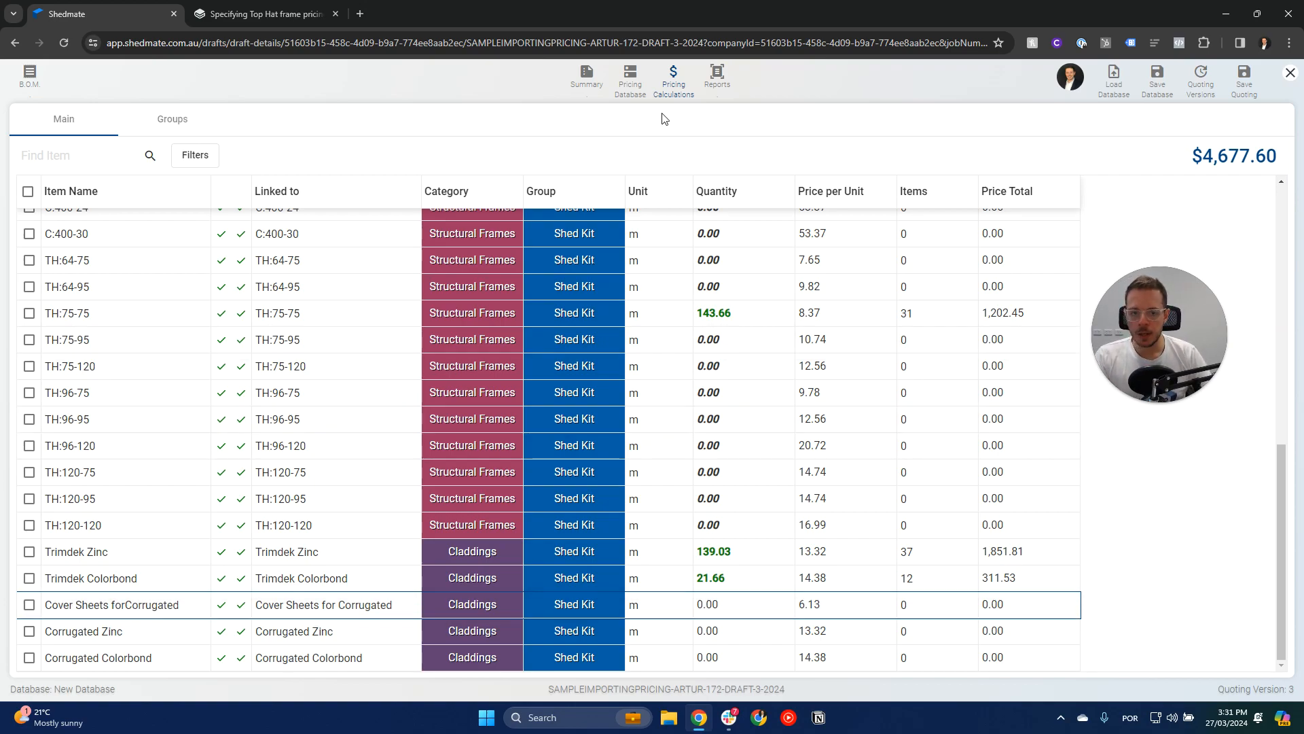
Step: Find the Trimdek items in the pricing database and link Cover Sheets for Trimdek to a new calculation
left_click(632, 80)
left_click(169, 156)
type("trimdek")
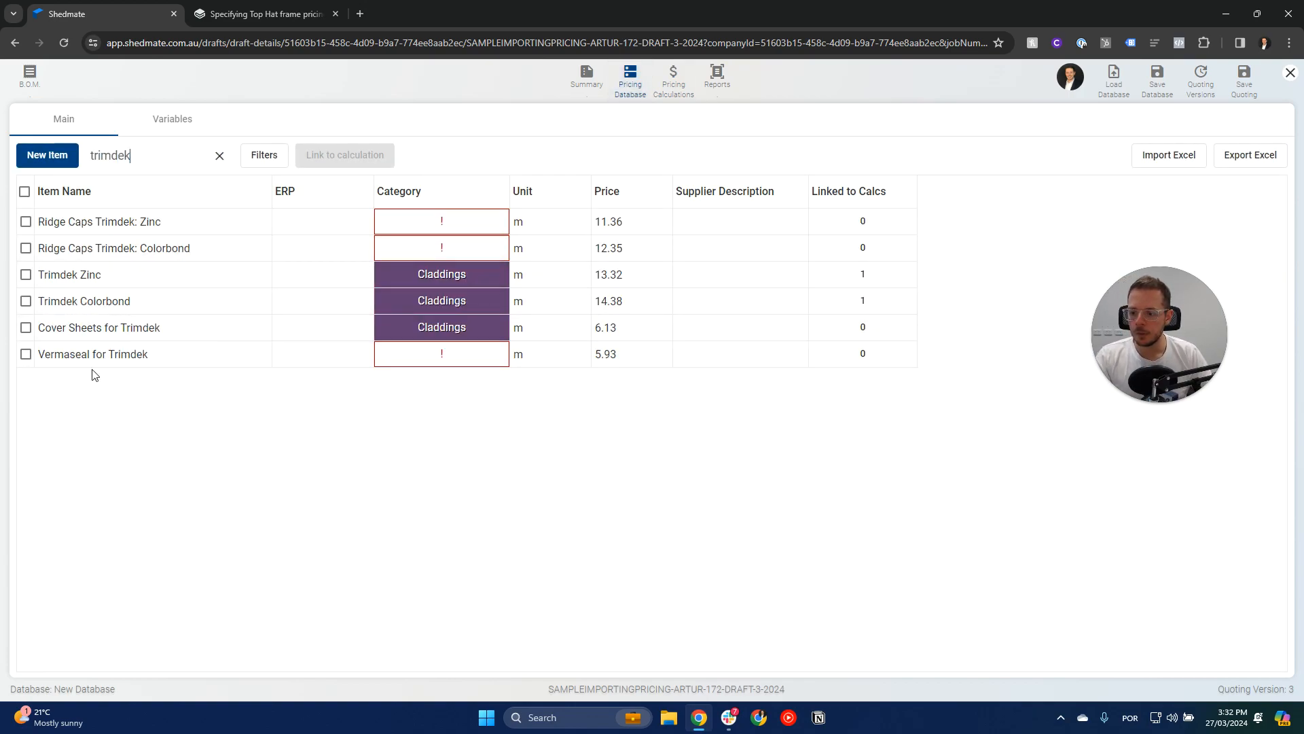
left_click(864, 328)
left_click(820, 398)
left_click(706, 399)
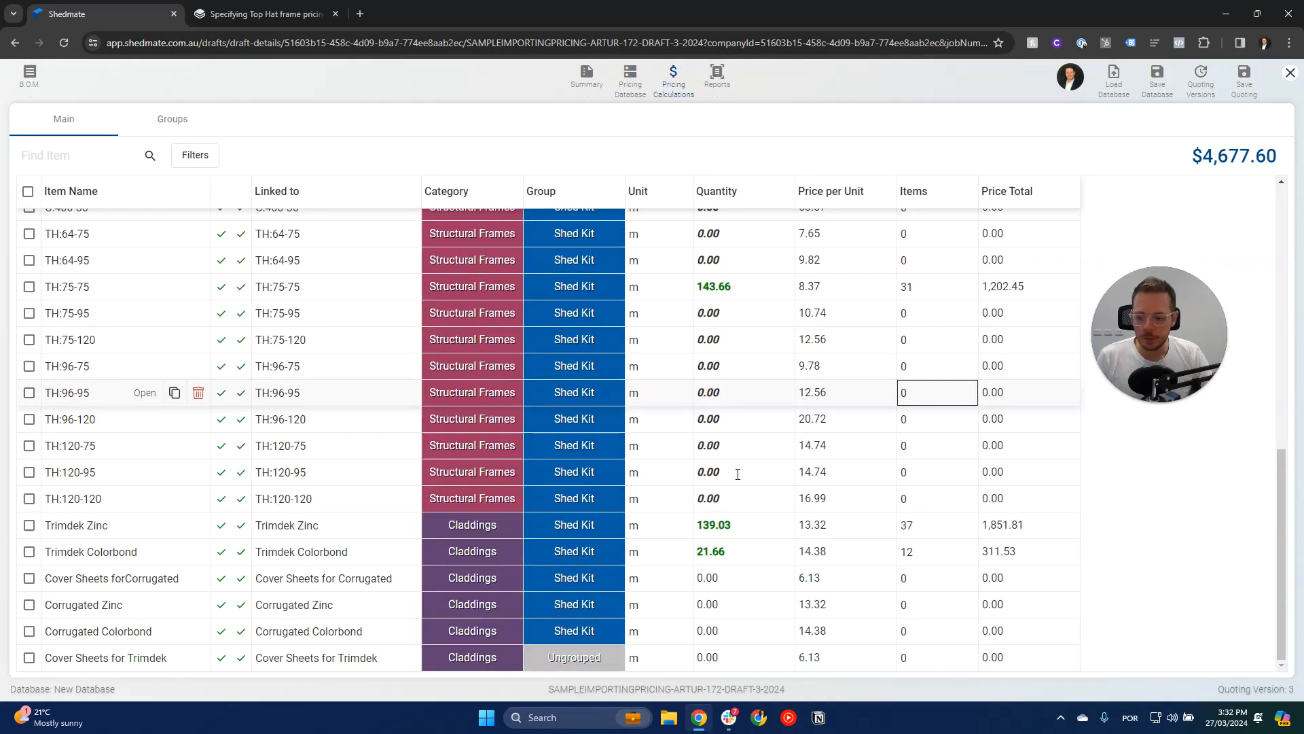
Step: Correct the calculation's name to Cover Sheets for Corrugated and add a conditional rule to it that takes the maximum Length
left_click(125, 578)
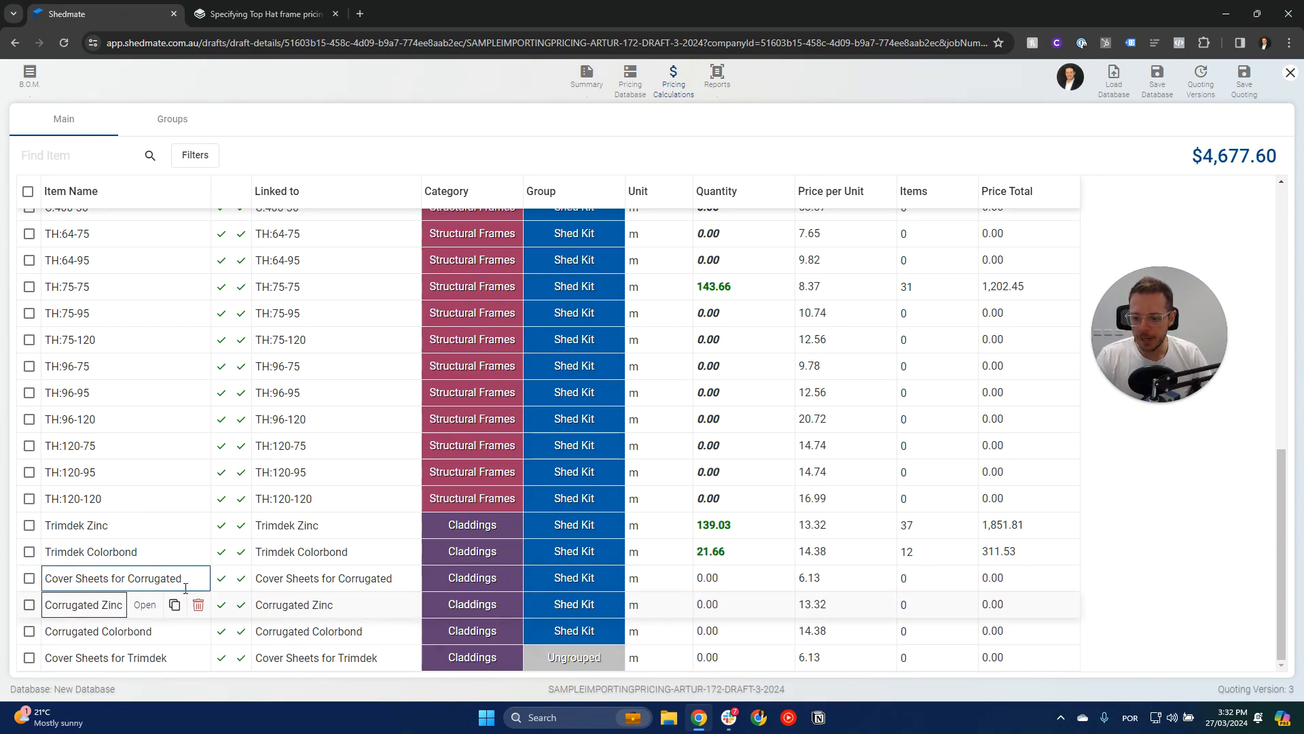
left_click(143, 578)
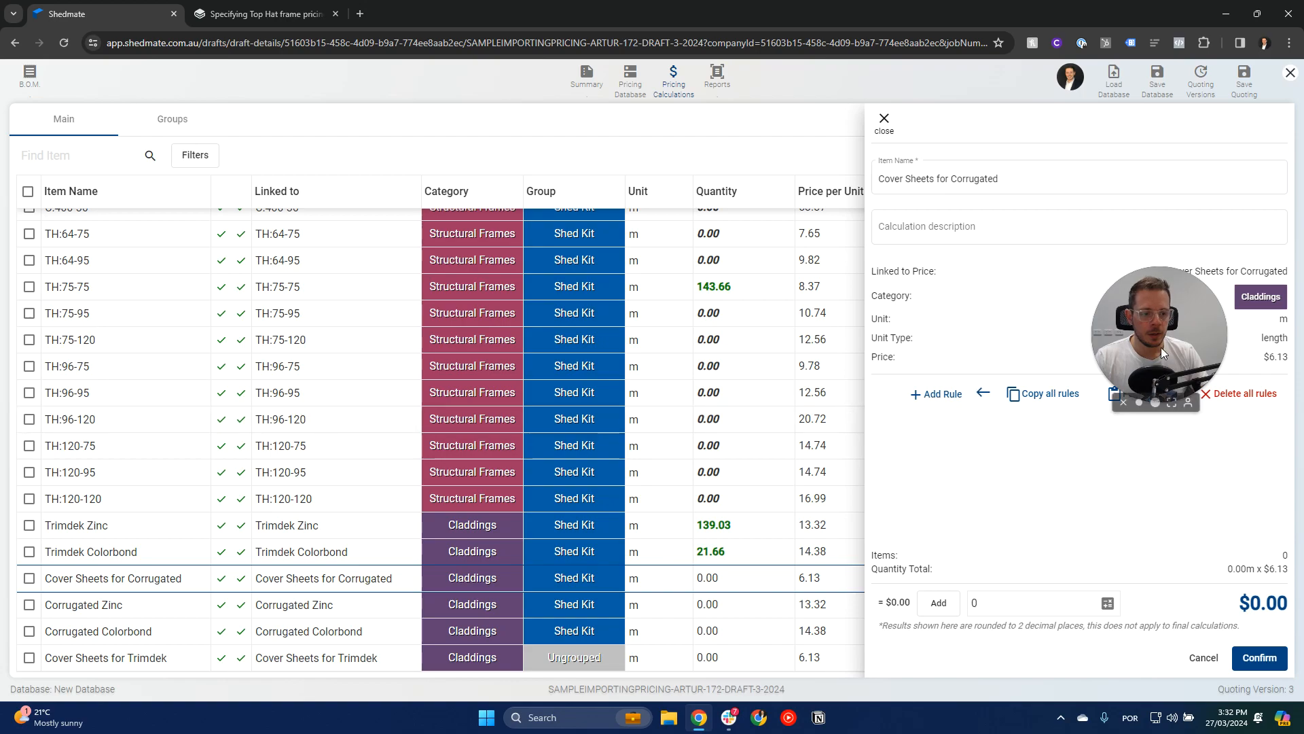
left_click(937, 394)
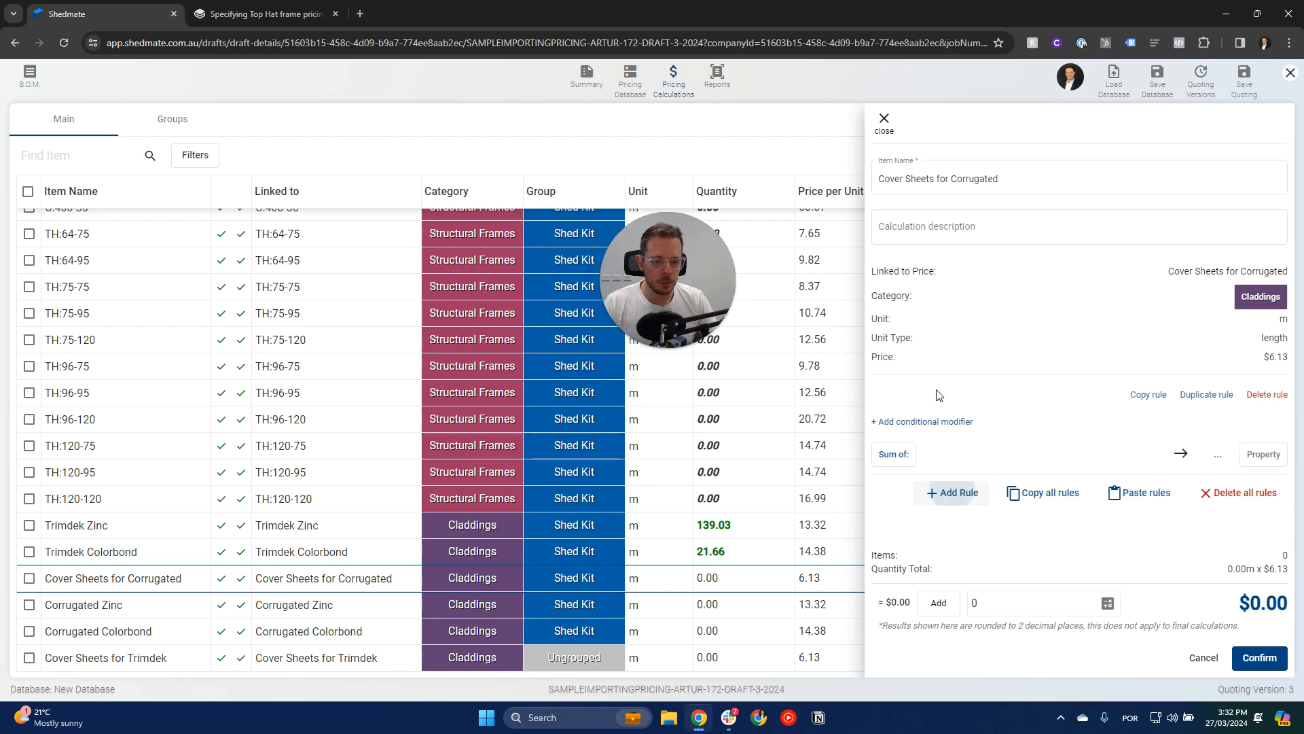
left_click(893, 458)
left_click(918, 566)
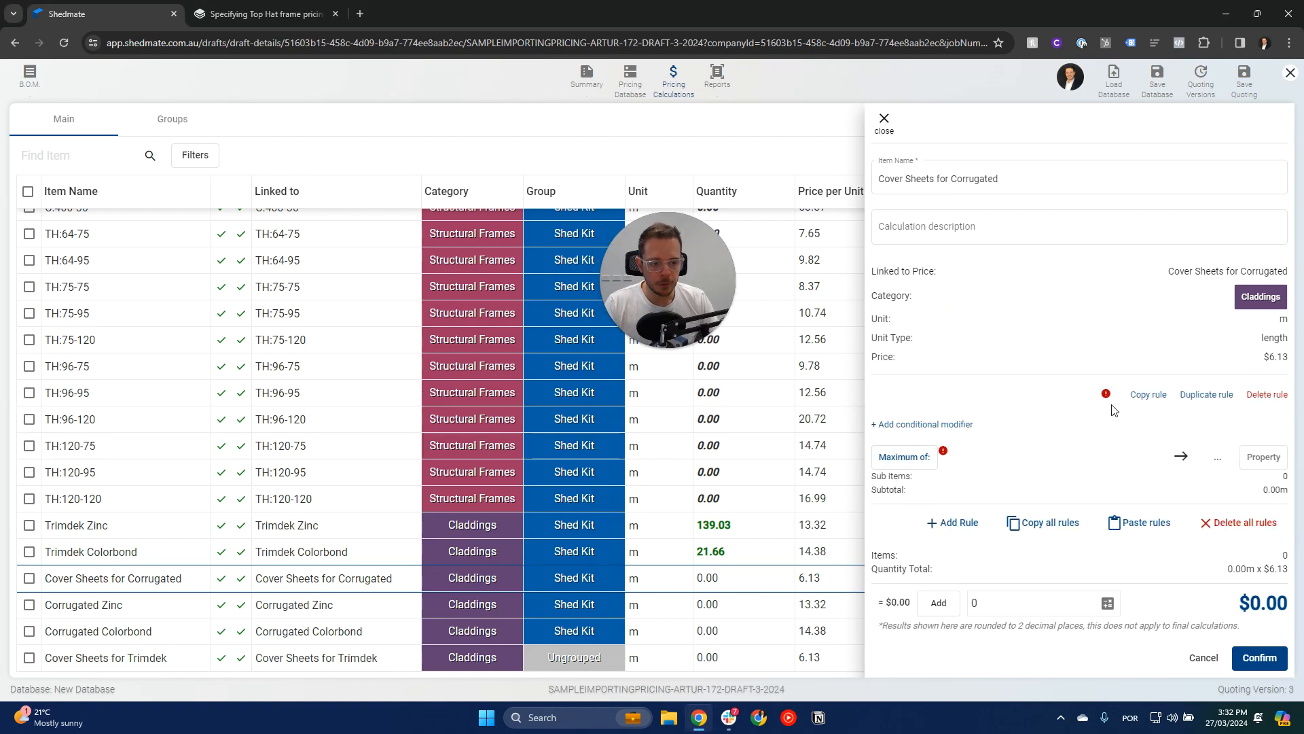
left_click(947, 426)
left_click(1251, 494)
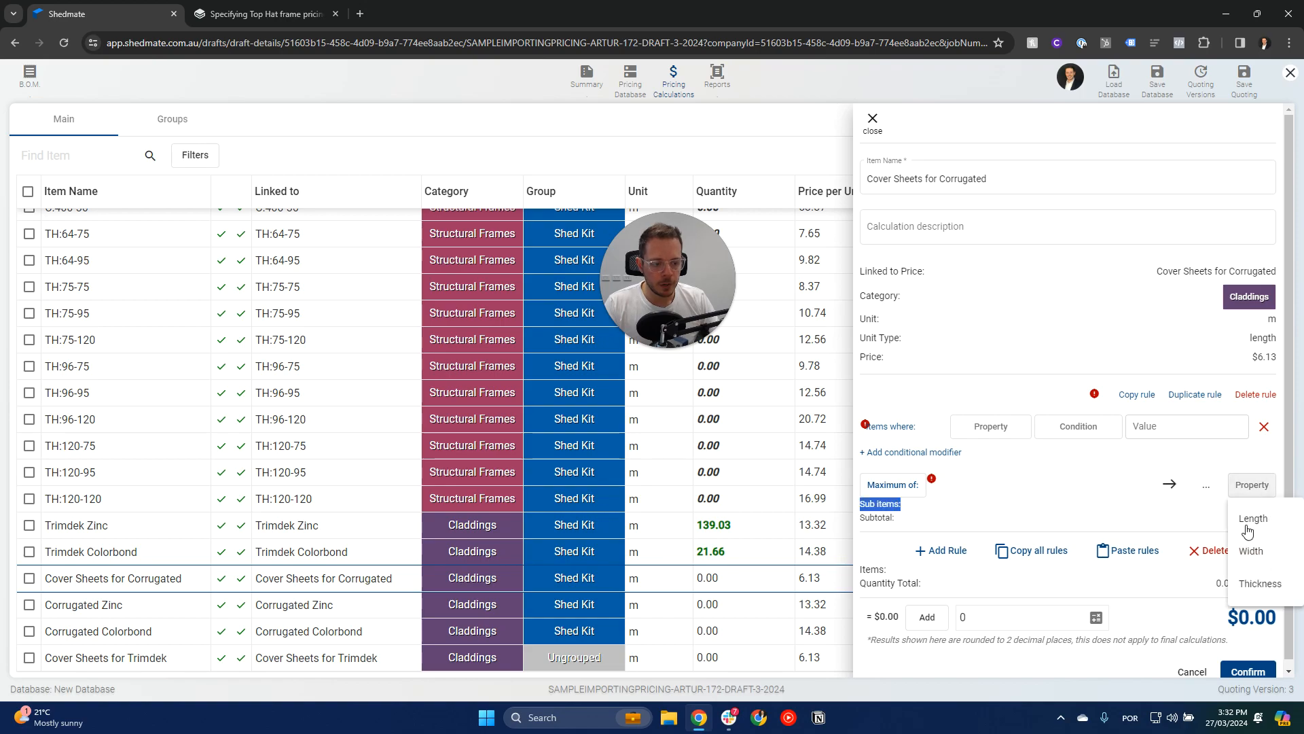
left_click(1255, 565)
Step: Restrict the maximum Length rule to items whose Name Equals Corrugated and confirm the calculation
left_click(982, 434)
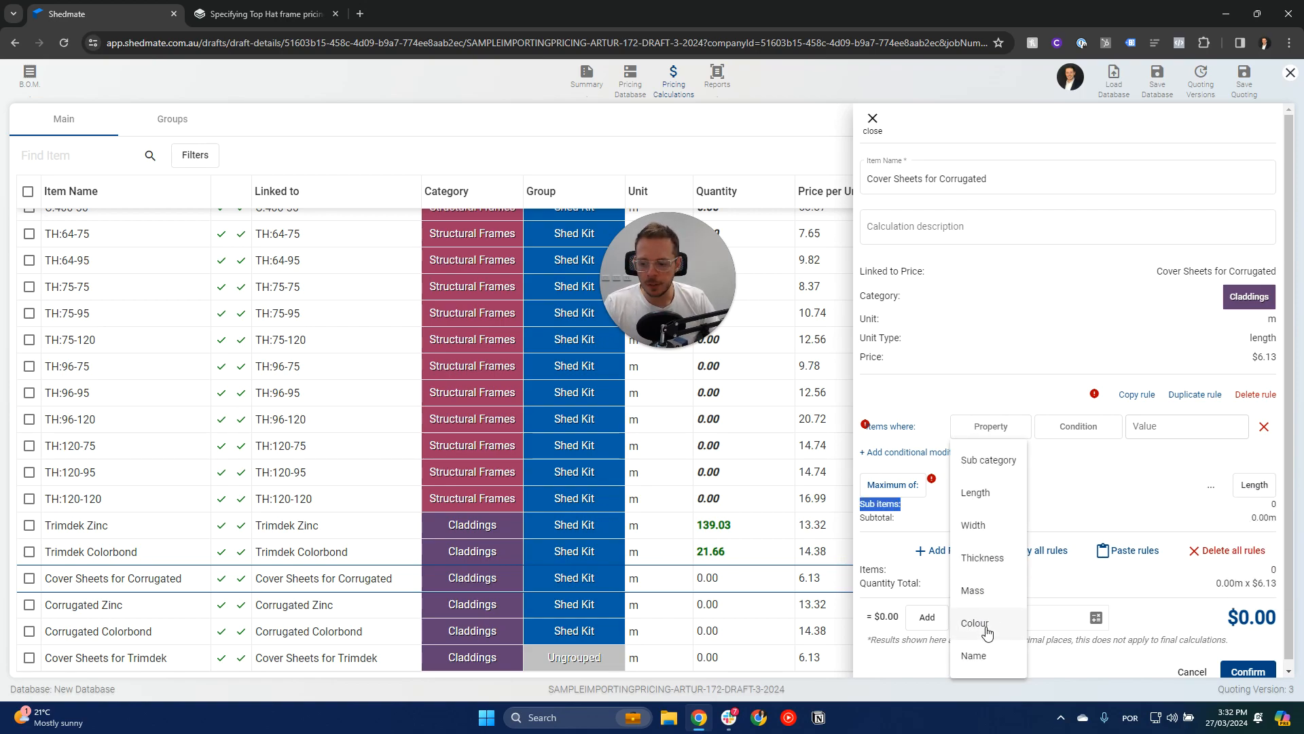
left_click(983, 652)
left_click(1078, 426)
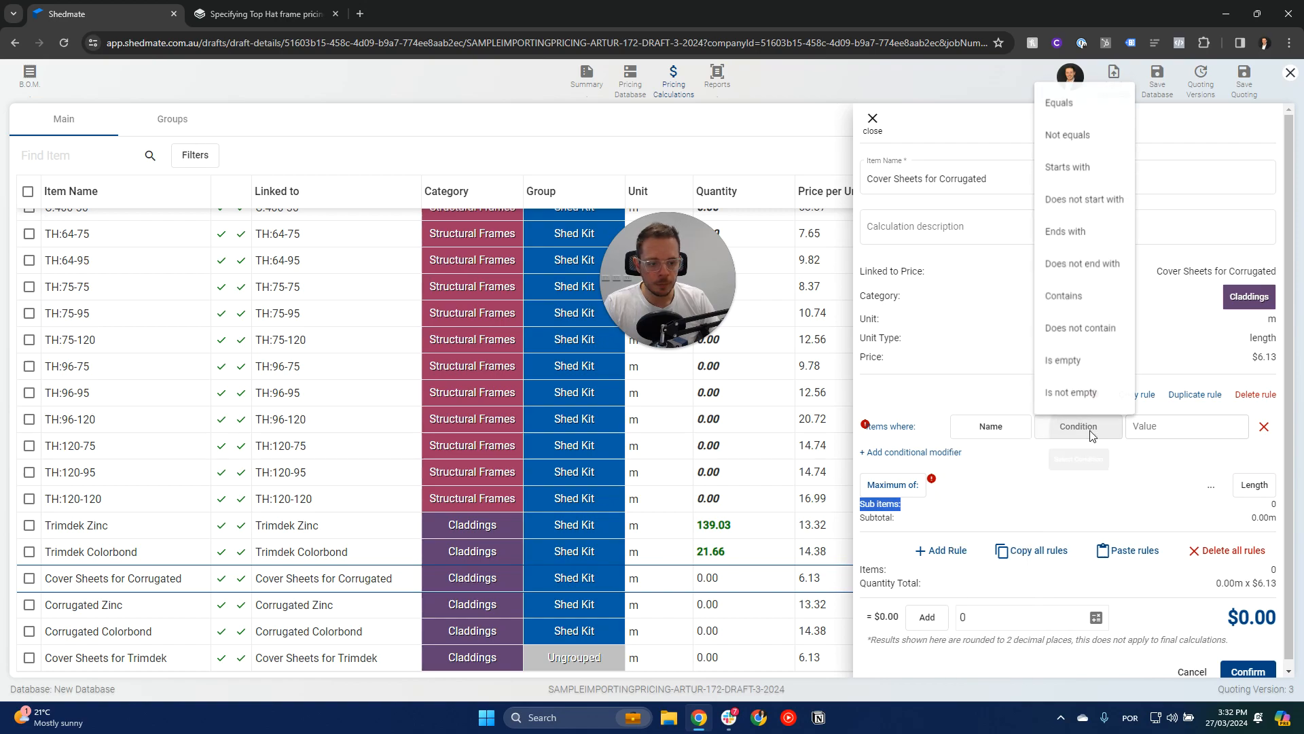
left_click(1055, 97)
left_click(1173, 424)
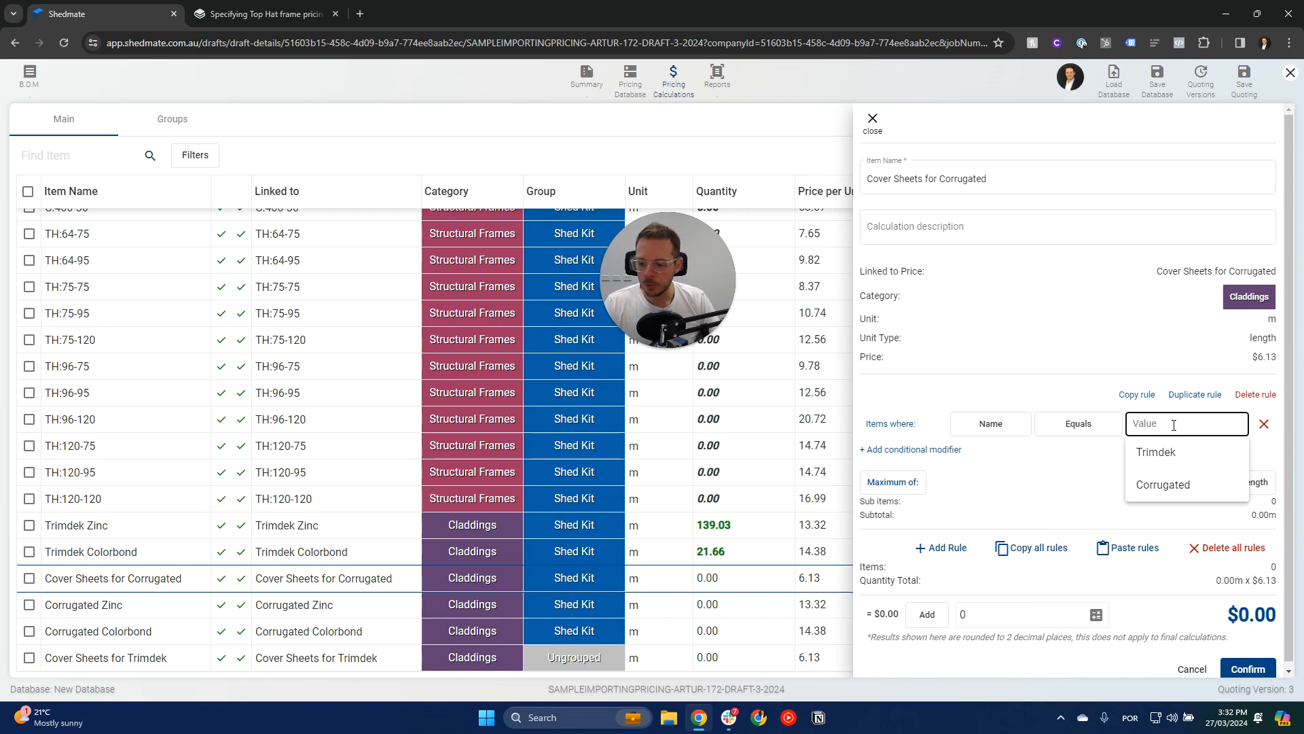
left_click(1163, 484)
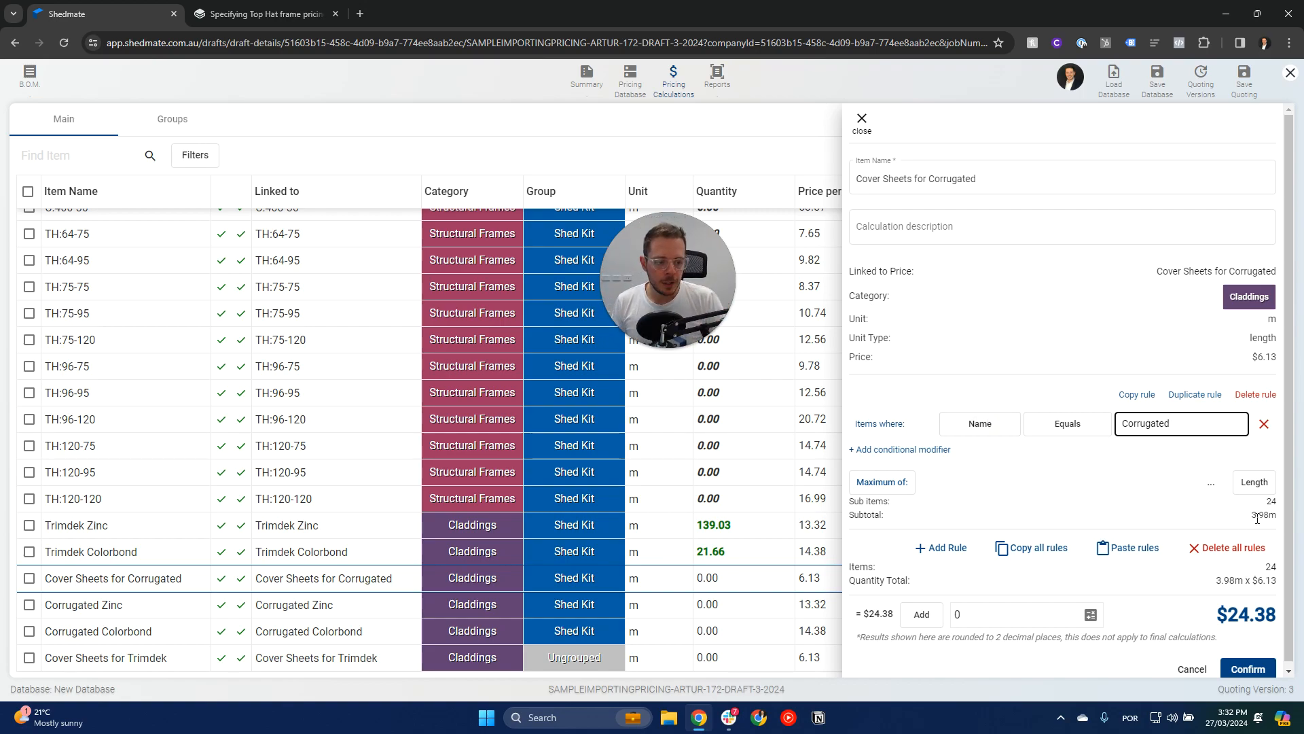
left_click(932, 621)
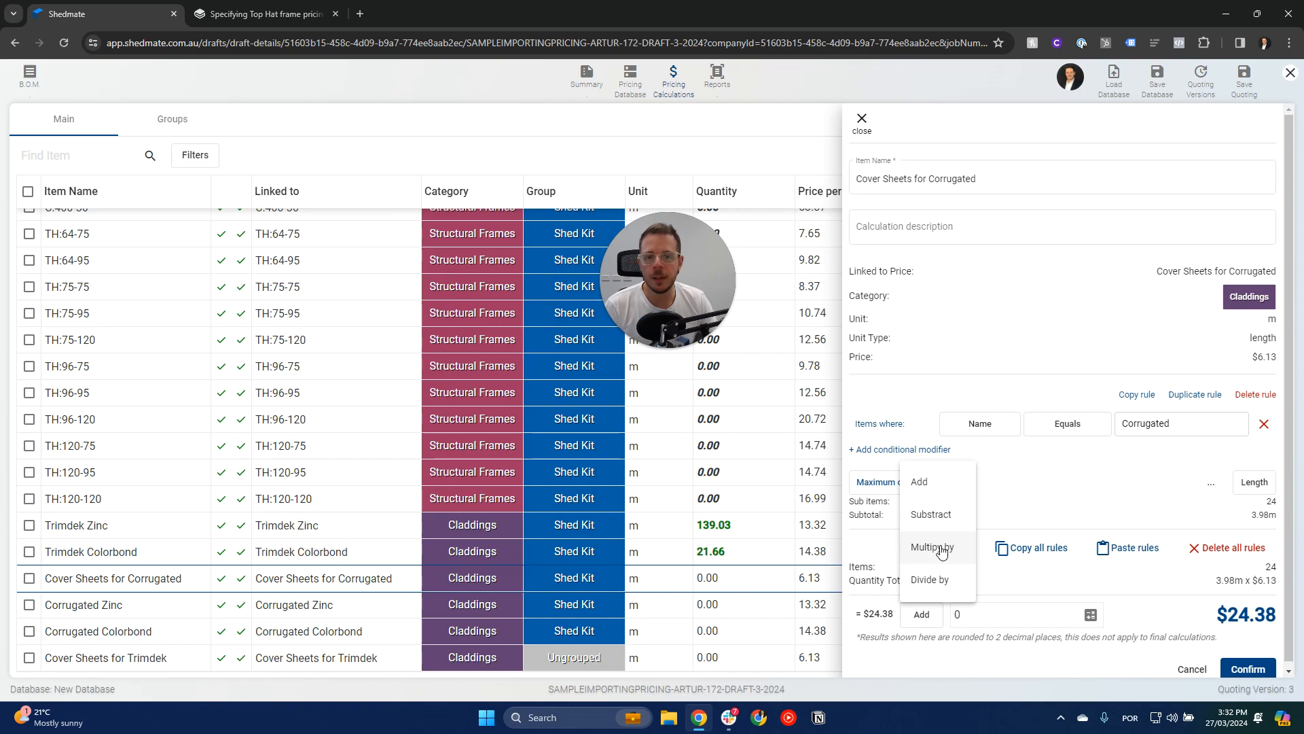
left_click(1168, 510)
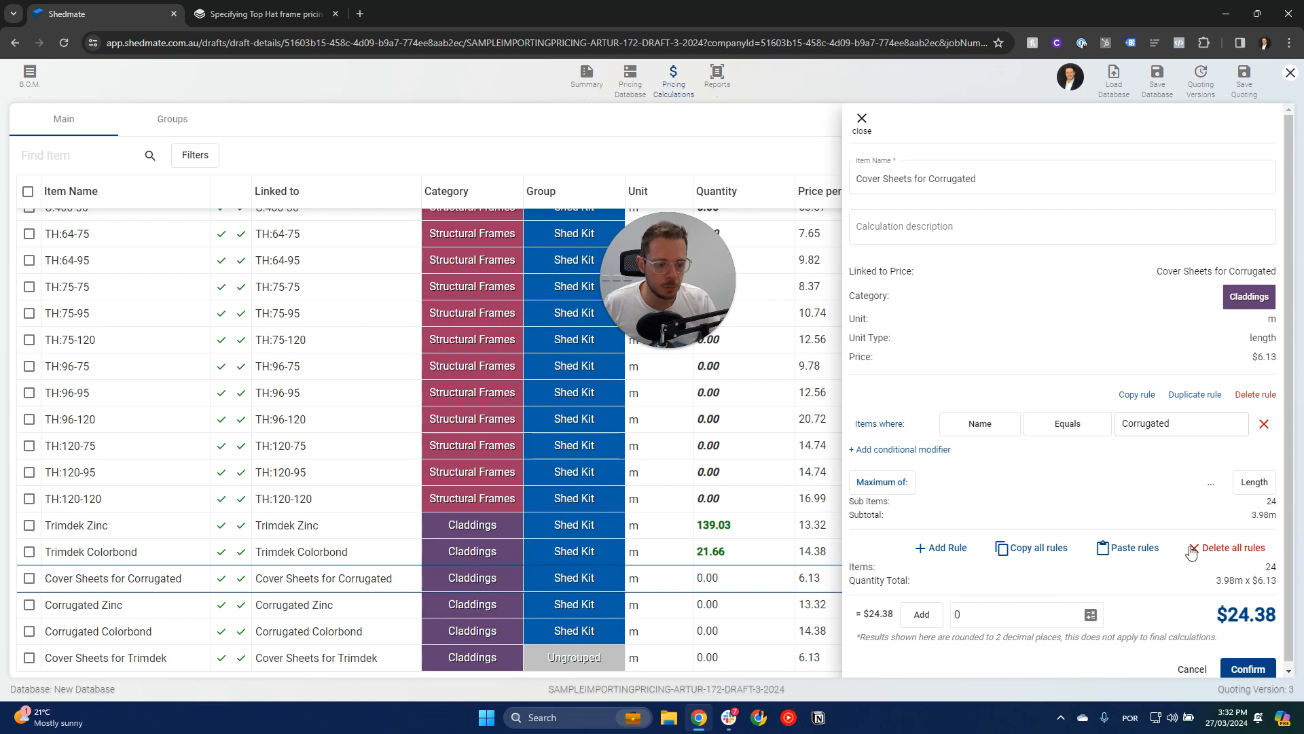
left_click(1248, 669)
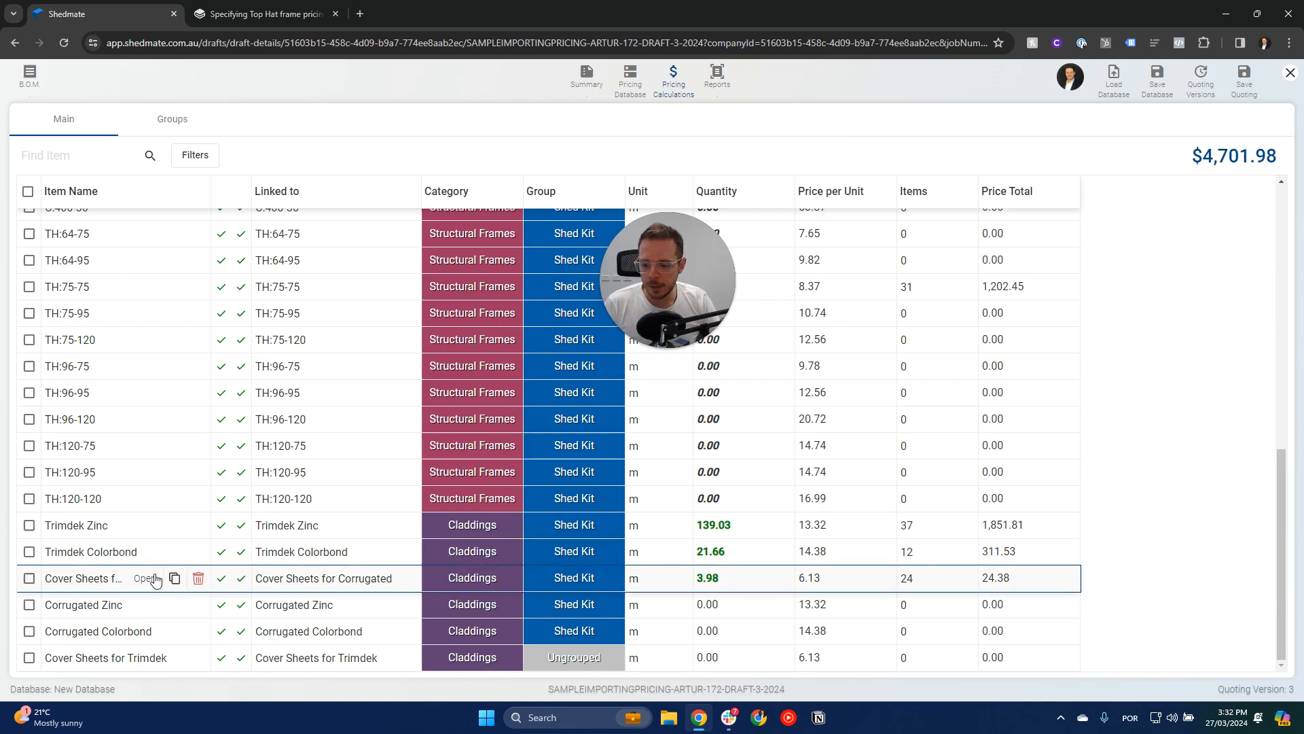
Step: Copy the Cover Sheets for Corrugated rules into Cover Sheets for Trimdek, set the Name condition to Trimdek and confirm
left_click(723, 578)
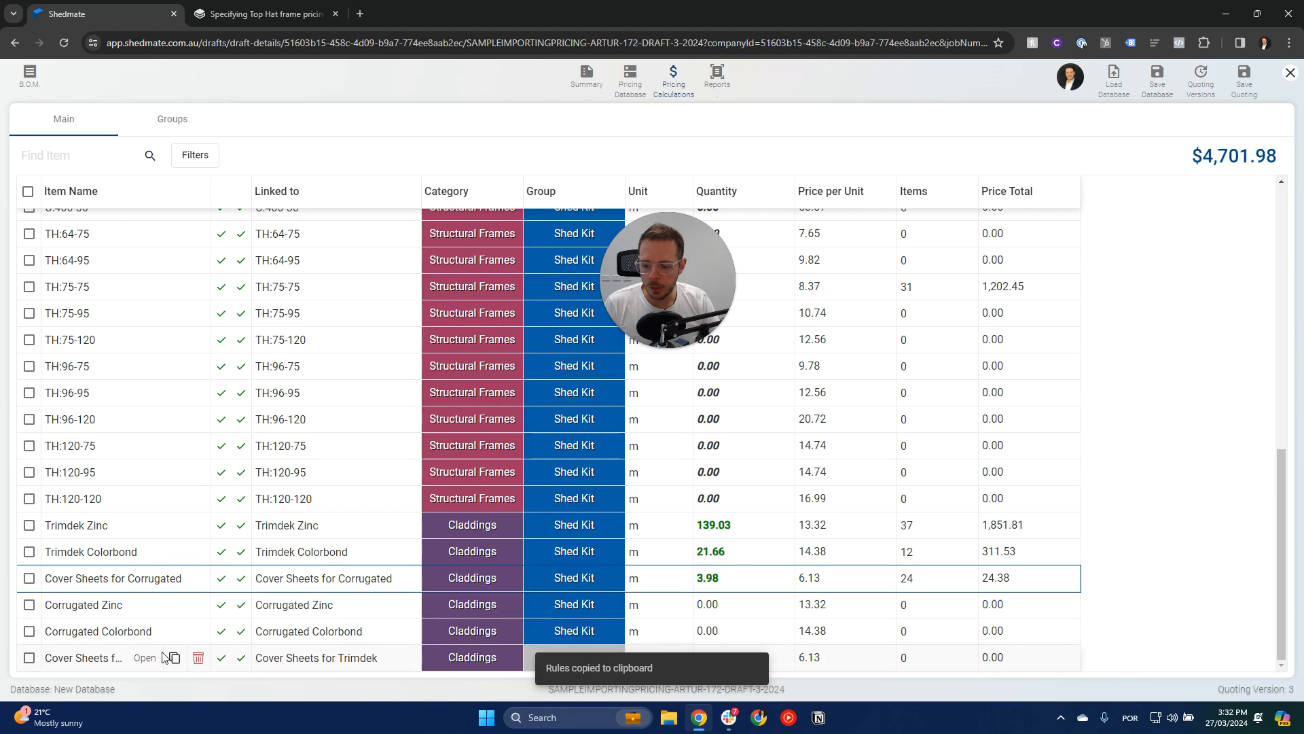
left_click(146, 657)
left_click(1147, 397)
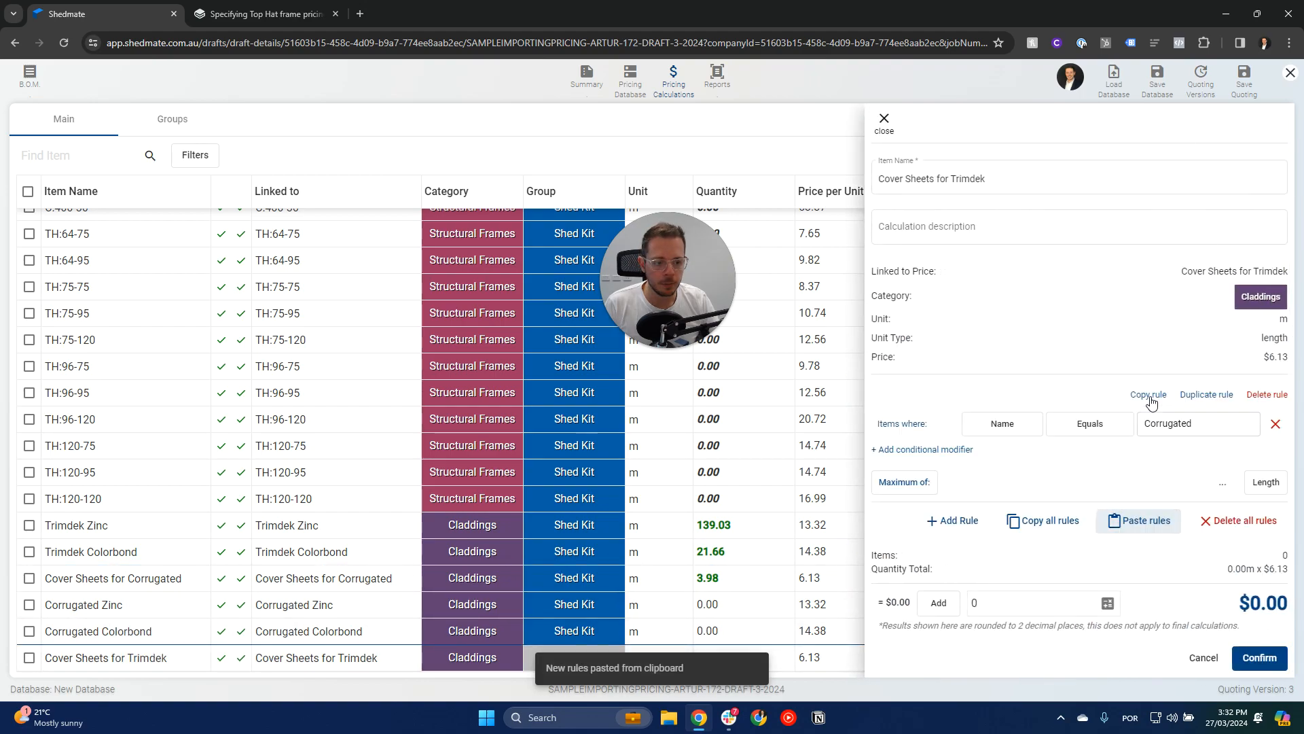
left_click(1190, 432)
left_click(1165, 449)
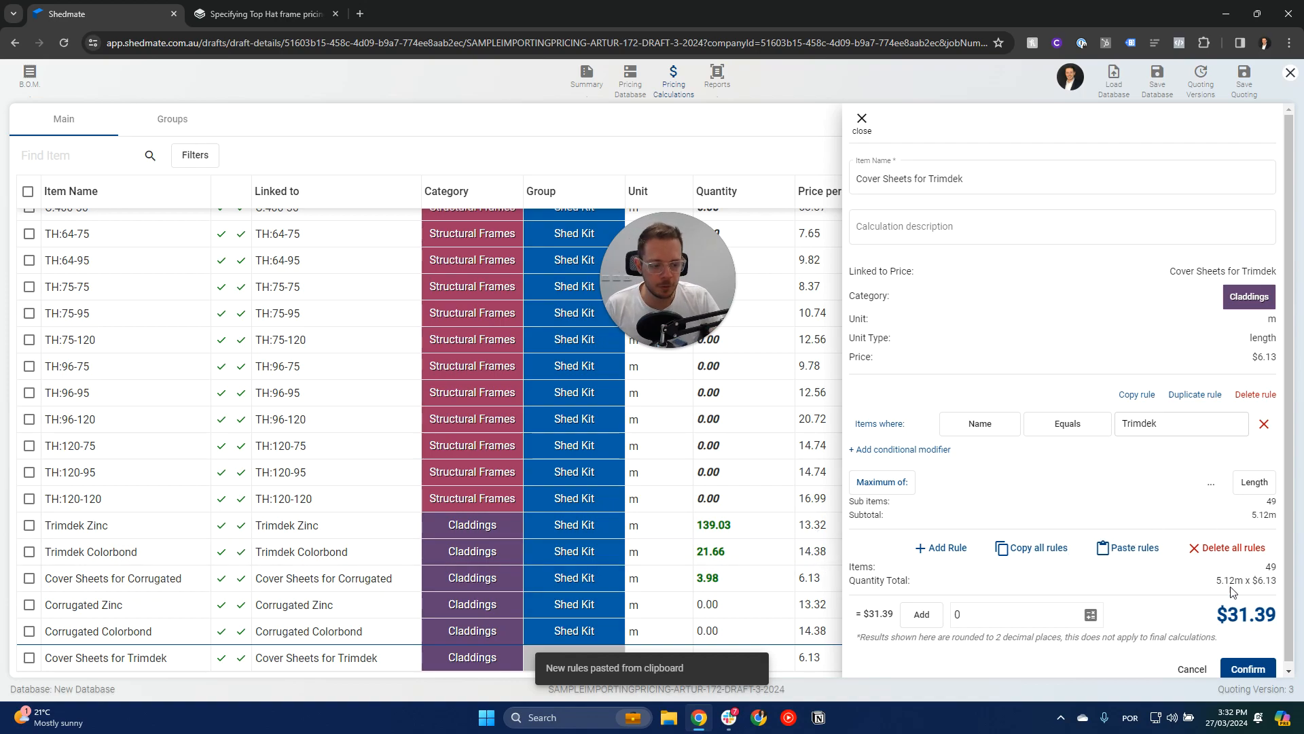
left_click(1249, 669)
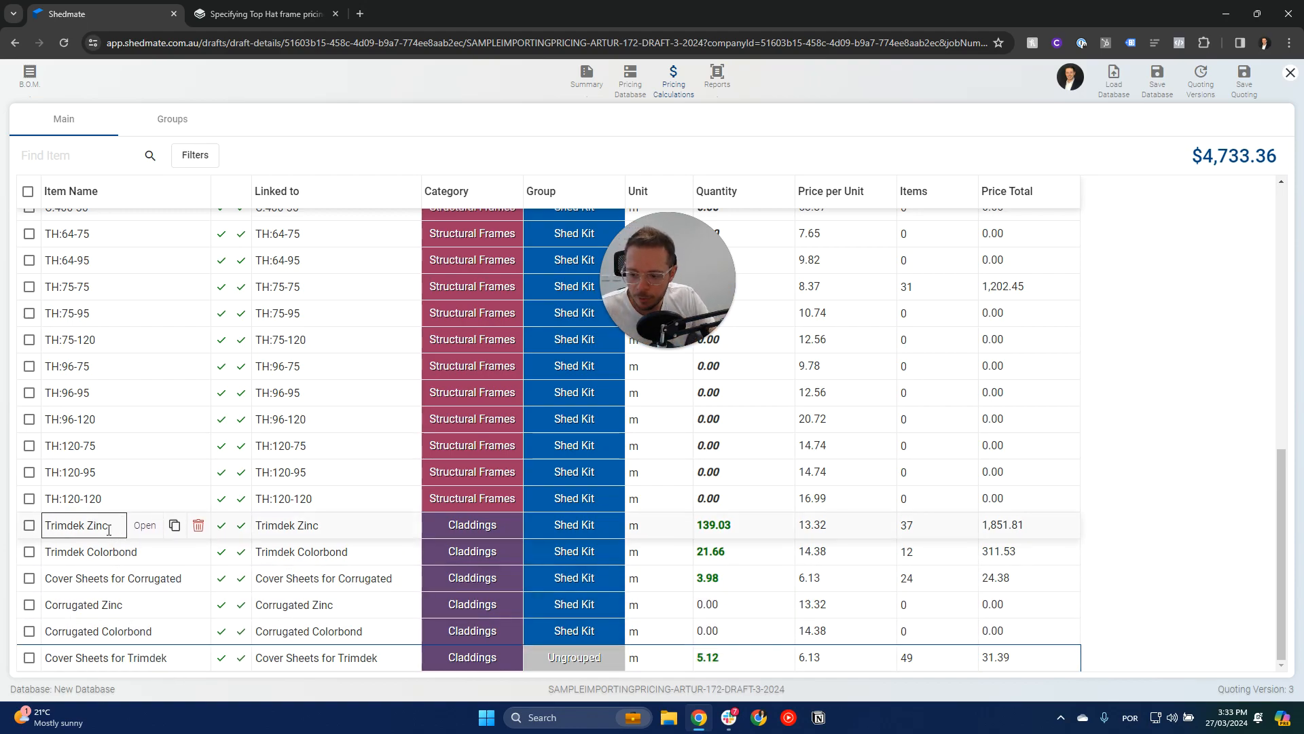
Step: Copy the Trimdek Zinc rules into the Corrugated Zinc calculation, set the Name condition to Corrugated and confirm
left_click(764, 528)
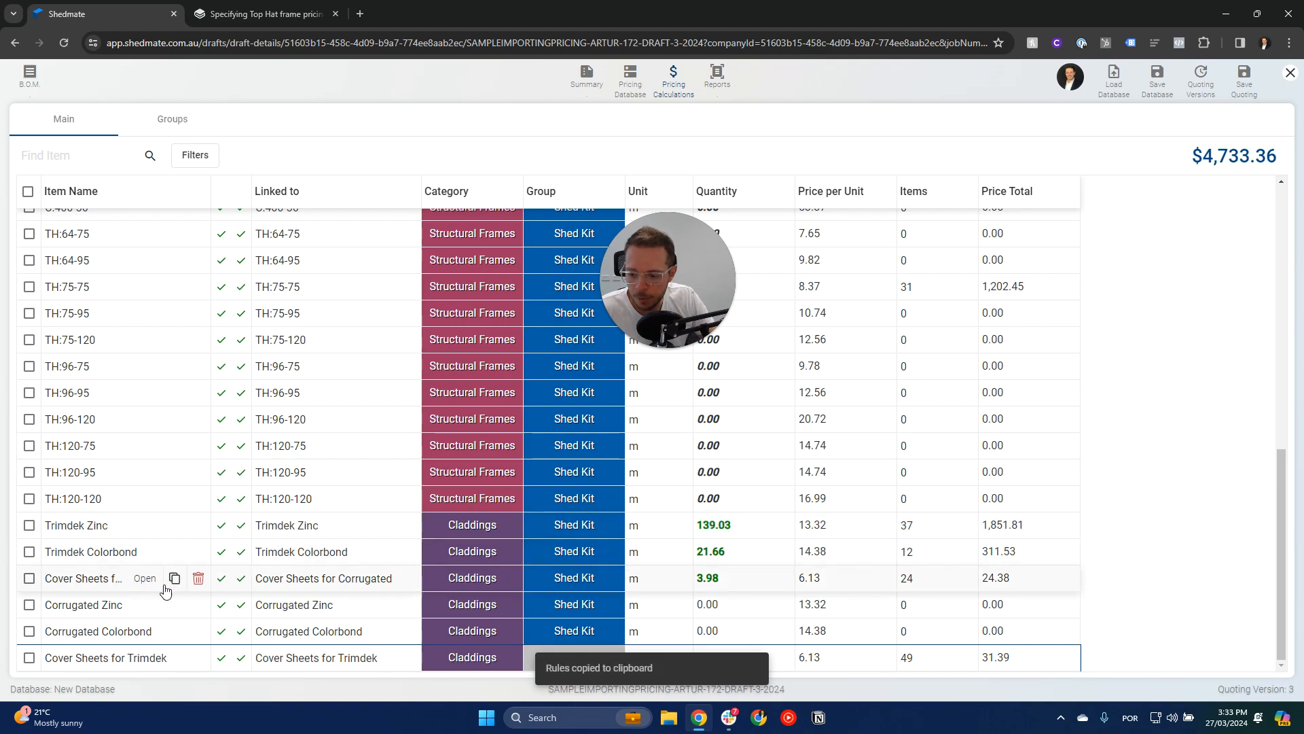
left_click(144, 606)
left_click(1148, 394)
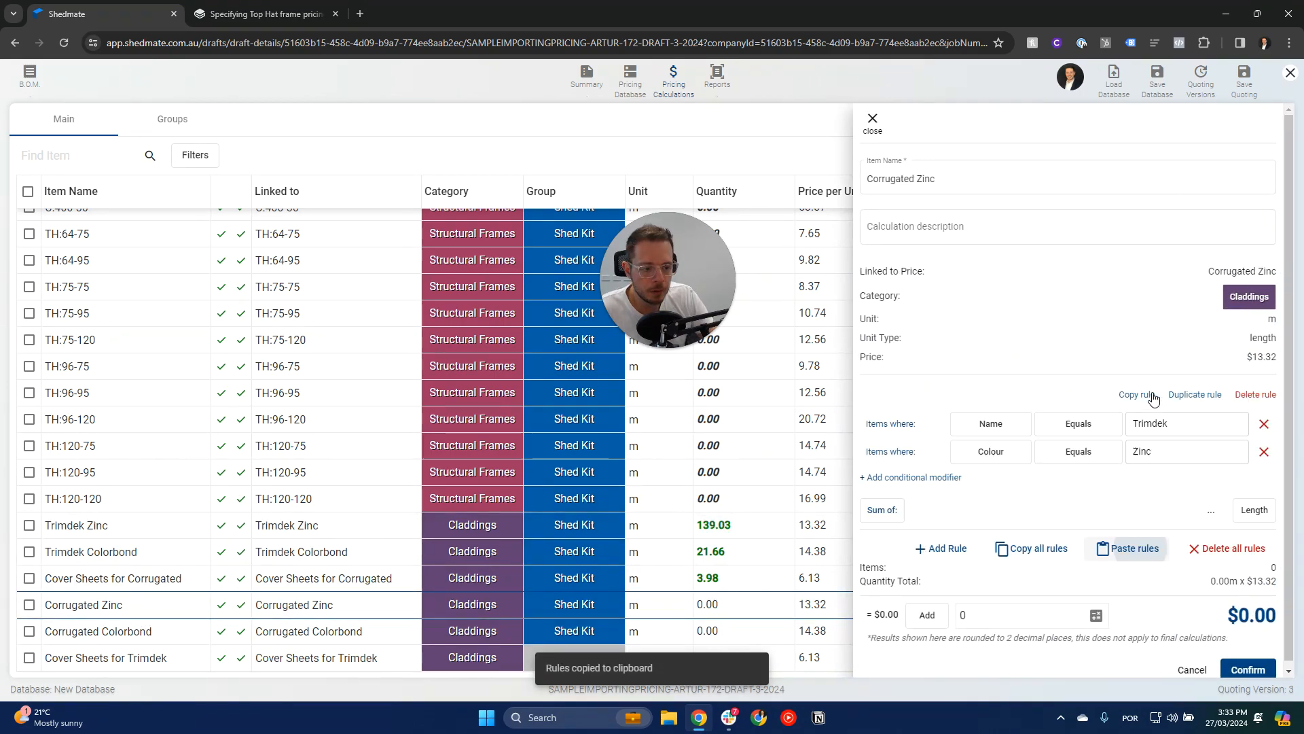
left_click(1177, 422)
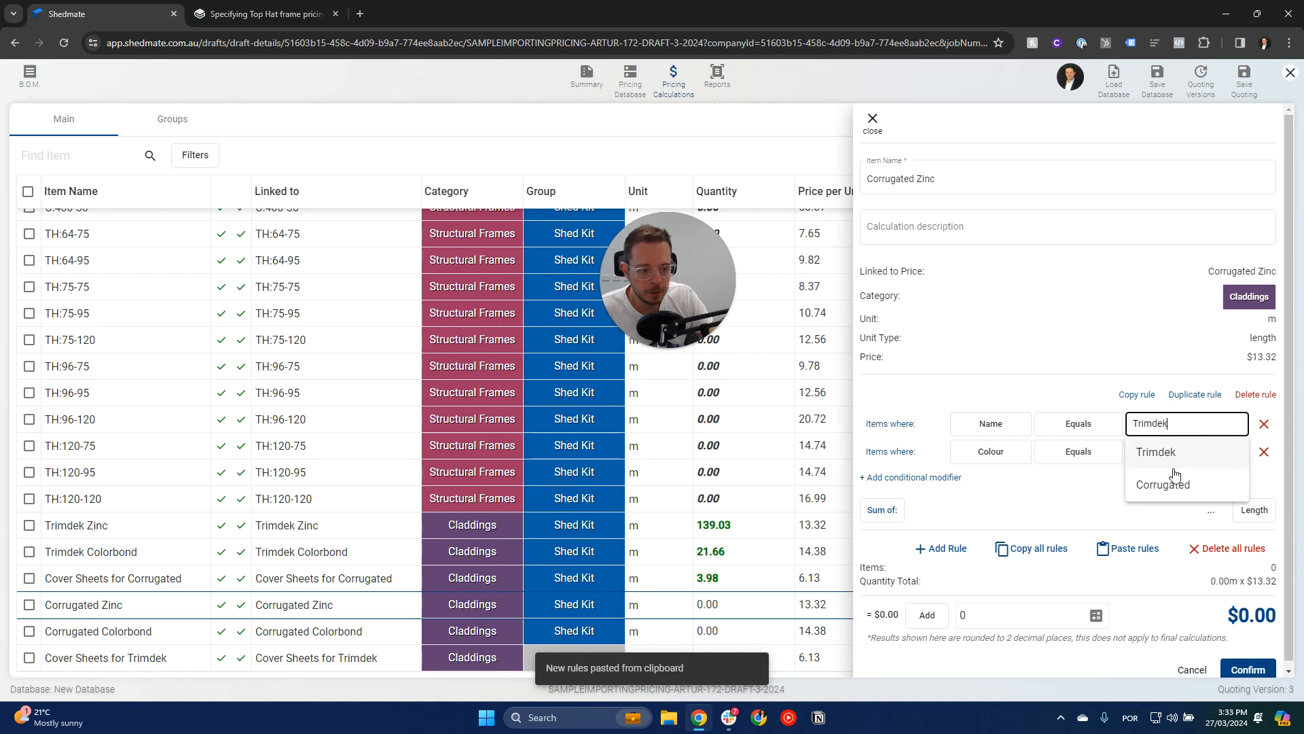
left_click(1176, 481)
scroll(1243, 611, "down", 1)
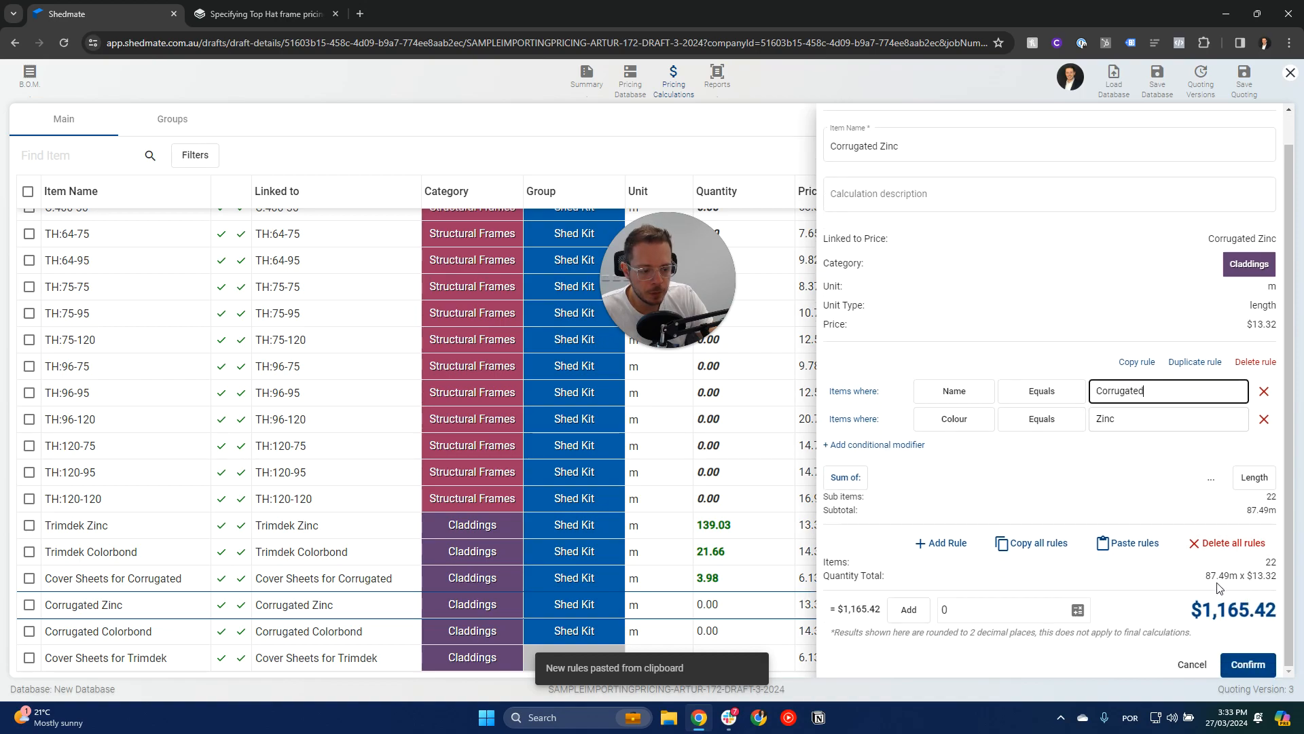
left_click(1256, 666)
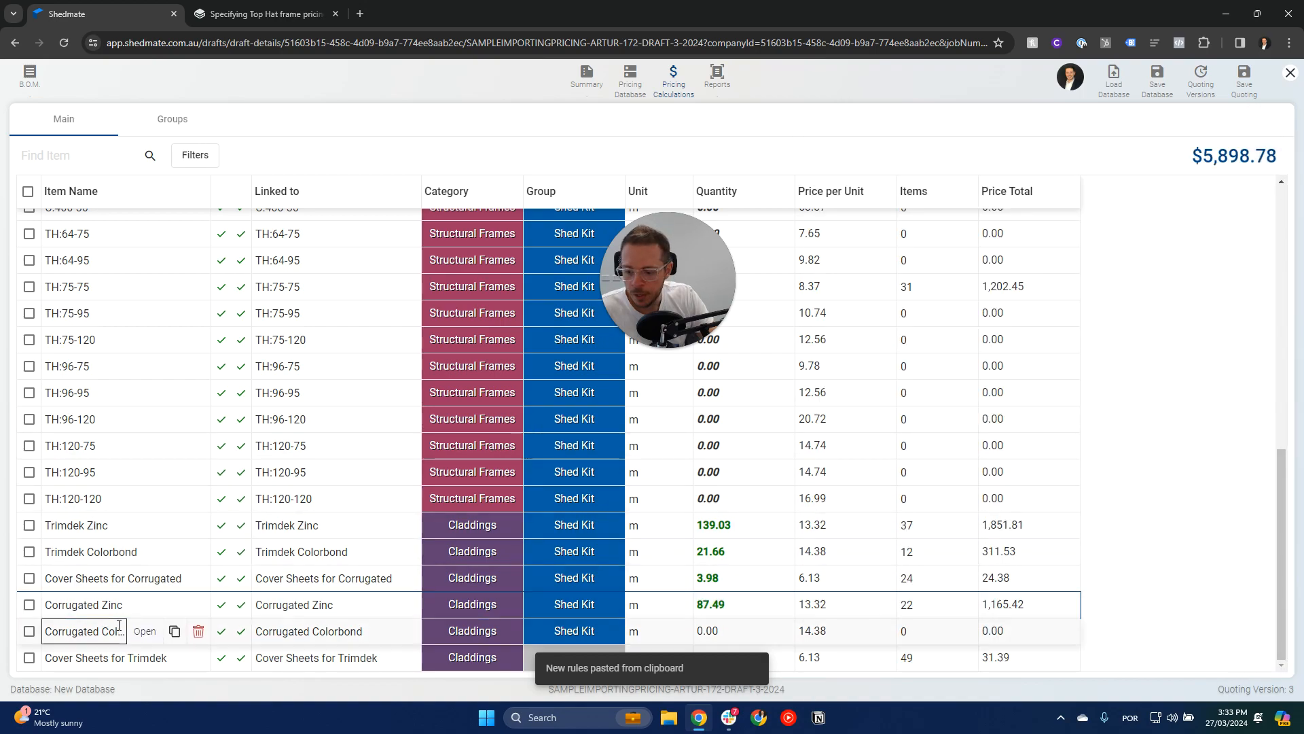
Step: Copy the Trimdek Colorbond rules into the Corrugated Colorbond calculation with the Name condition set to Corrugated, confirm it and save the quoting
left_click(174, 551)
left_click(144, 631)
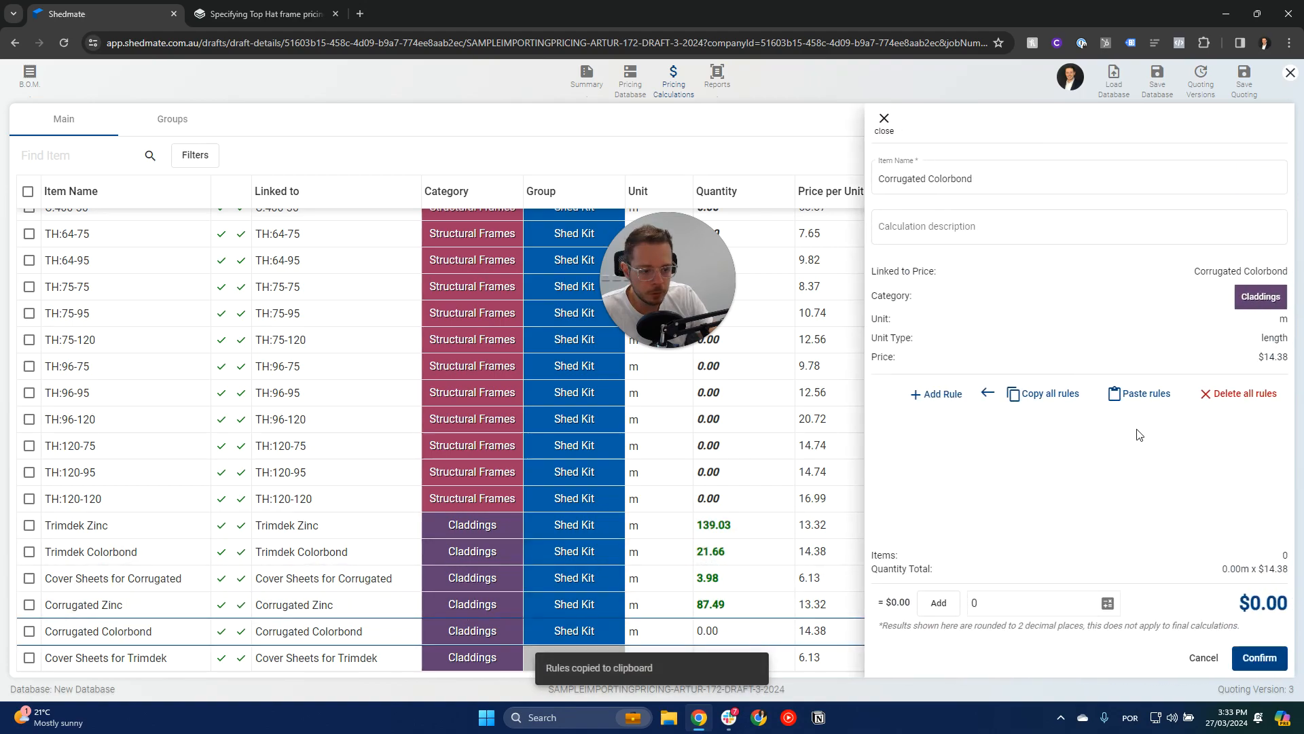
left_click(1140, 394)
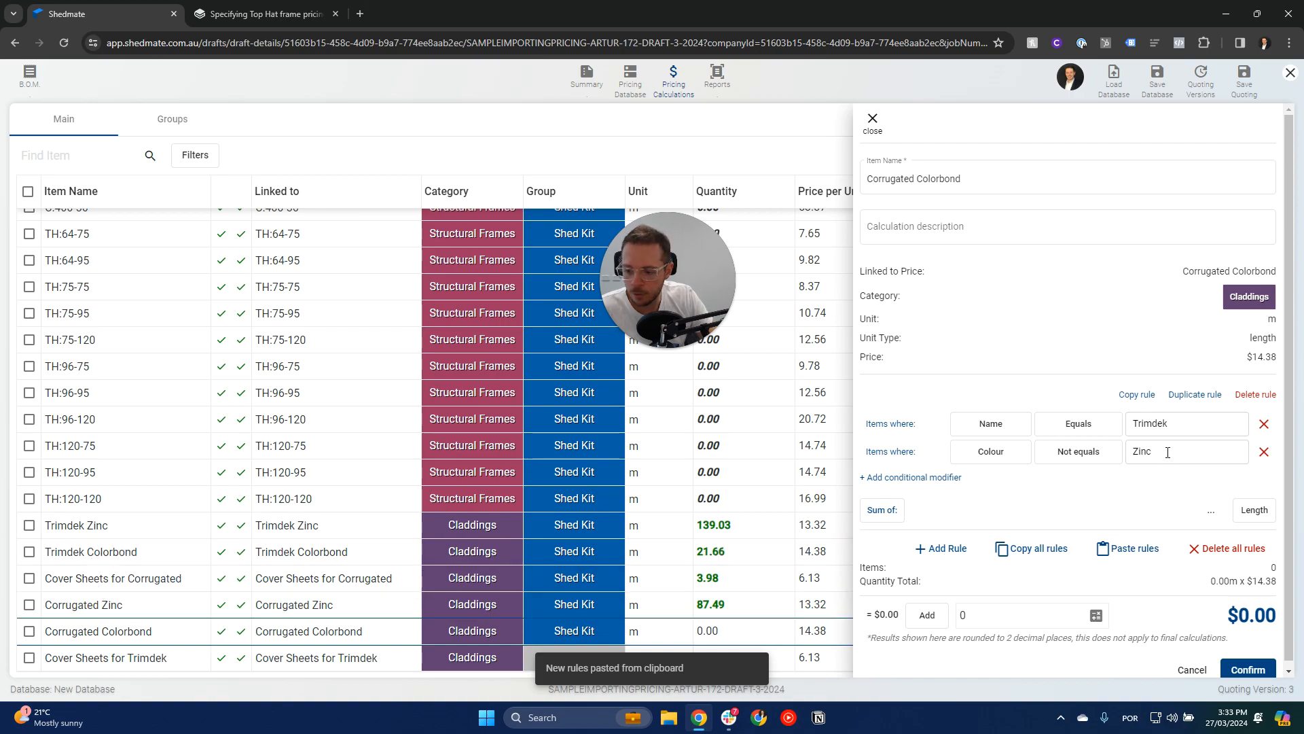
left_click(1168, 423)
left_click(1170, 484)
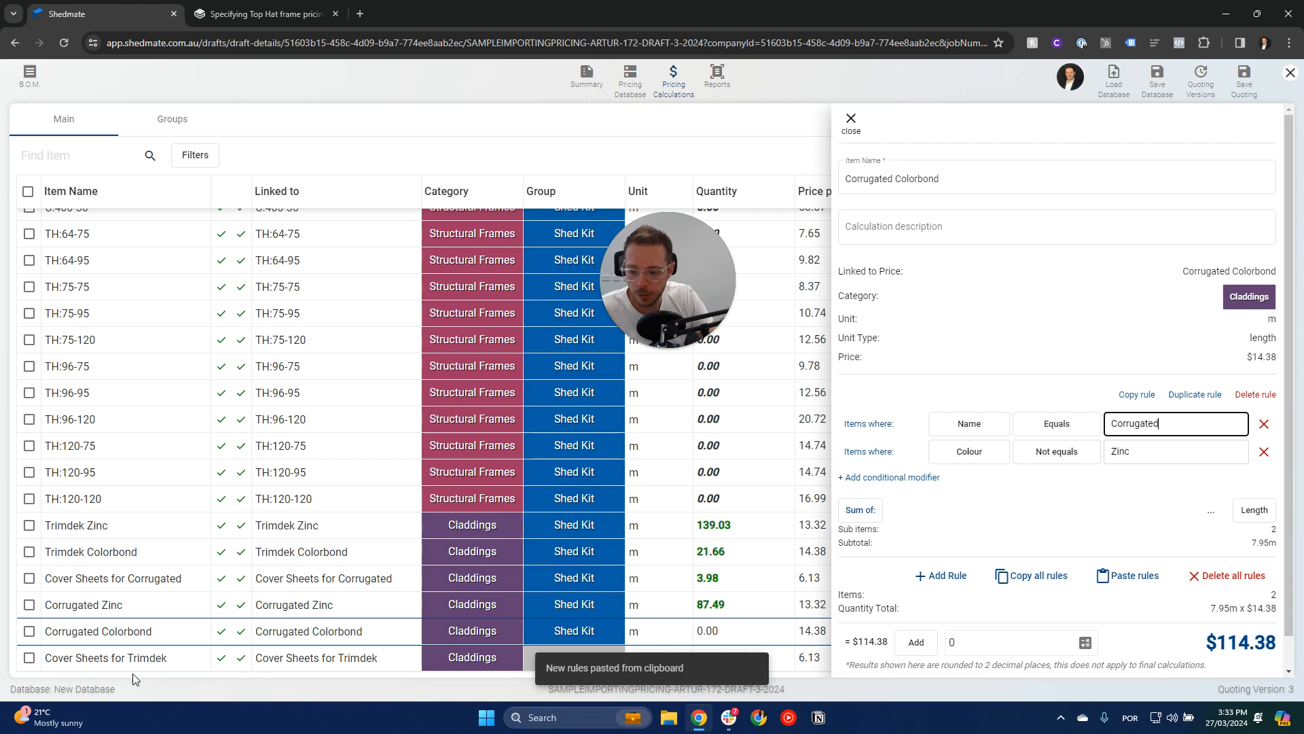
scroll(1232, 679, "down", 1)
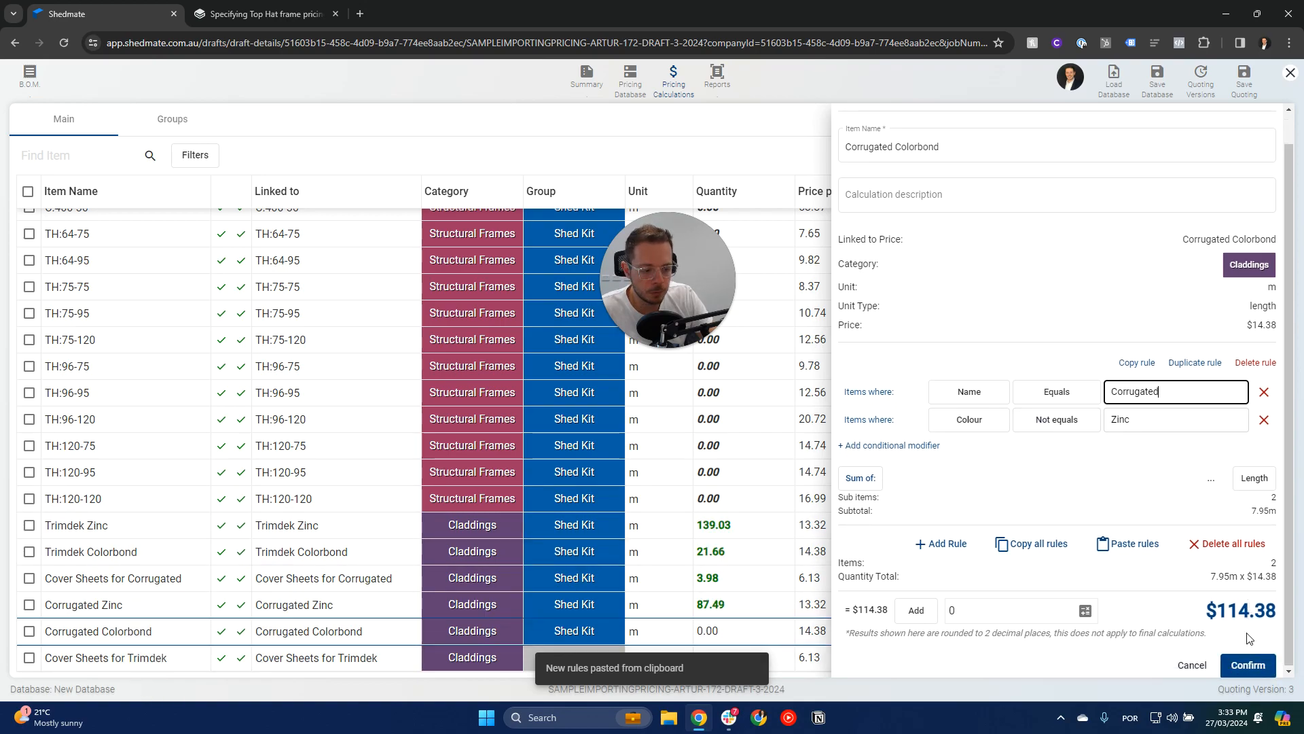
left_click(1250, 667)
left_click(1243, 83)
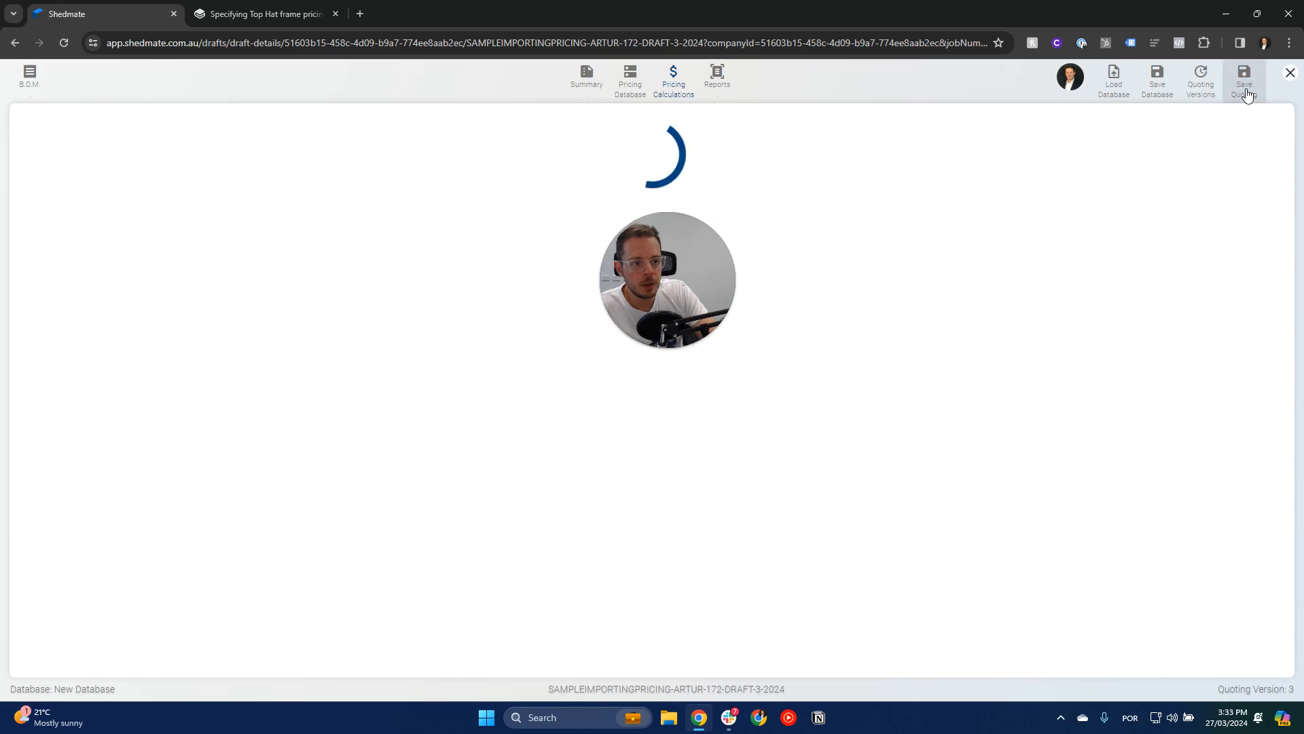
Step: Open the calculation summary behind the total price and inspect the quantified wall and roof cladding sheets on the 3D shed model
left_click_drag(685, 279, 721, 215)
scroll(824, 253, "down", 8)
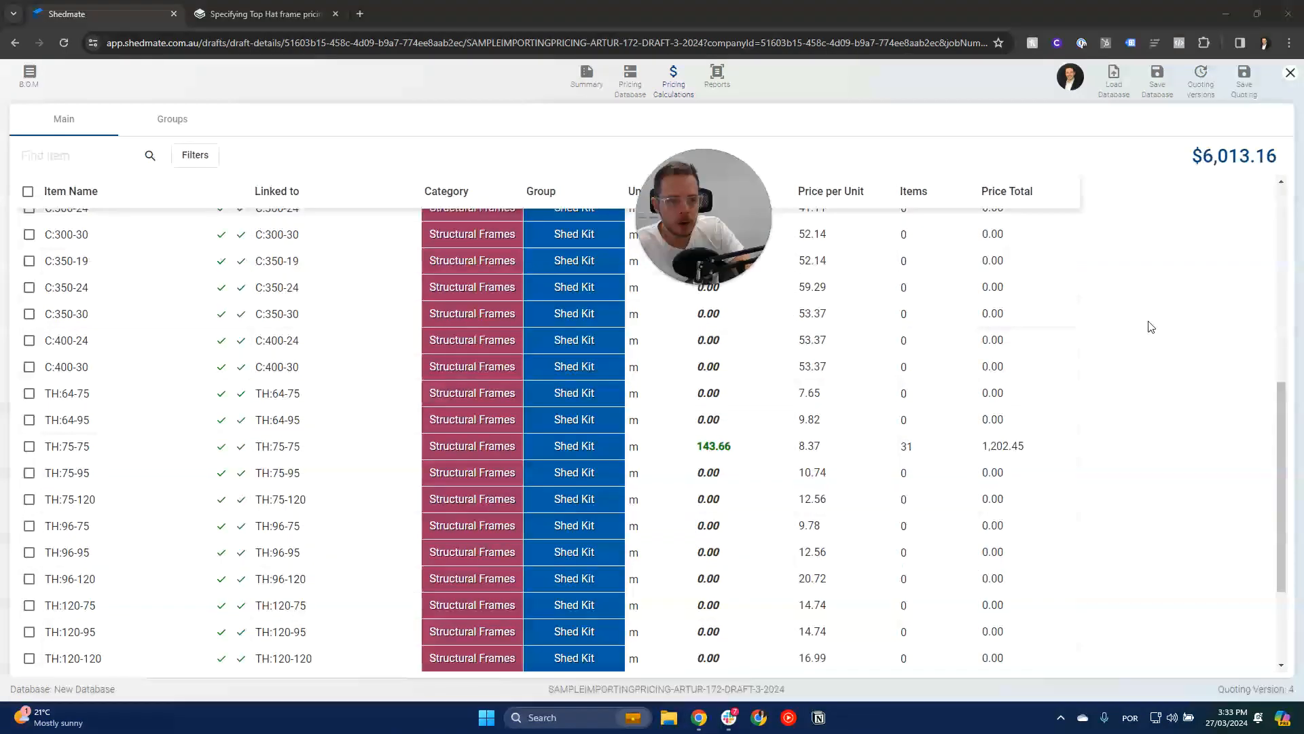
left_click(1227, 158)
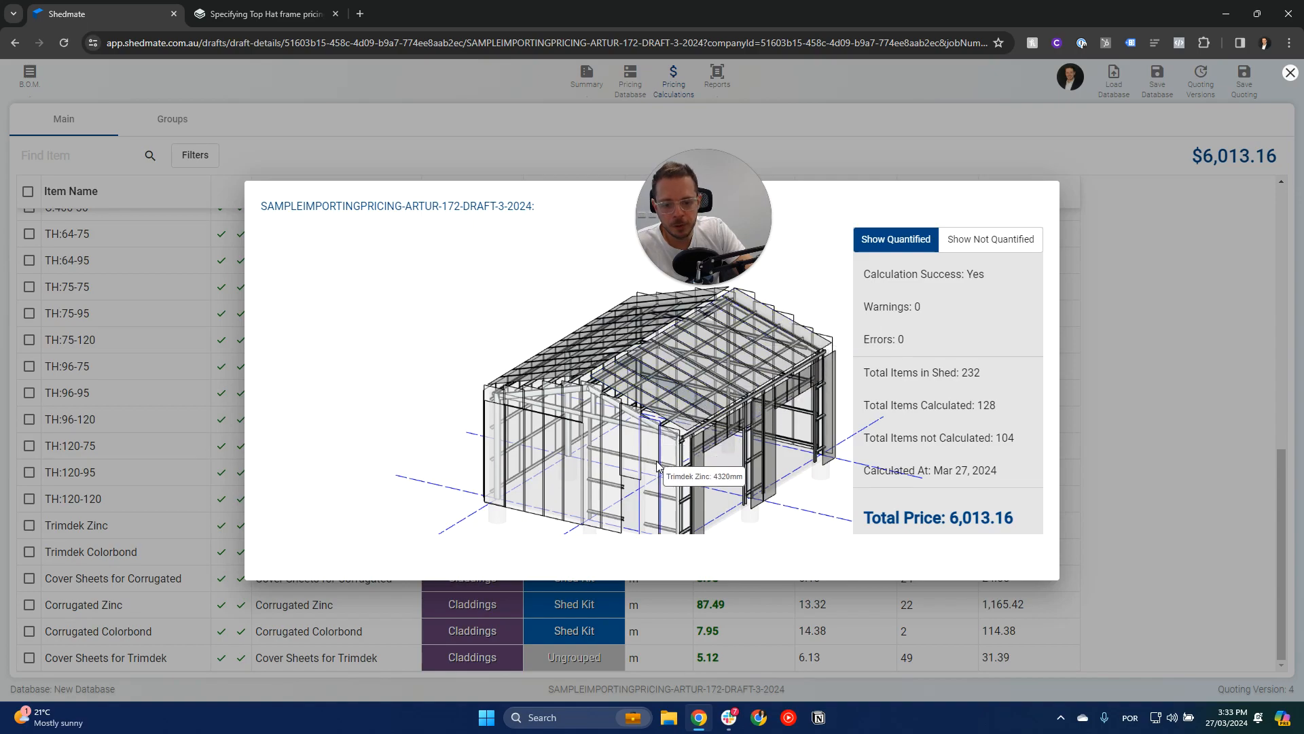
mouse_move(690, 467)
left_mouse_down()
mouse_move(699, 489)
mouse_move(676, 468)
left_mouse_up()
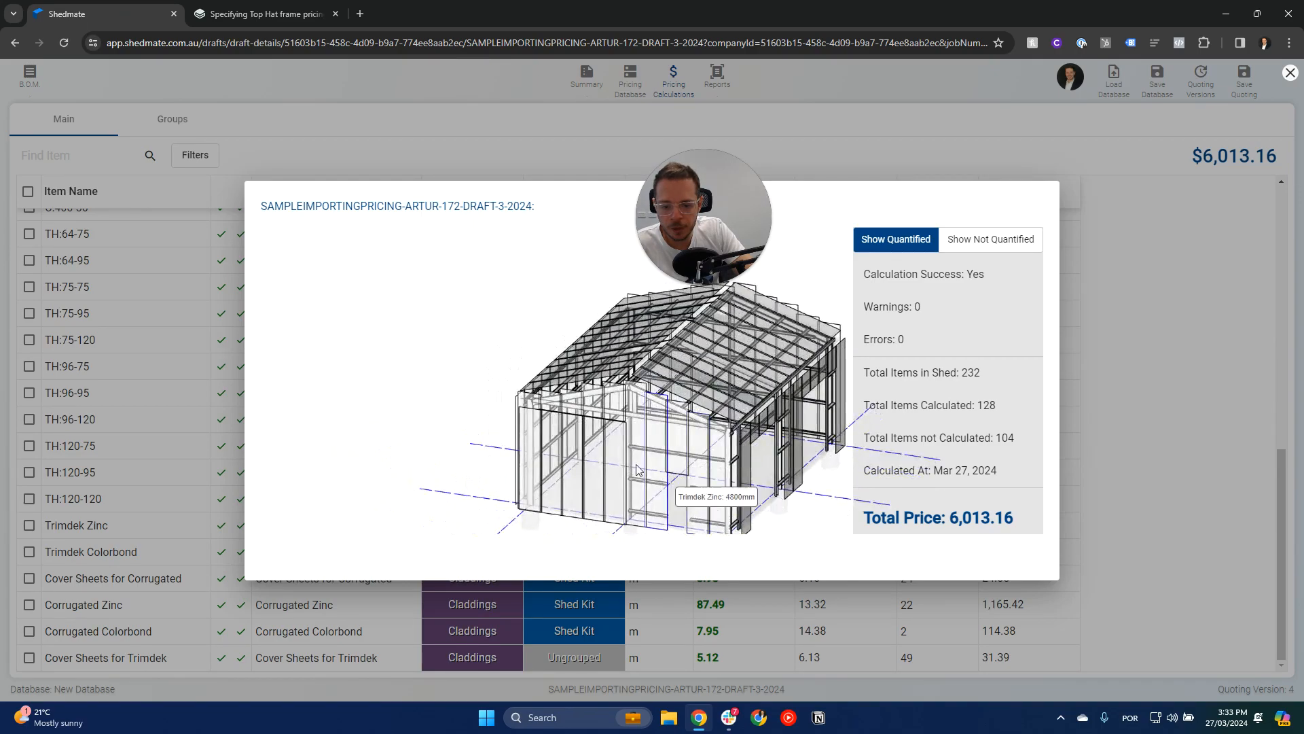
left_click_drag(595, 458, 494, 436)
scroll(481, 440, "up", 3)
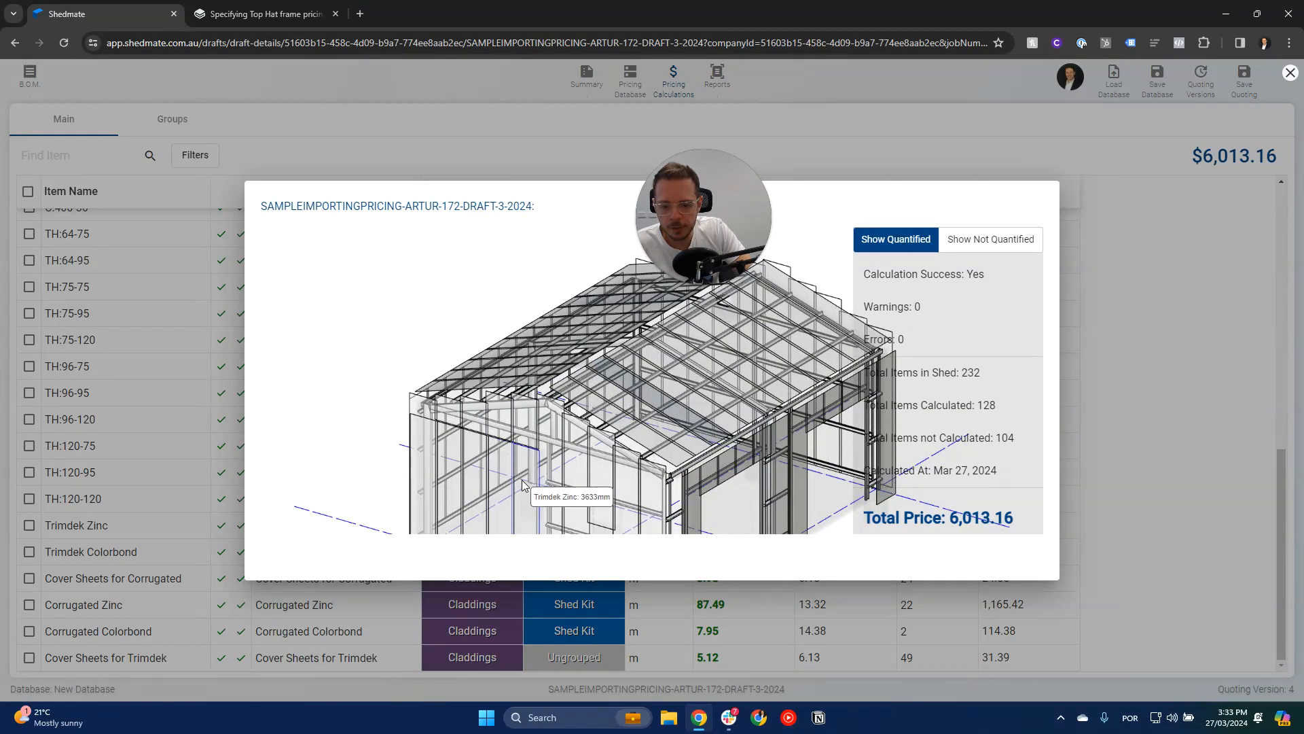
left_click_drag(636, 443, 663, 432)
scroll(661, 425, "down", 3)
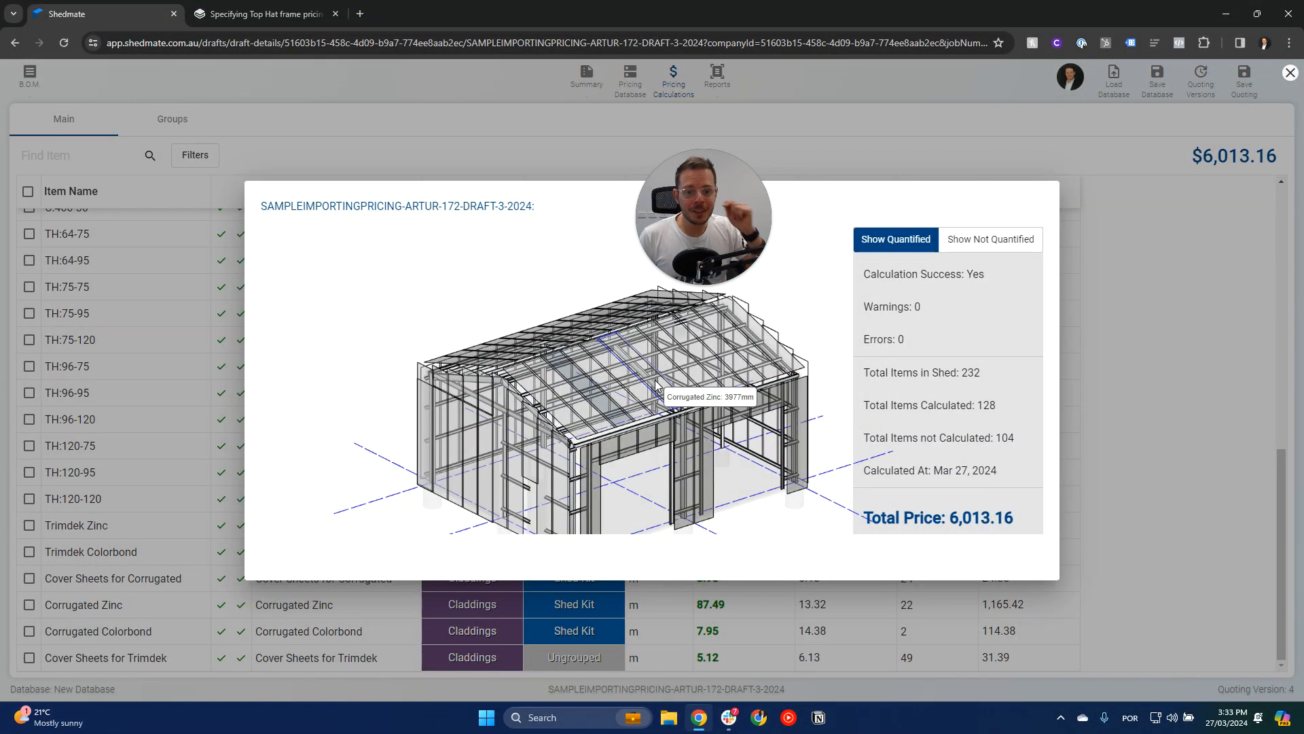